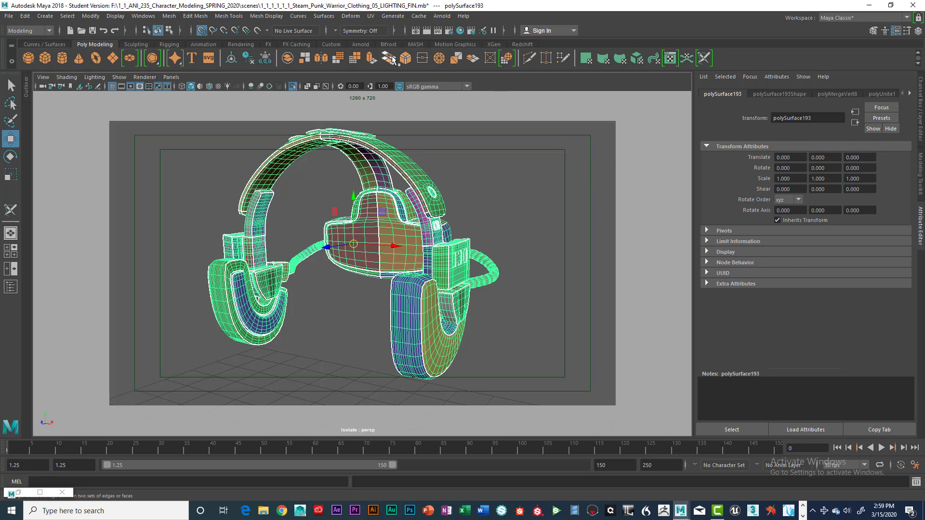
# Open the UV Editor for the selected headset mesh and arrange it side by side with the UV Toolkit
pyautogui.click(369, 16)
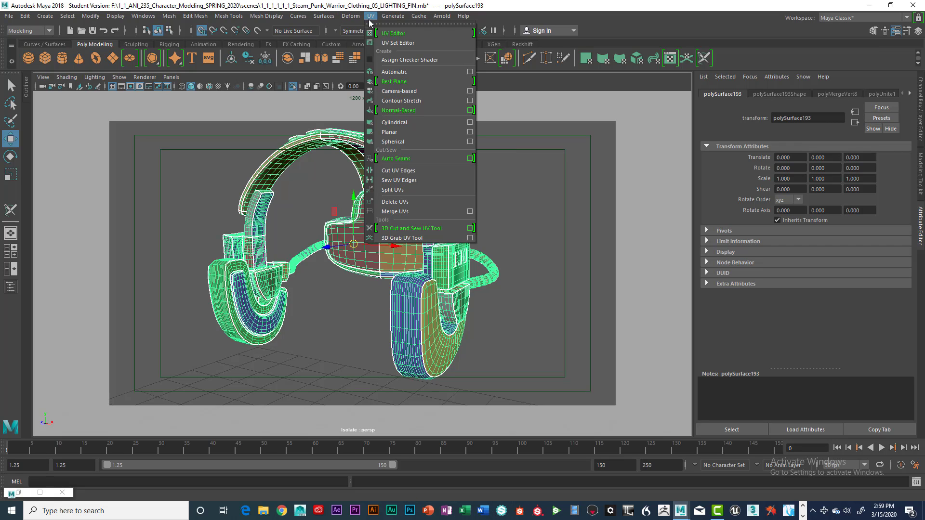
pyautogui.click(383, 34)
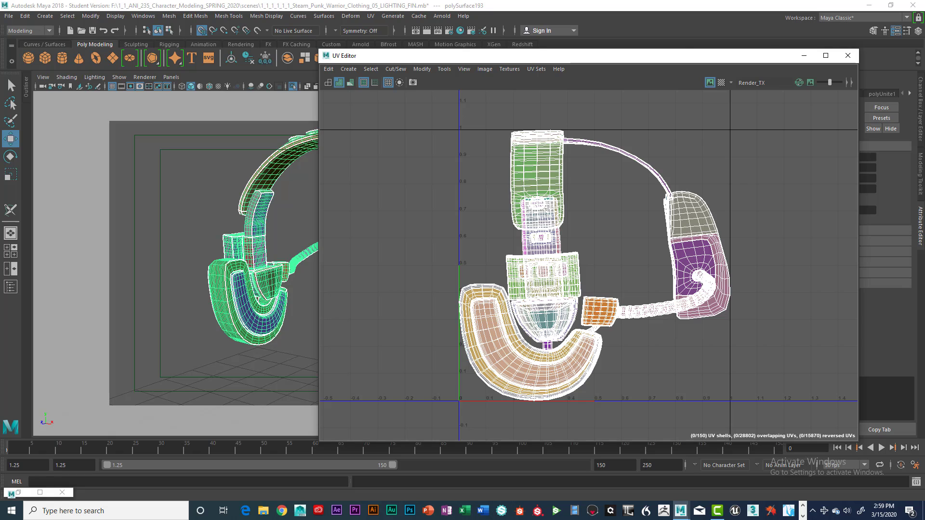
pyautogui.moveTo(631, 60); pyautogui.dragTo(483, 57)
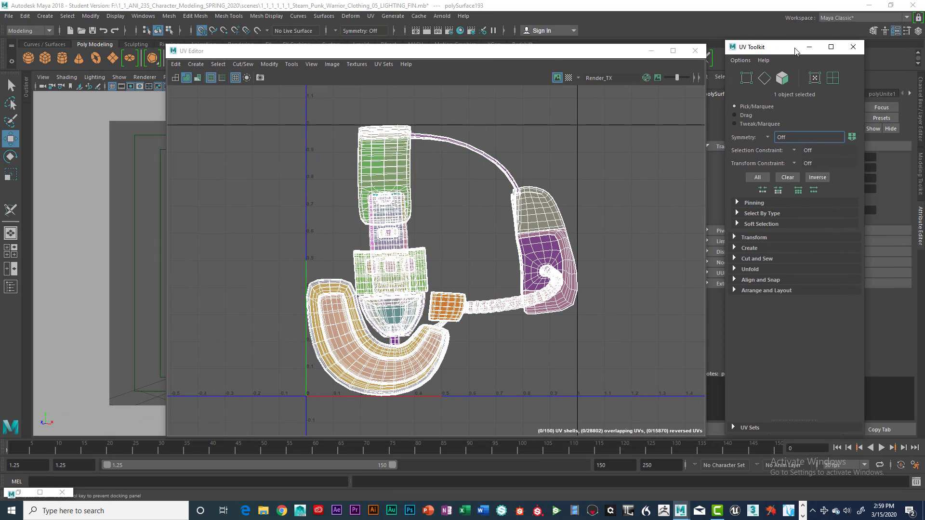
pyautogui.moveTo(241, 50); pyautogui.dragTo(269, 55)
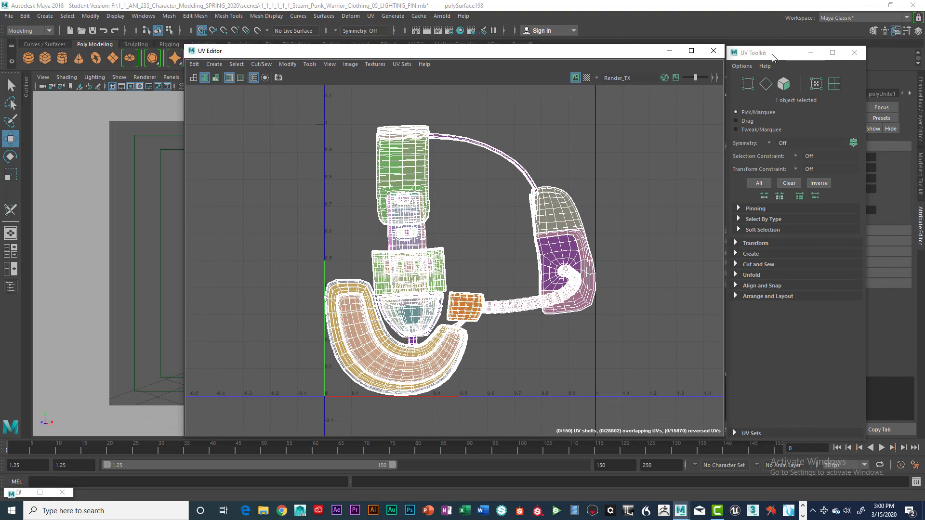
pyautogui.moveTo(773, 54); pyautogui.dragTo(775, 52)
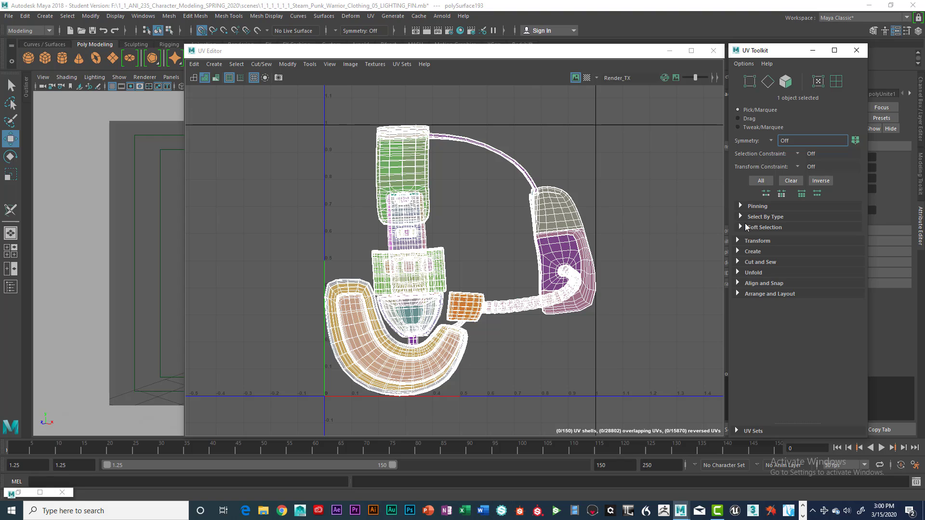
# Expand the Transform, Unfold, and Cut and Sew sections of the UV Toolkit
pyautogui.click(740, 240)
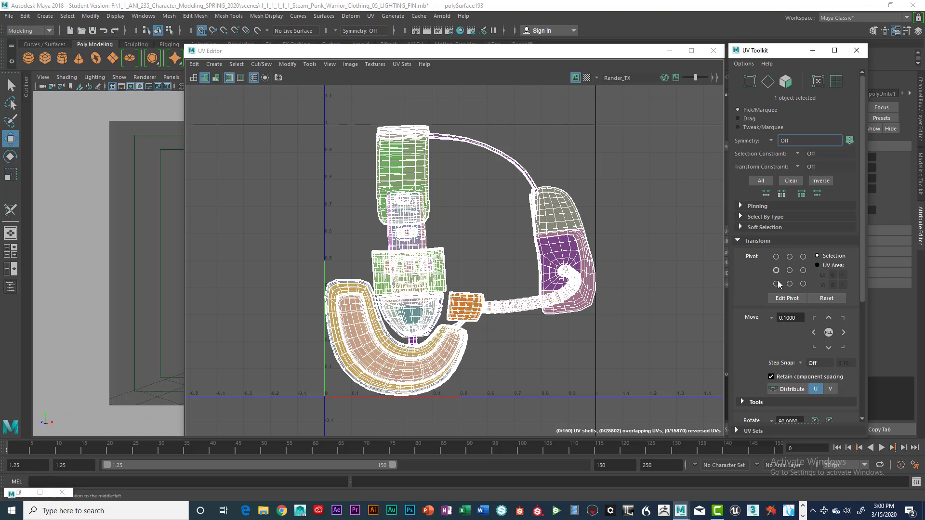
pyautogui.scroll(-5, 765, 250)
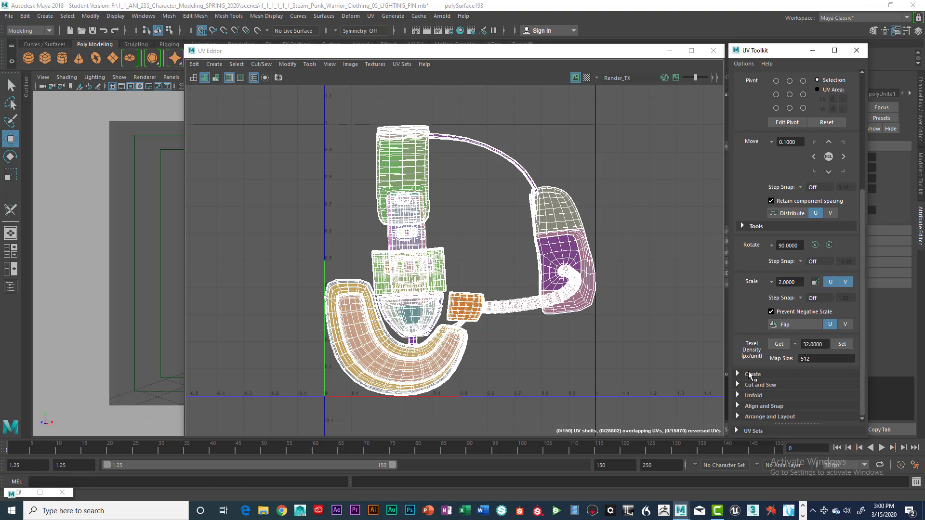
pyautogui.click(738, 395)
pyautogui.moveTo(863, 349); pyautogui.dragTo(864, 403)
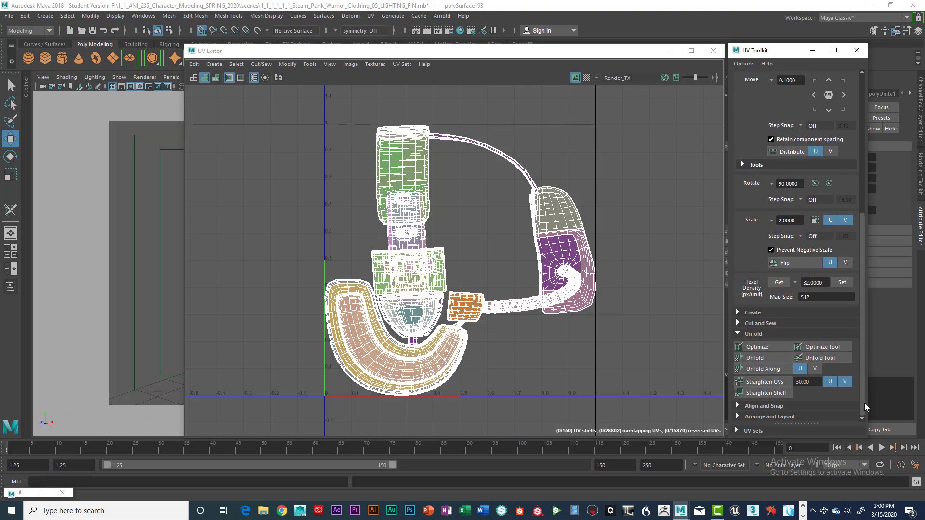
pyautogui.click(738, 323)
pyautogui.scroll(-2, 819, 320)
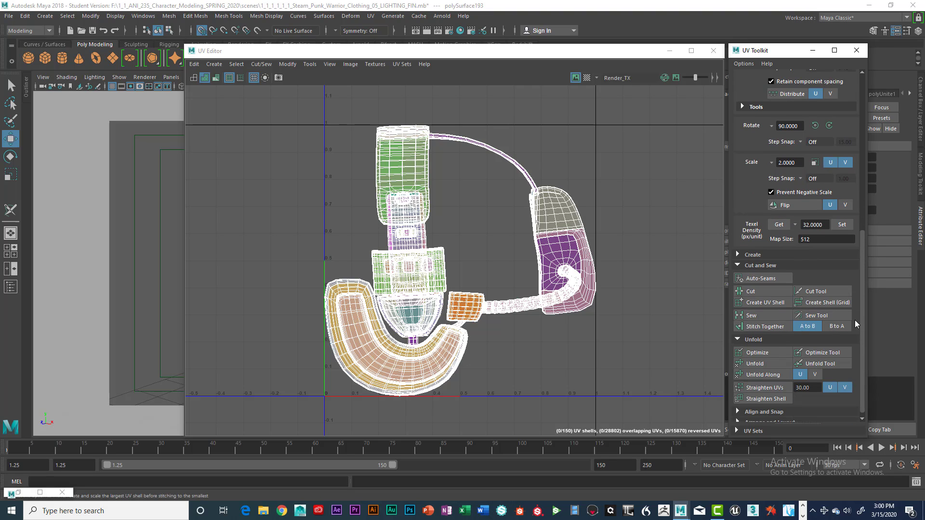
pyautogui.scroll(-1, 855, 320)
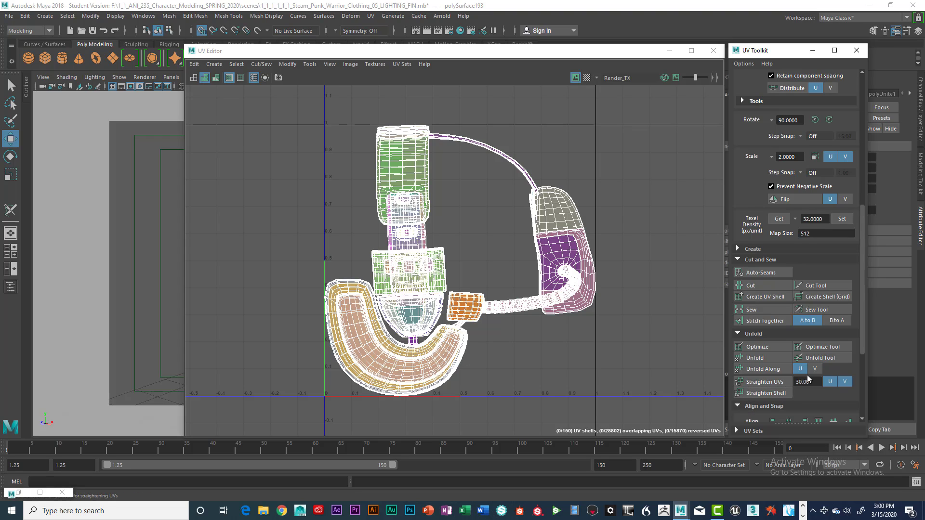
# Expand the Align and Snap and the Arrange and Layout sections, and look back through the toolkit's transform and unfold options
pyautogui.click(738, 406)
pyautogui.scroll(-5, 819, 367)
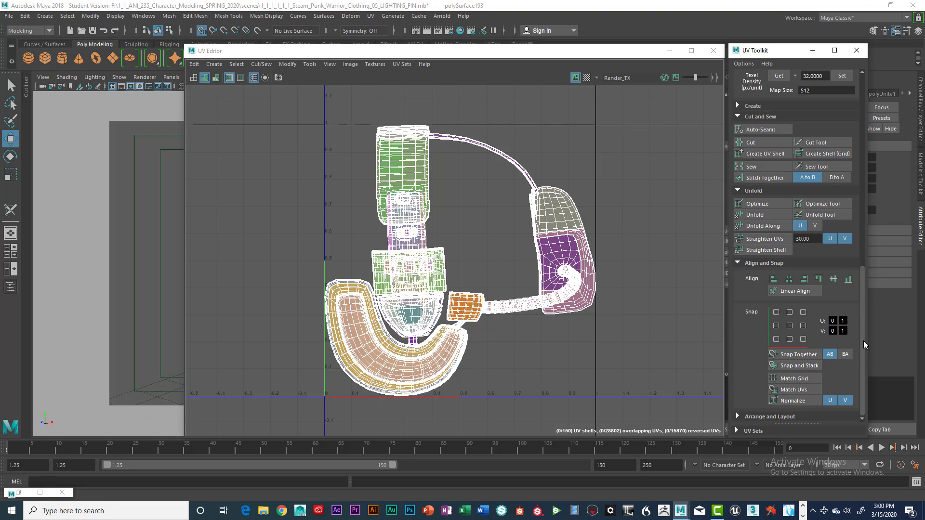
pyautogui.click(777, 417)
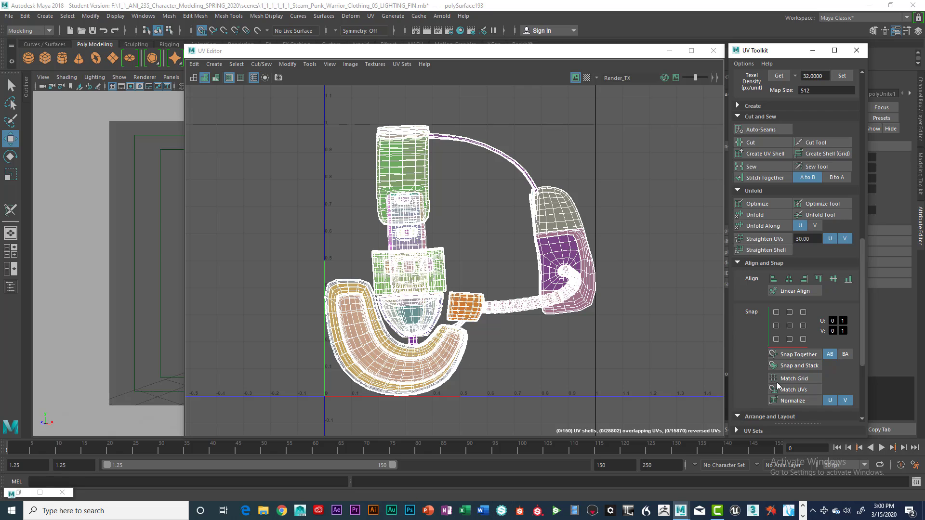
pyautogui.scroll(-5, 778, 374)
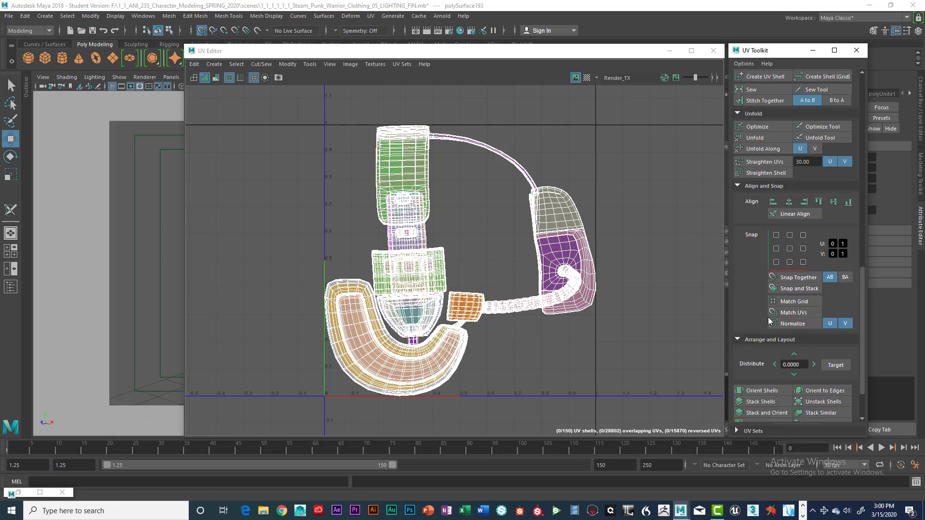
pyautogui.scroll(15, 768, 317)
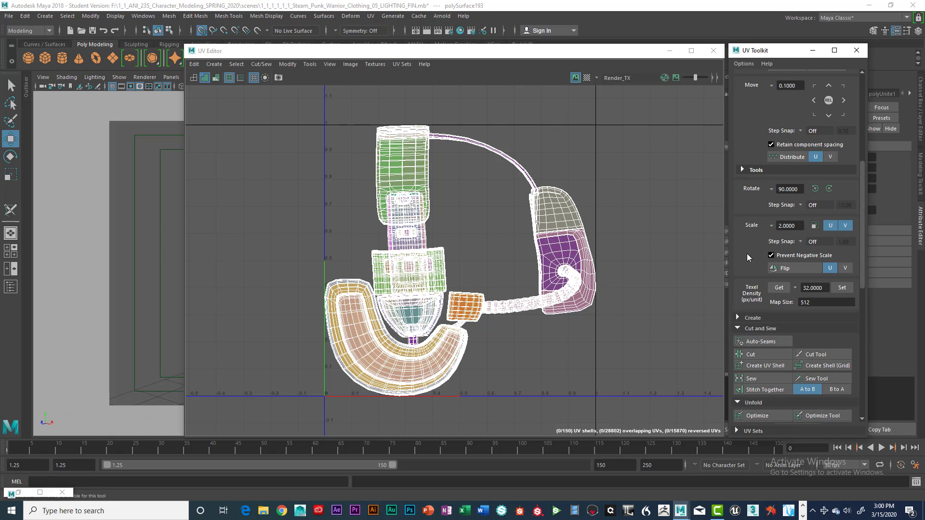
pyautogui.scroll(-5, 747, 254)
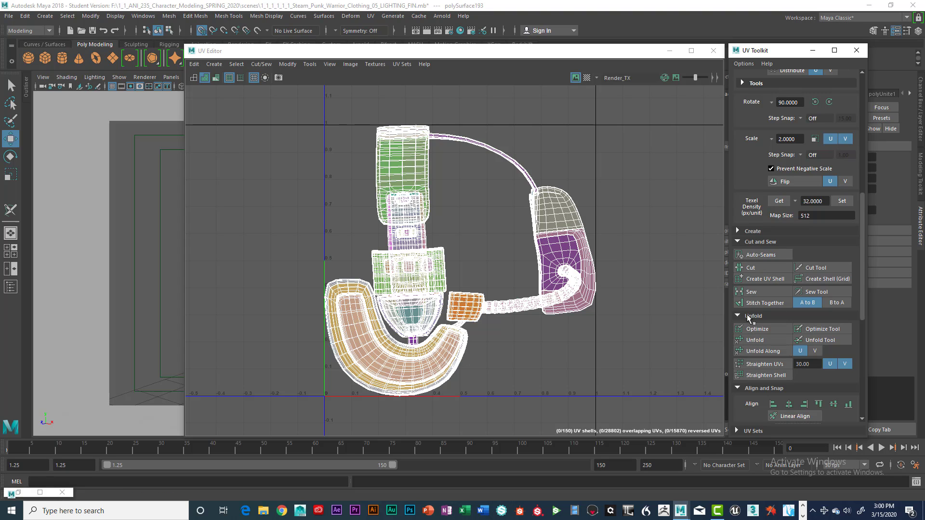
pyautogui.scroll(-2, 774, 315)
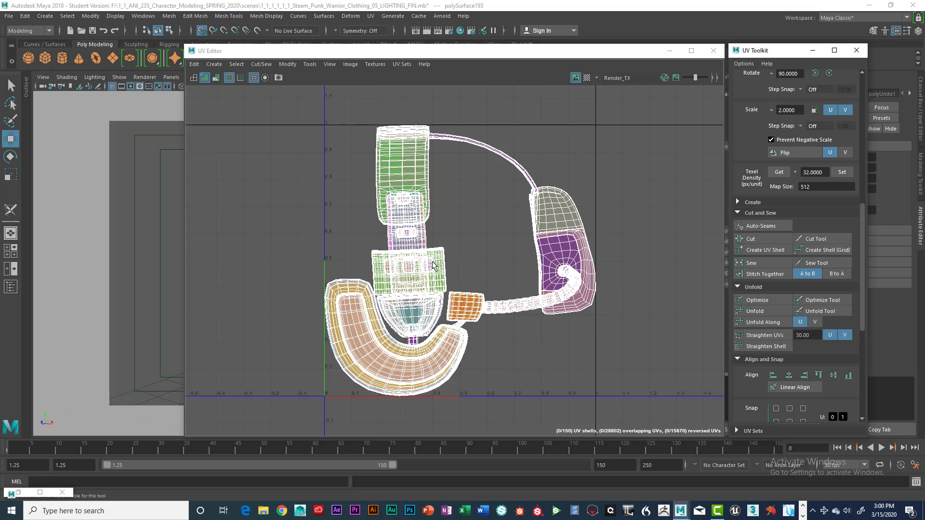
# Unfold the UVs of the whole headset mesh and reposition the UV Editor window beside the toolkit
pyautogui.moveTo(289, 52); pyautogui.dragTo(250, 72)
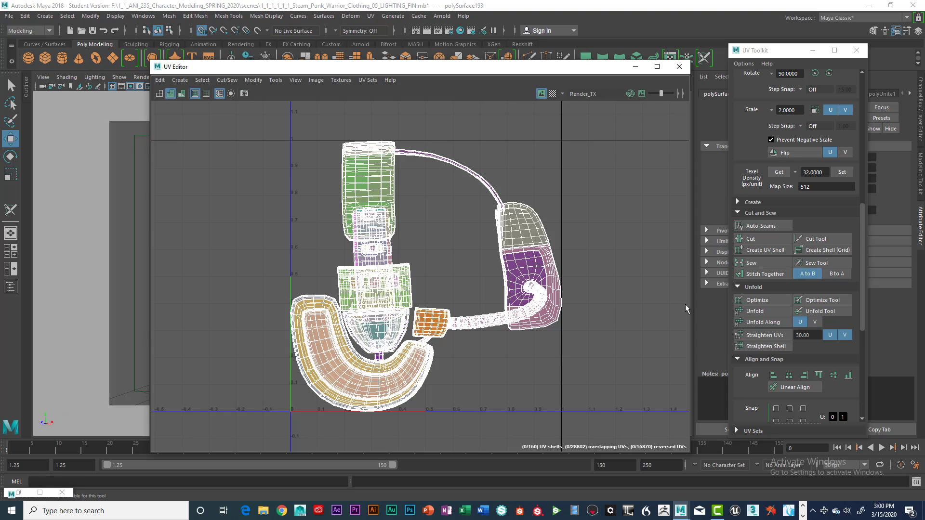
pyautogui.click(756, 311)
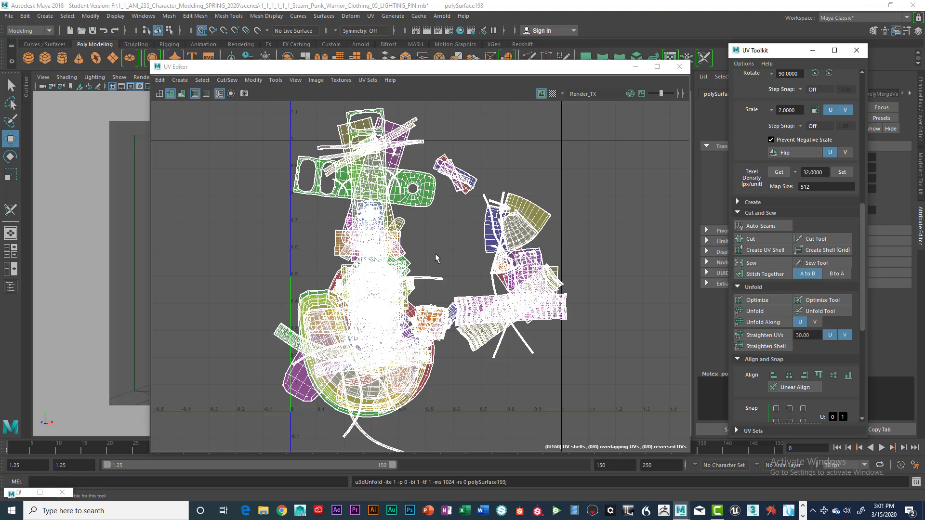
pyautogui.moveTo(457, 71)
pyautogui.mouseDown()
pyautogui.moveTo(474, 63)
pyautogui.moveTo(753, 62)
pyautogui.moveTo(466, 62)
pyautogui.mouseUp()
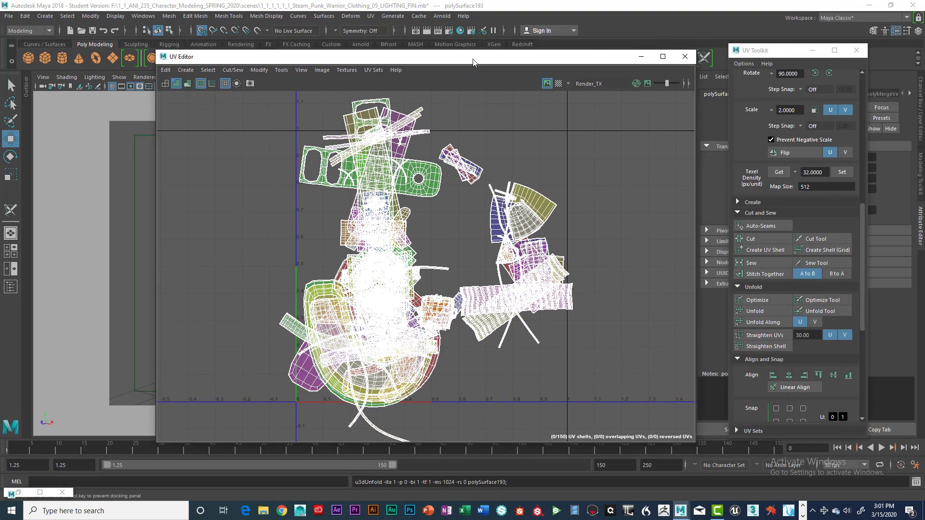
pyautogui.scroll(-2, 374, 168)
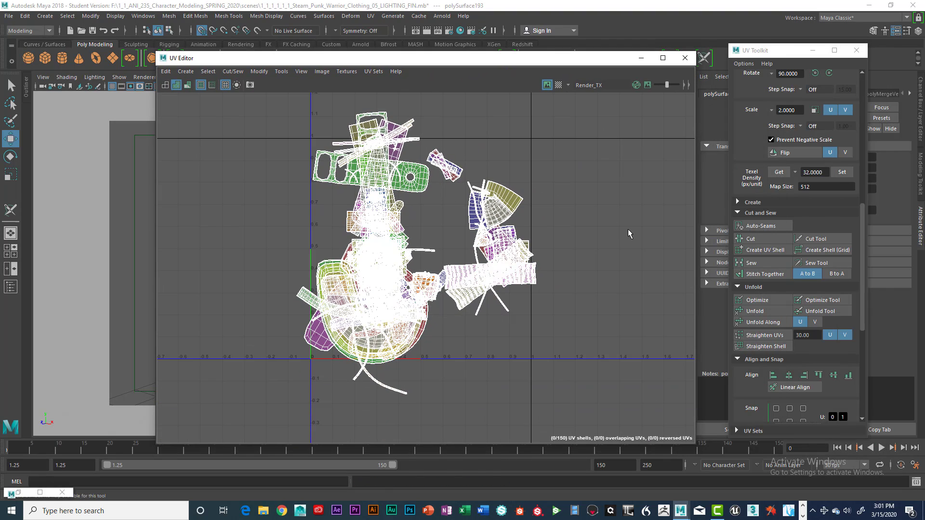
pyautogui.moveTo(488, 62); pyautogui.dragTo(519, 57)
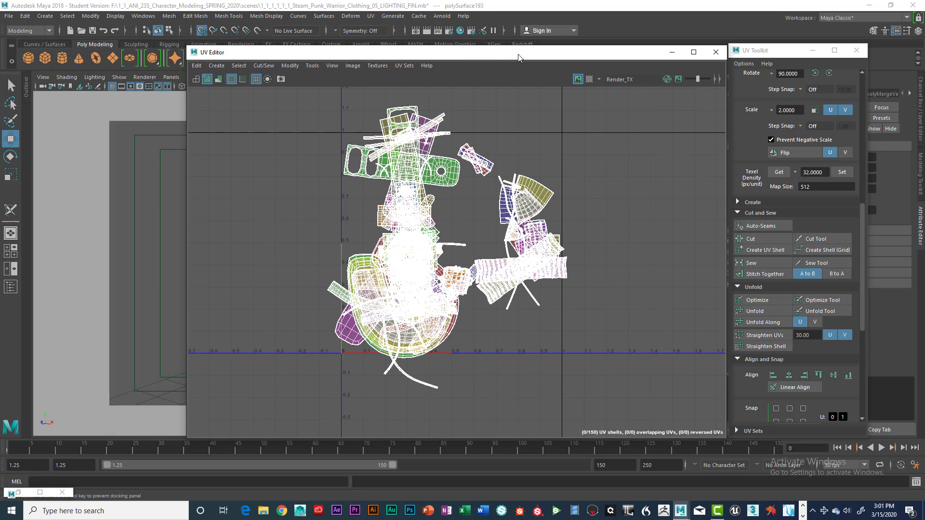
# Select all of the headset's UV shells in UV Shell mode and lay them out within the 0 to 1 UV space
pyautogui.rightClick(407, 127)
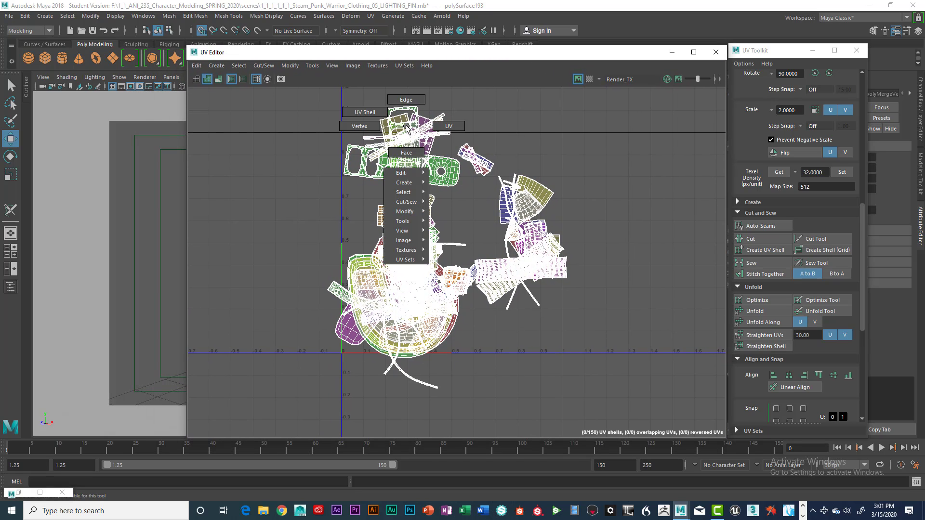
pyautogui.click(370, 113)
pyautogui.scroll(-2, 318, 171)
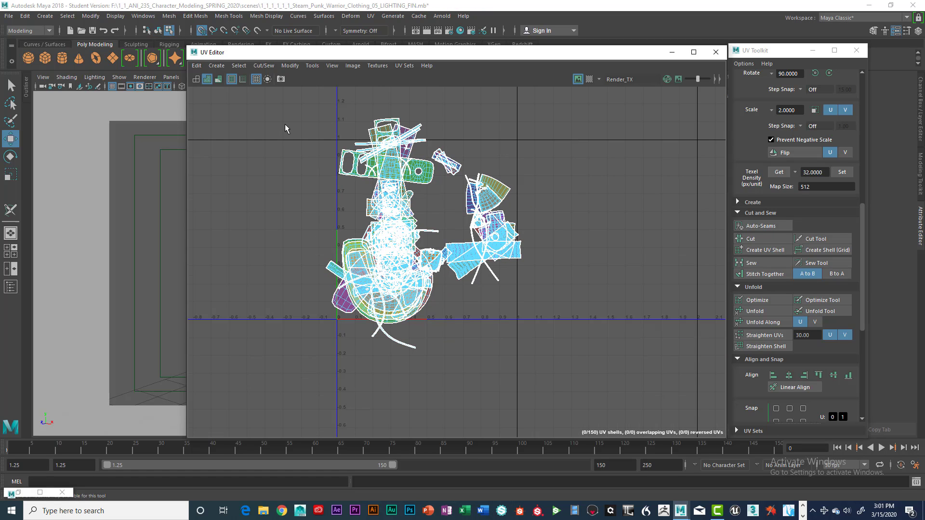
pyautogui.moveTo(259, 99); pyautogui.dragTo(556, 363)
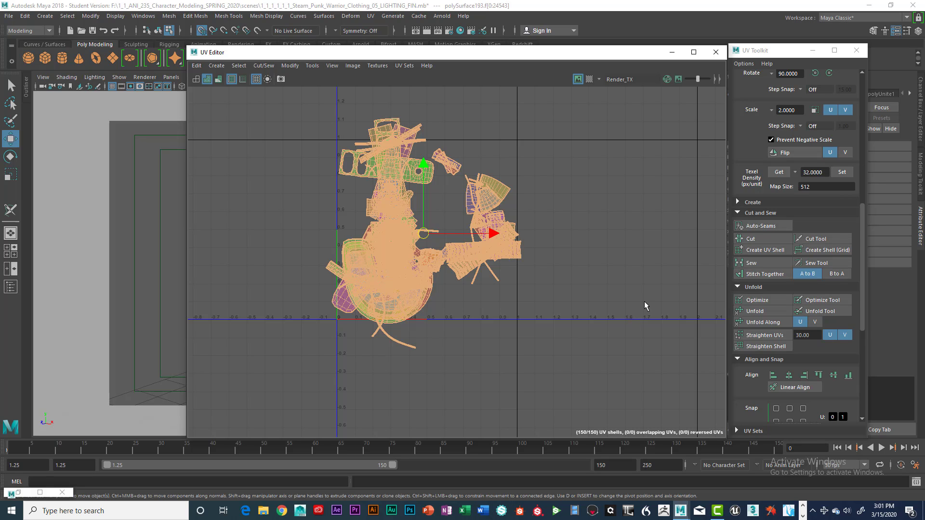
pyautogui.scroll(-8, 782, 358)
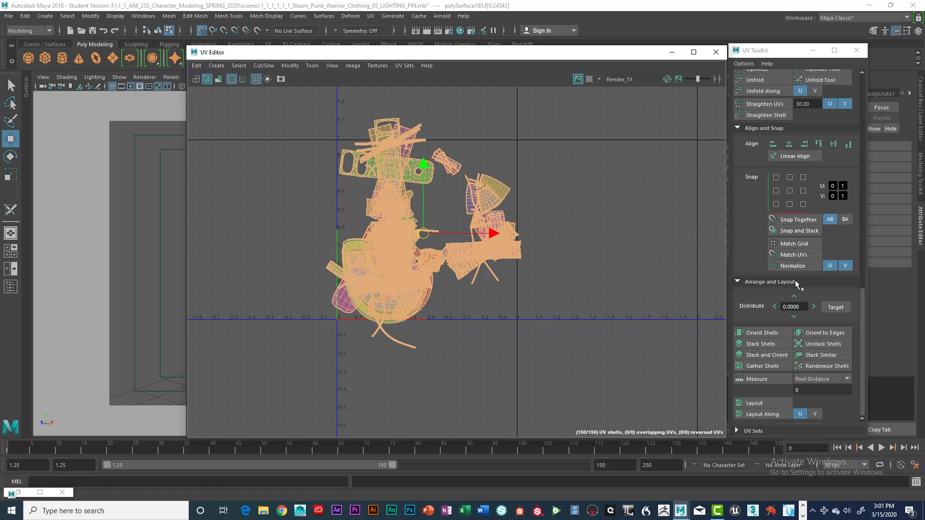
pyautogui.click(755, 403)
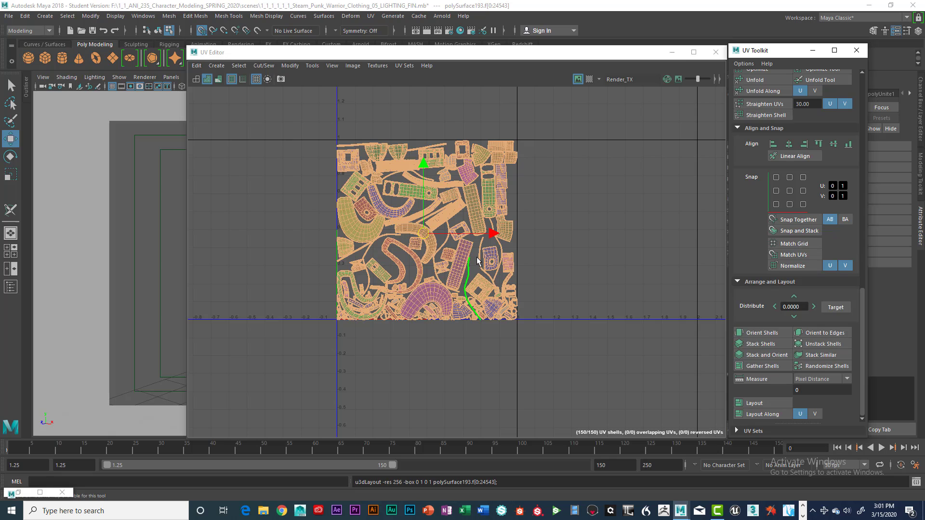
# Examine the packed UV shells for their spacing, shape and fit inside the UV tile
pyautogui.scroll(3, 478, 256)
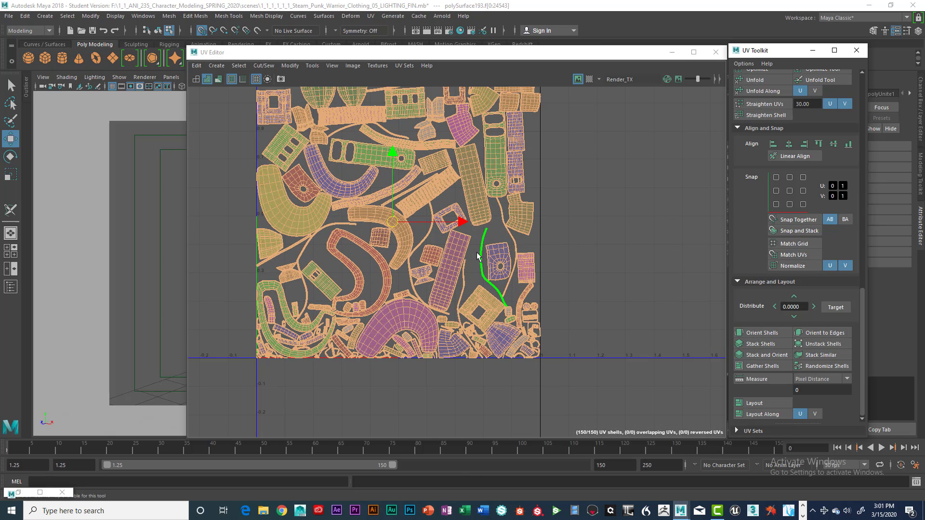
pyautogui.scroll(-1, 448, 256)
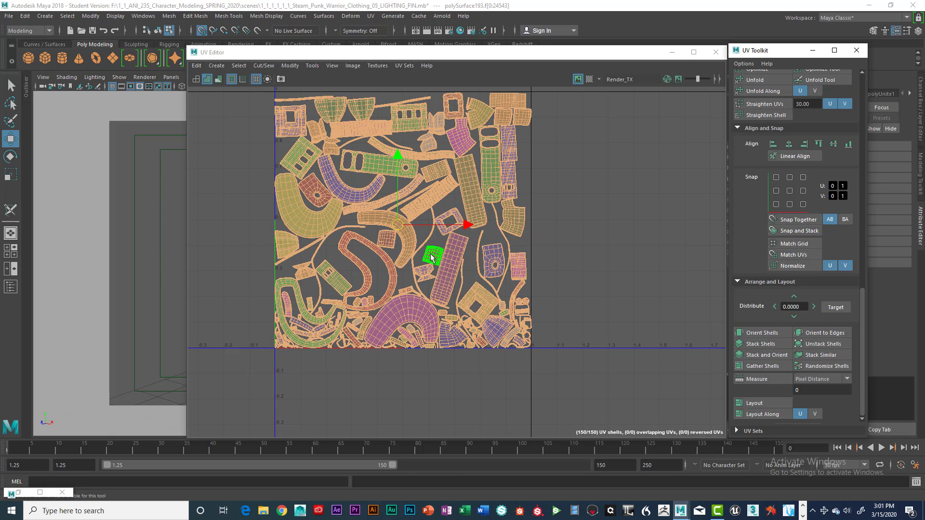
pyautogui.scroll(-3, 393, 268)
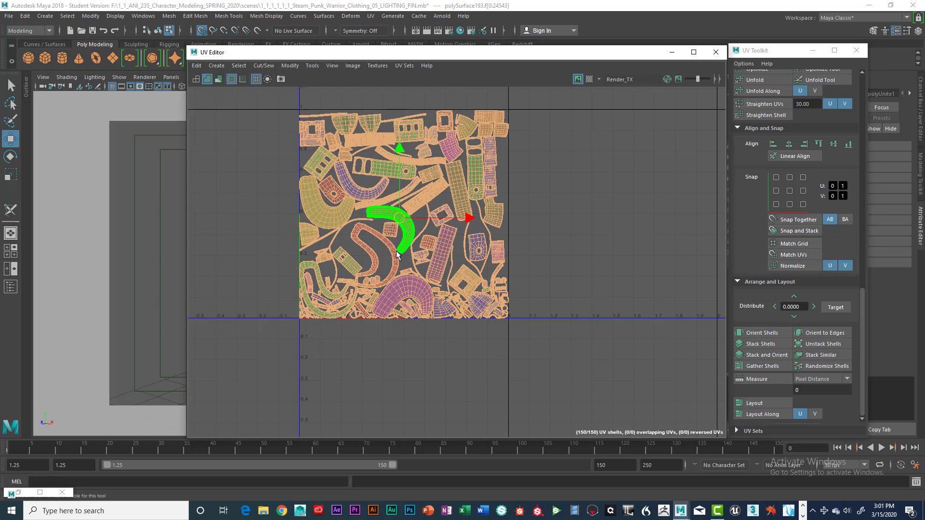
pyautogui.keyDown('alt'); pyautogui.moveTo(397, 266); pyautogui.dragTo(394, 270, button='middle'); pyautogui.keyUp('alt')
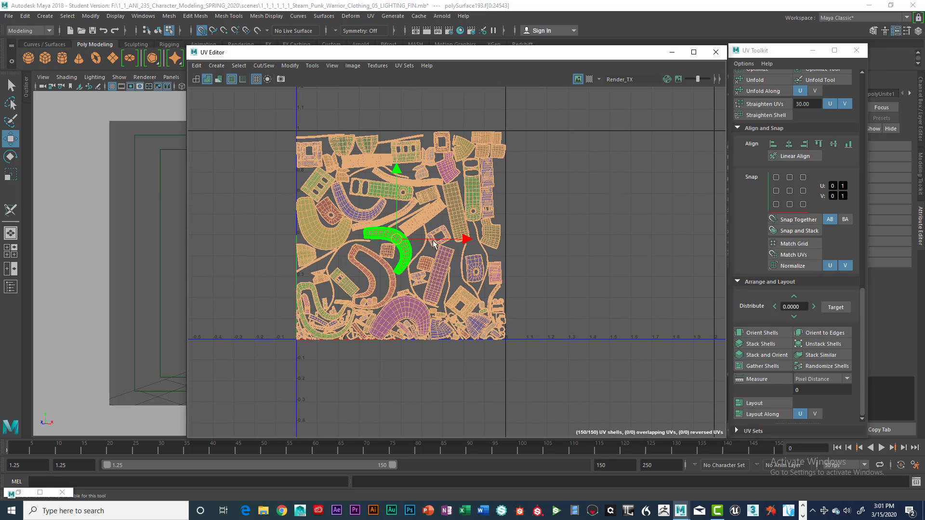
pyautogui.scroll(-1, 433, 234)
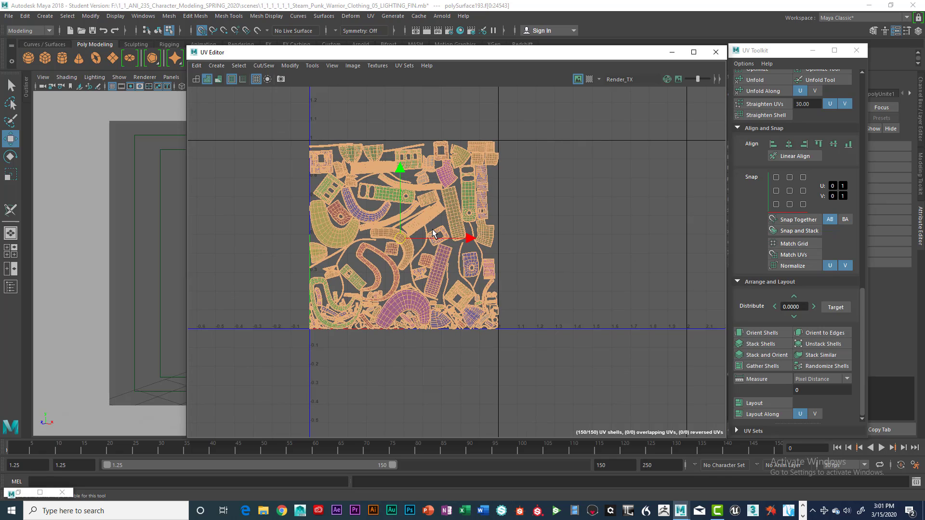
pyautogui.scroll(1, 434, 233)
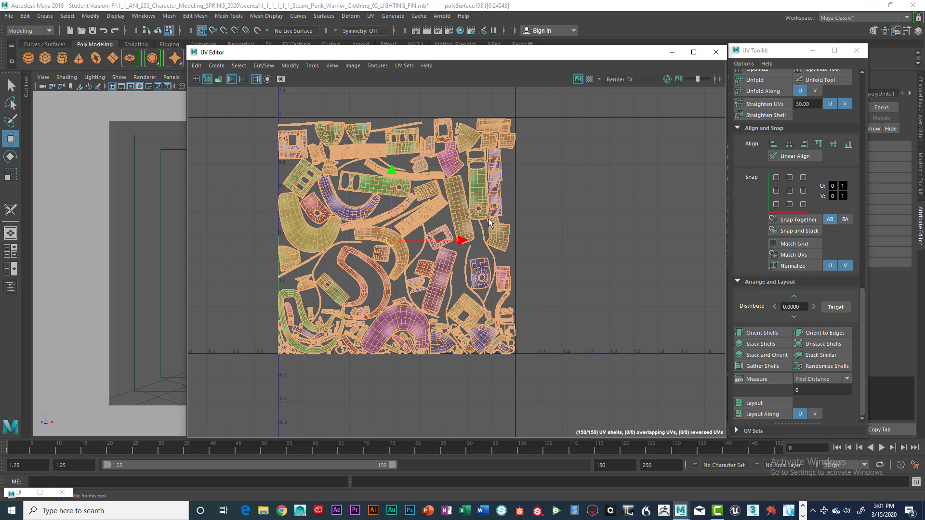
pyautogui.scroll(-1, 489, 222)
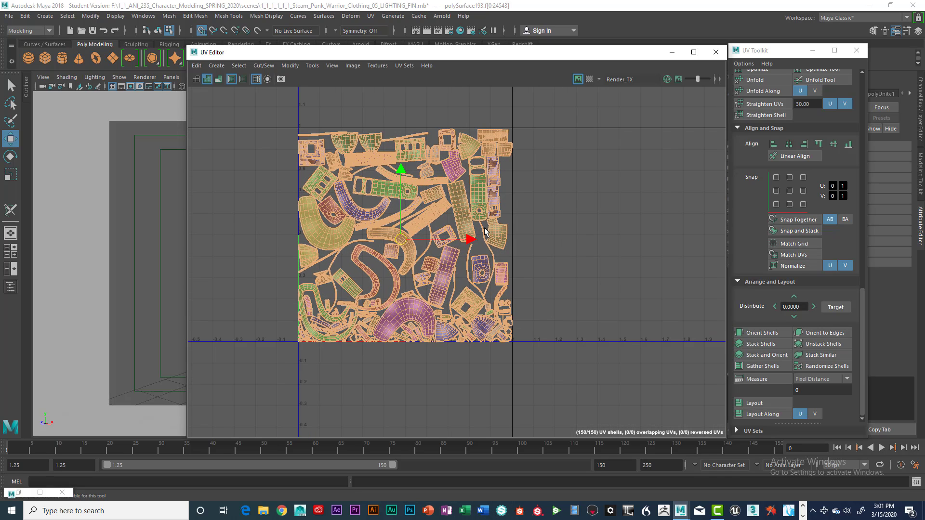
pyautogui.scroll(-2, 486, 232)
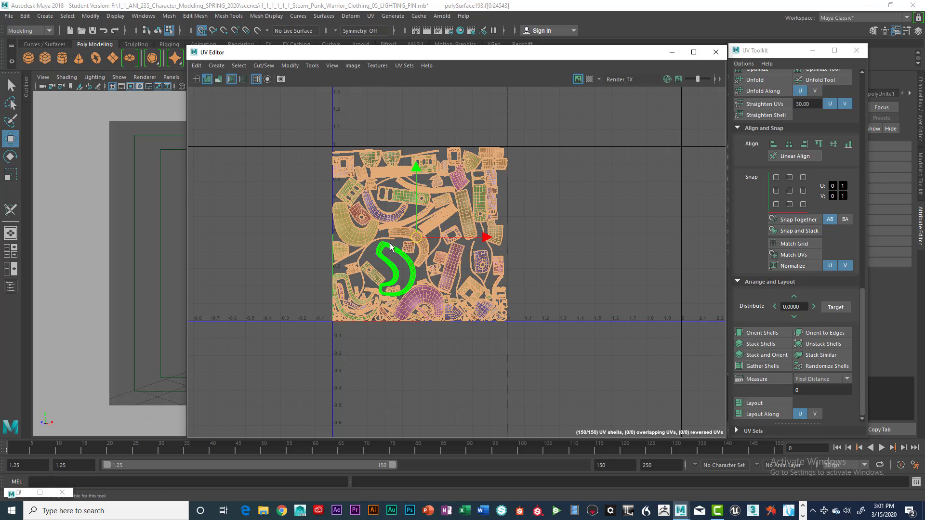
pyautogui.scroll(5, 402, 239)
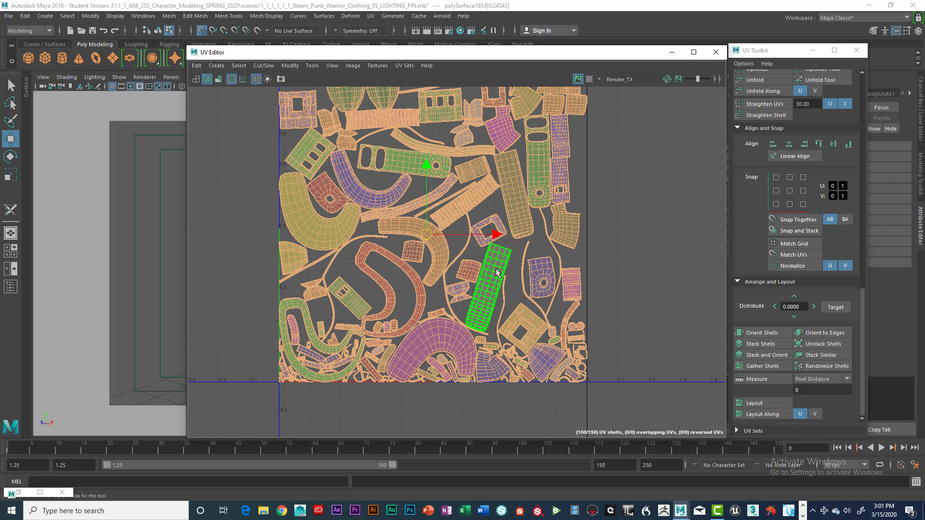
# Move all the selected UV shells about one unit in the negative U direction, out of the 0 to 1 tile
pyautogui.scroll(-2, 496, 272)
pyautogui.scroll(-1, 490, 327)
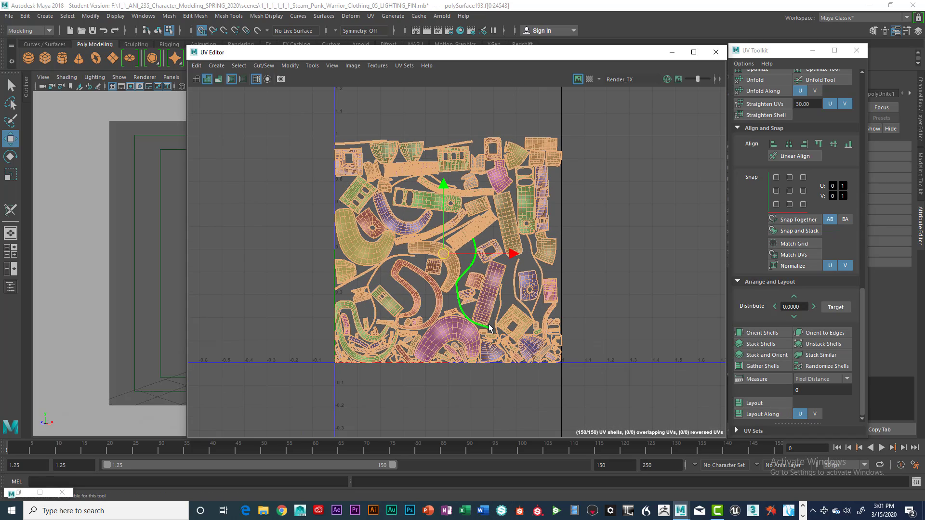
pyautogui.scroll(-1, 504, 241)
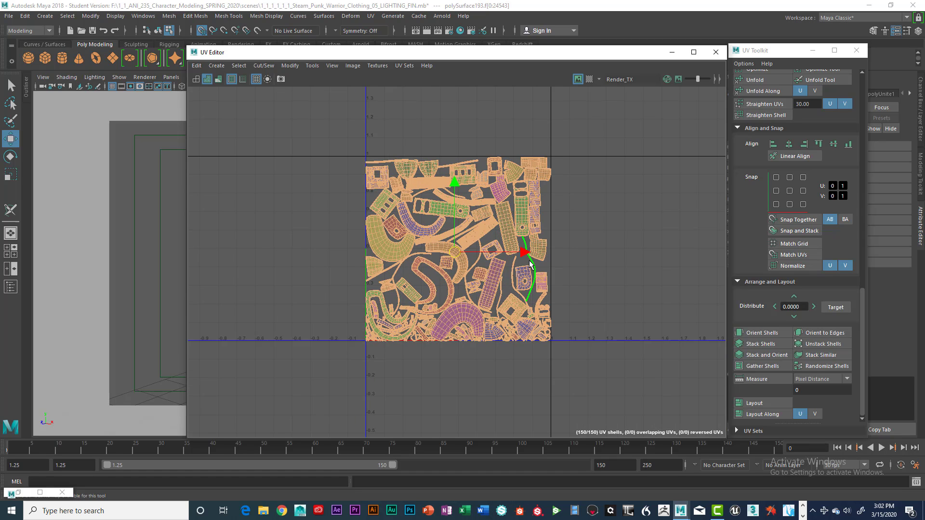
pyautogui.scroll(-1, 533, 256)
pyautogui.moveTo(531, 253); pyautogui.dragTo(285, 253)
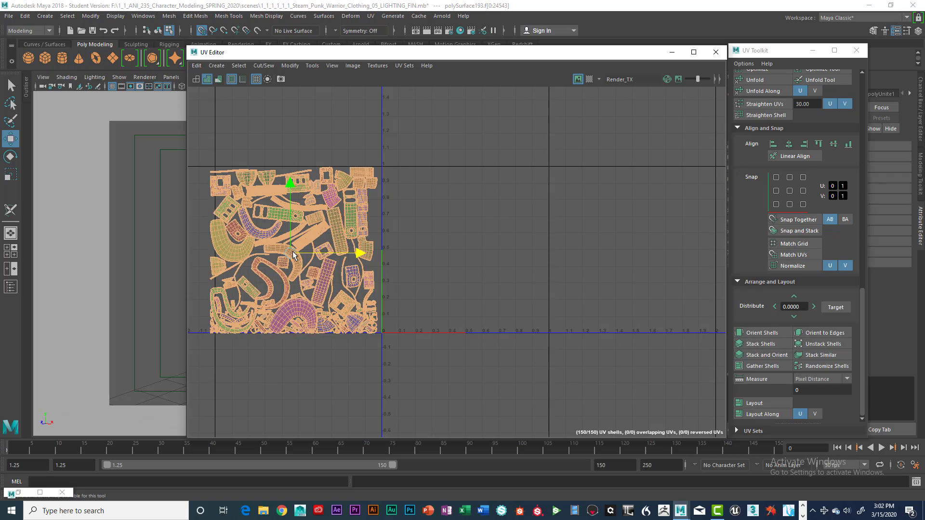
pyautogui.scroll(2, 346, 272)
pyautogui.keyDown('alt'); pyautogui.moveTo(445, 260); pyautogui.dragTo(609, 234, button='middle'); pyautogui.keyUp('alt')
pyautogui.keyDown('alt'); pyautogui.moveTo(526, 239); pyautogui.dragTo(505, 283, button='middle'); pyautogui.keyUp('alt')
pyautogui.scroll(2, 501, 244)
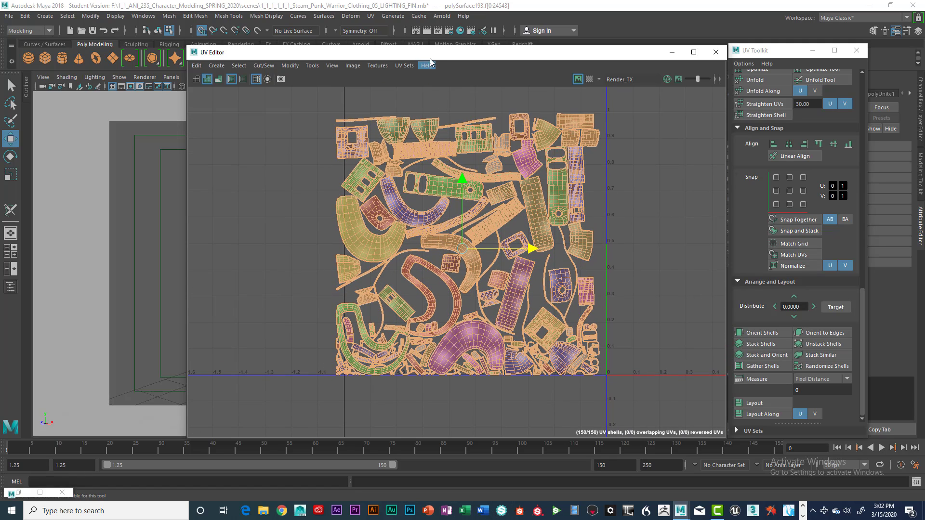
# Reposition the UV Editor window, change the shell display from multi-color to blue and red overlap shading, and deselect all shells
pyautogui.moveTo(312, 55); pyautogui.dragTo(253, 48)
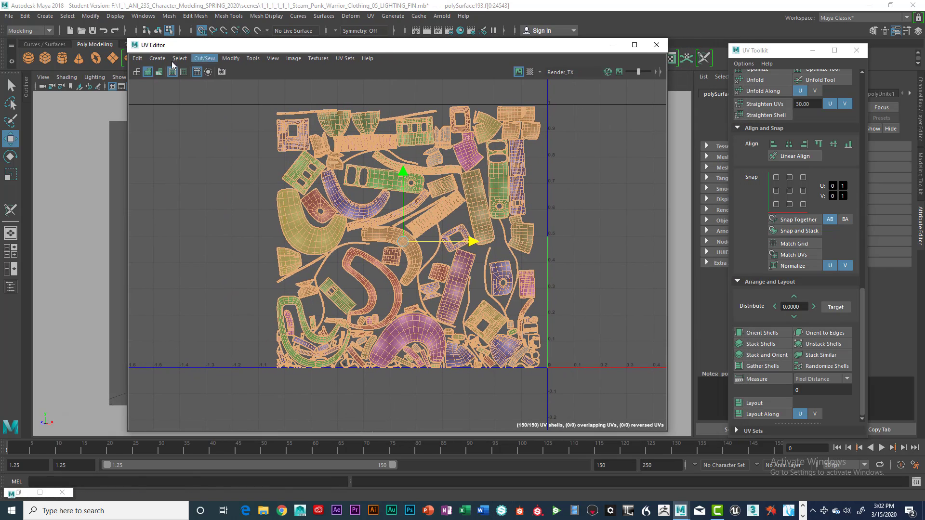
pyautogui.click(147, 73)
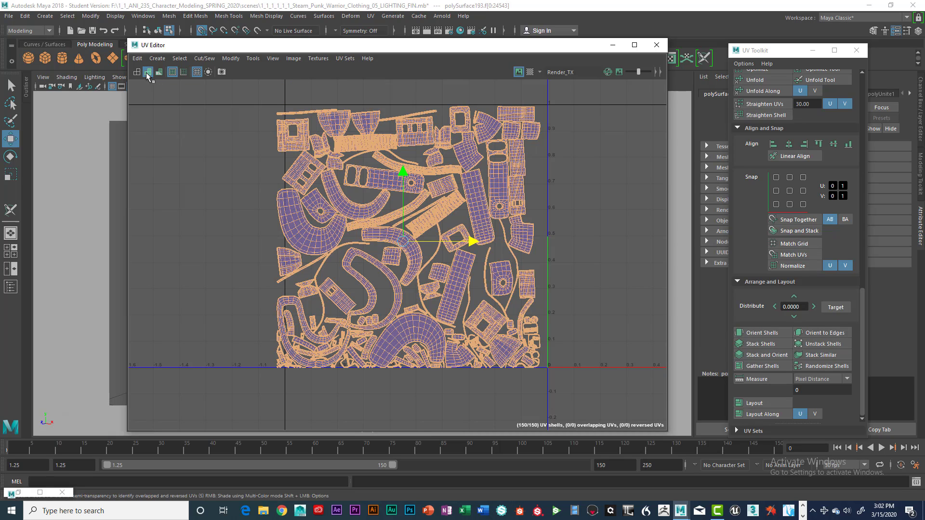
pyautogui.click(226, 217)
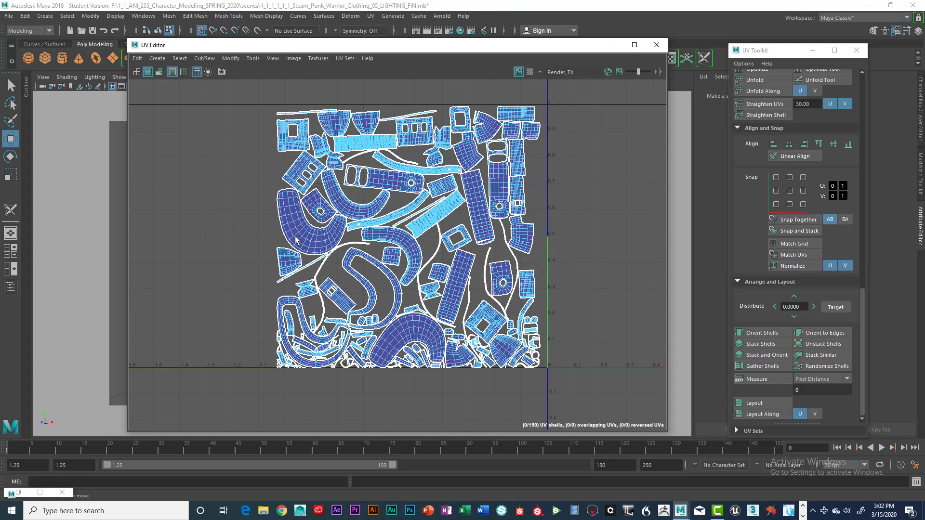
# Show UV distortion shading, examine the stretching across the packed shells, and turn the distortion display off again
pyautogui.click(159, 72)
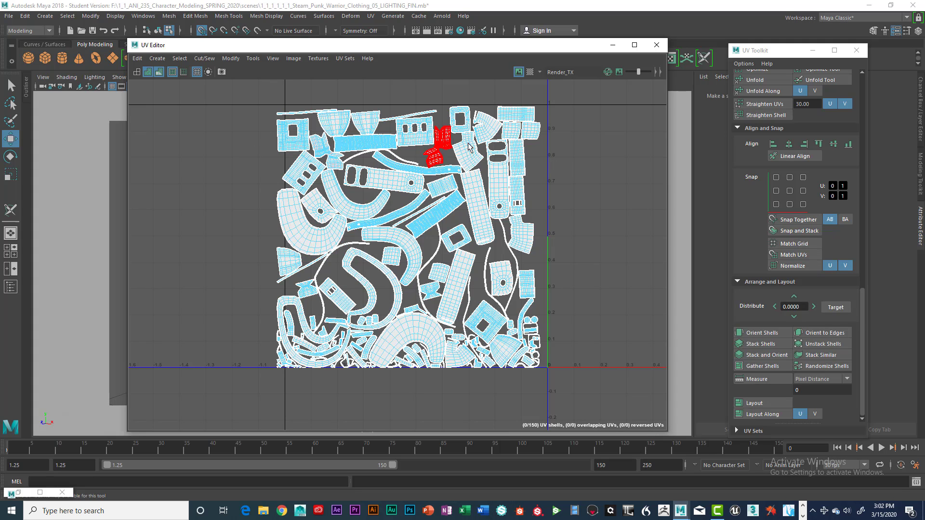
pyautogui.scroll(5, 397, 353)
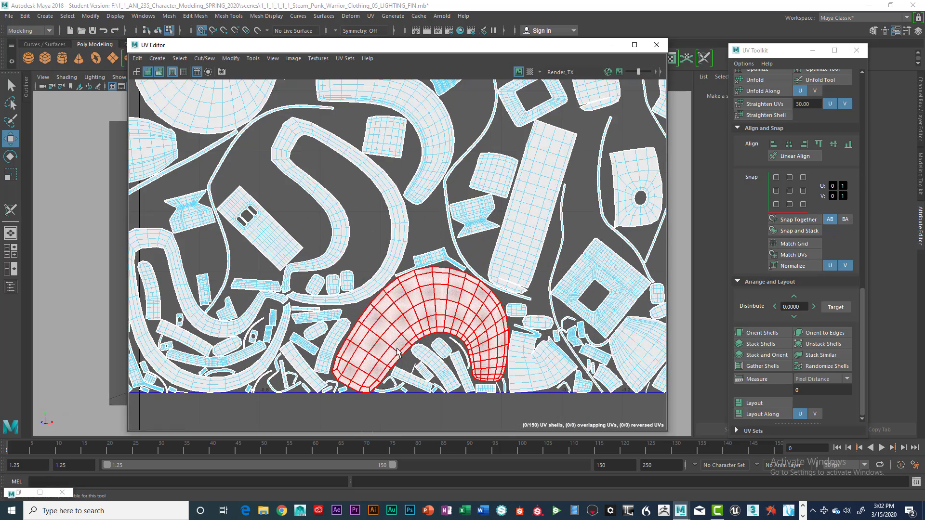
pyautogui.click(385, 278)
pyautogui.scroll(-2, 388, 264)
pyautogui.keyDown('alt'); pyautogui.moveTo(366, 144); pyautogui.dragTo(437, 210, button='middle'); pyautogui.keyUp('alt')
pyautogui.scroll(-1, 422, 292)
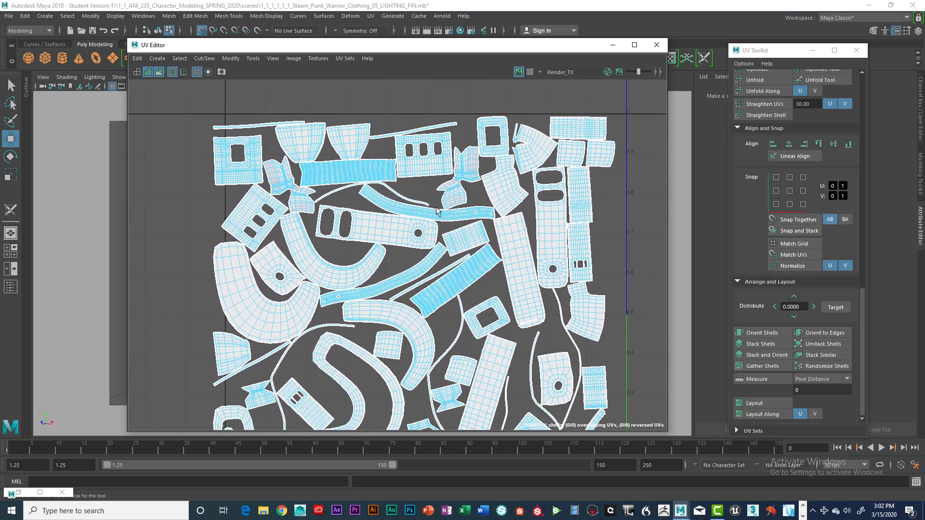
pyautogui.click(159, 72)
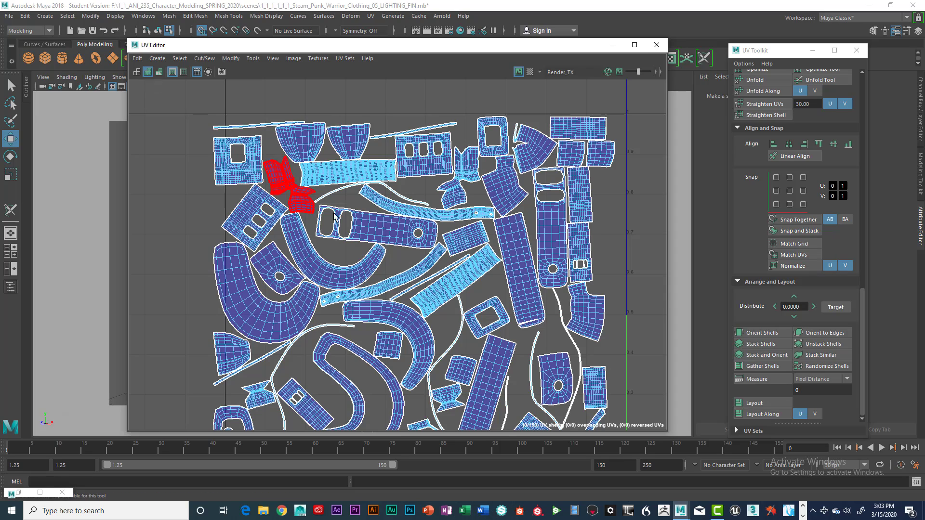
# Select the large U-shaped shell at the negative U edge of the layout and flip it in U
pyautogui.scroll(-4, 418, 256)
pyautogui.keyDown('alt'); pyautogui.moveTo(415, 262); pyautogui.dragTo(405, 222, button='middle'); pyautogui.keyUp('alt')
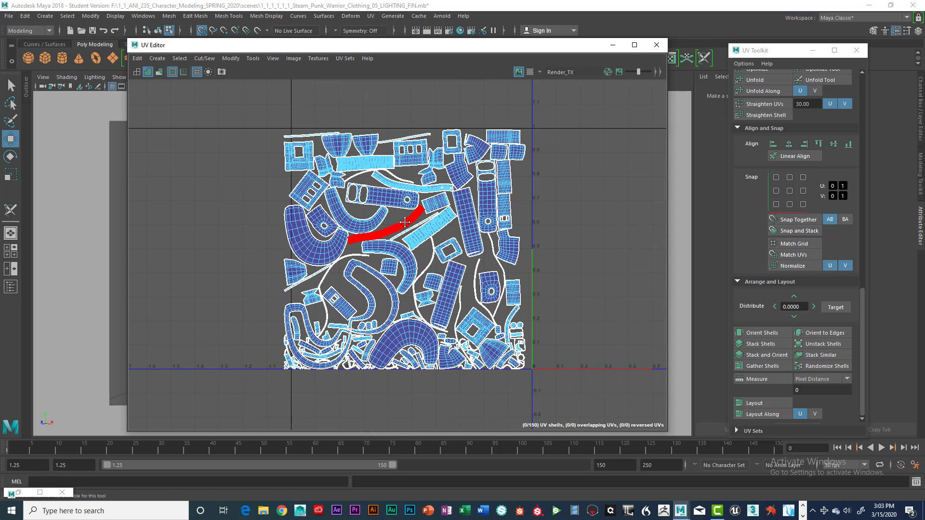
pyautogui.keyDown('alt'); pyautogui.moveTo(404, 222); pyautogui.dragTo(366, 212, button='right'); pyautogui.keyUp('alt')
pyautogui.scroll(4, 366, 212)
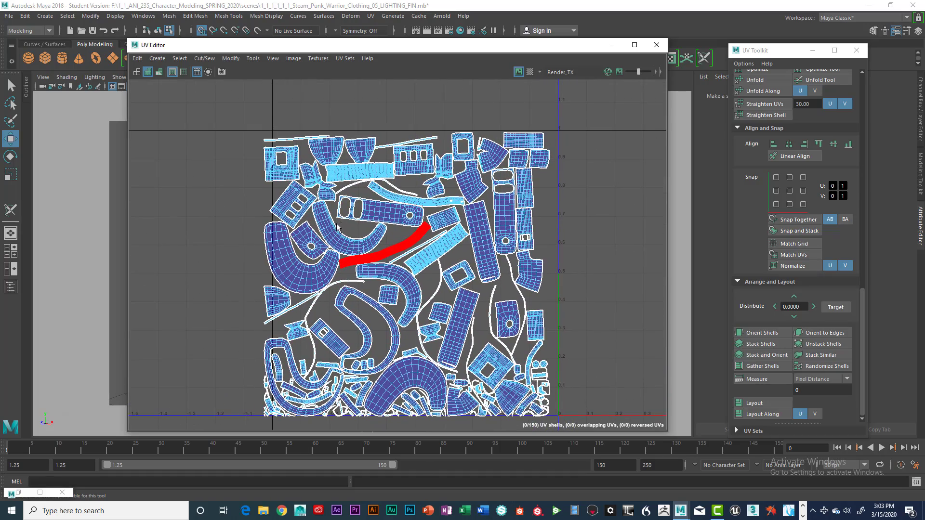
pyautogui.click(313, 234)
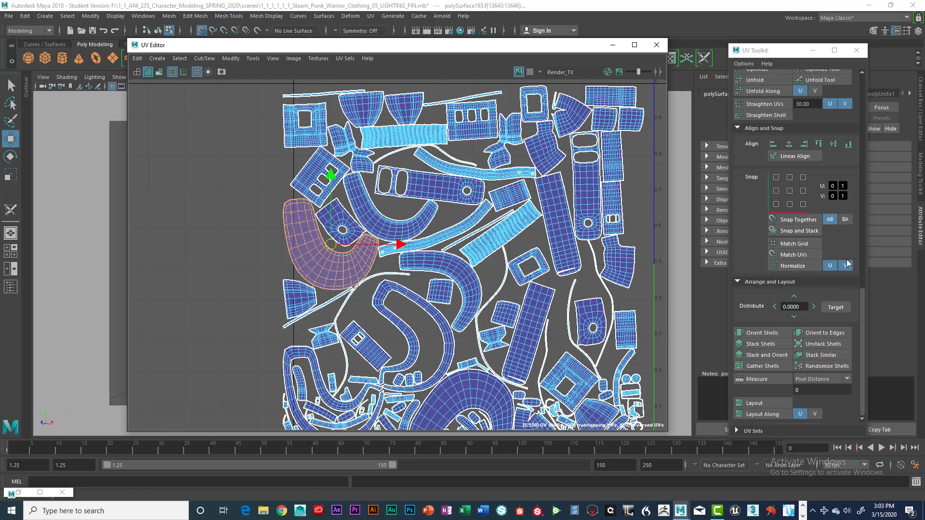
pyautogui.scroll(5, 812, 264)
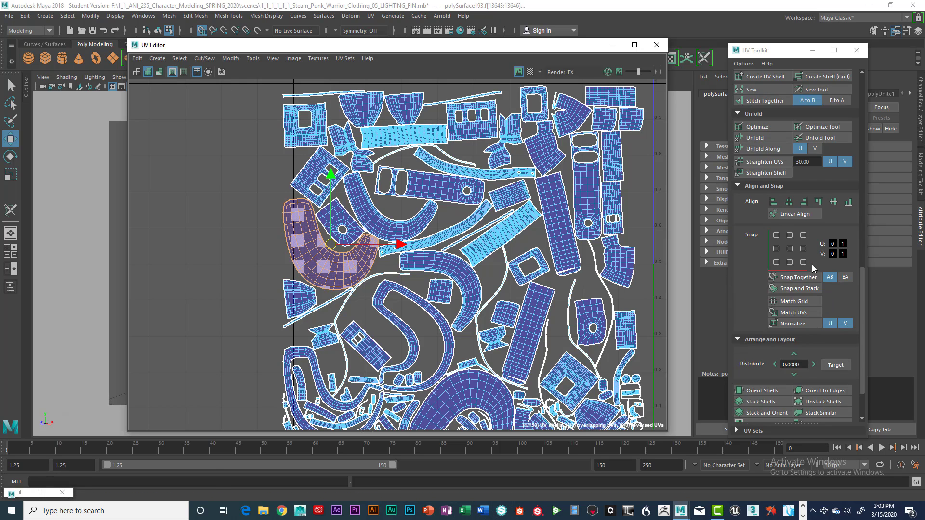
pyautogui.scroll(8, 811, 265)
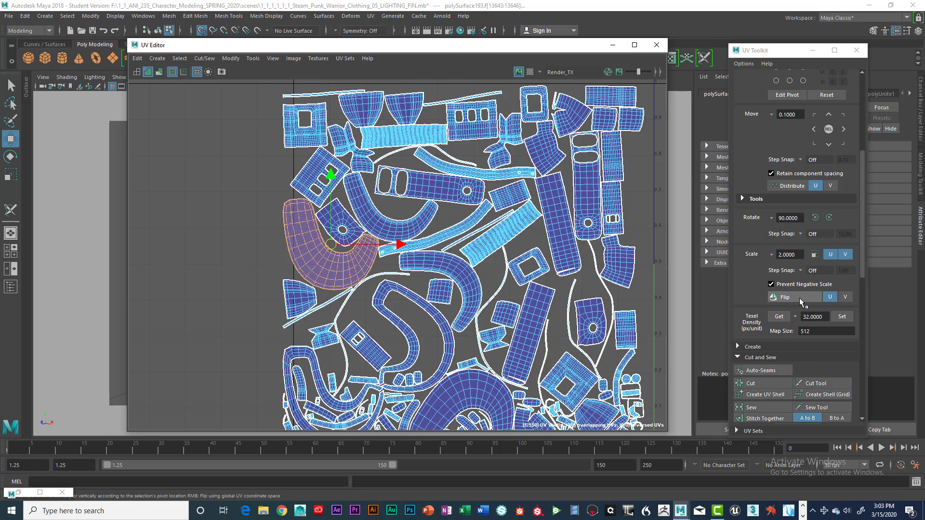
pyautogui.click(791, 295)
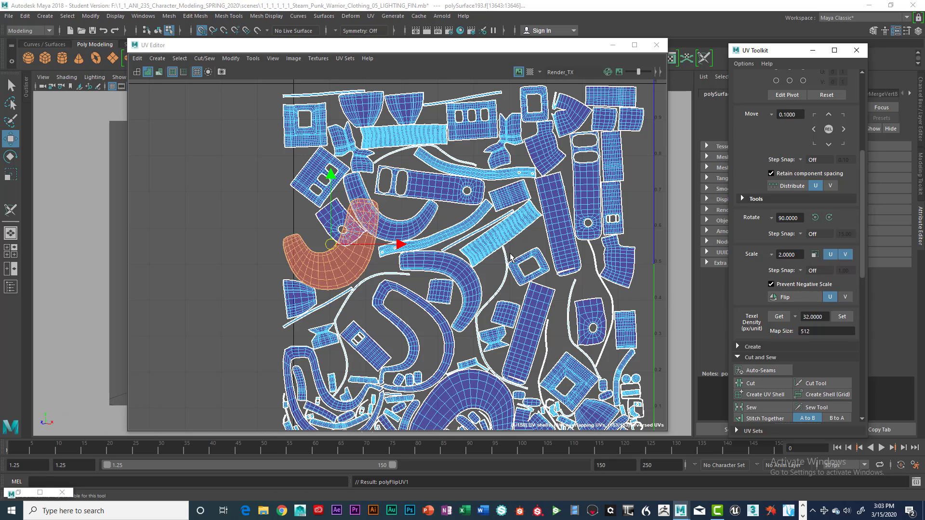
# Move the flipped U-shaped shell in the negative U direction into the empty space beside the packed shells
pyautogui.click(250, 232)
pyautogui.click(330, 254)
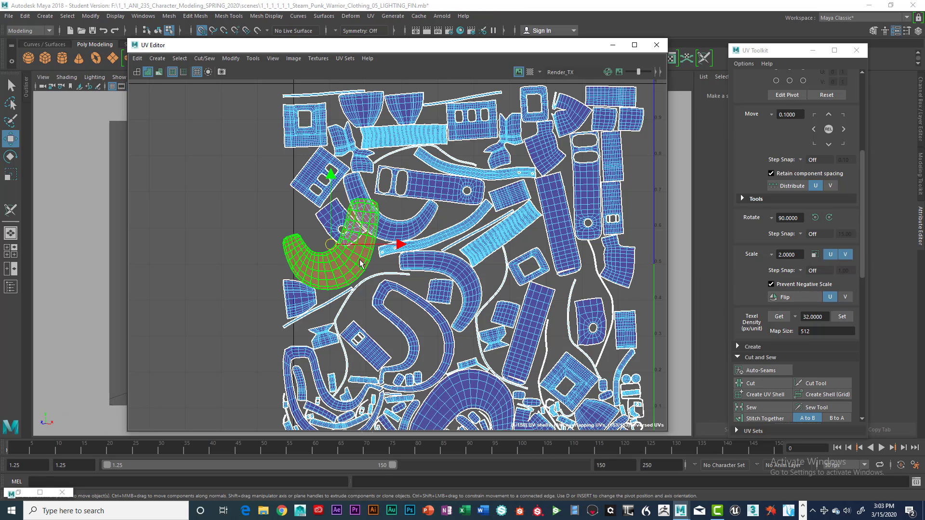
pyautogui.moveTo(399, 247); pyautogui.dragTo(292, 246)
pyautogui.click(277, 172)
pyautogui.scroll(-4, 275, 188)
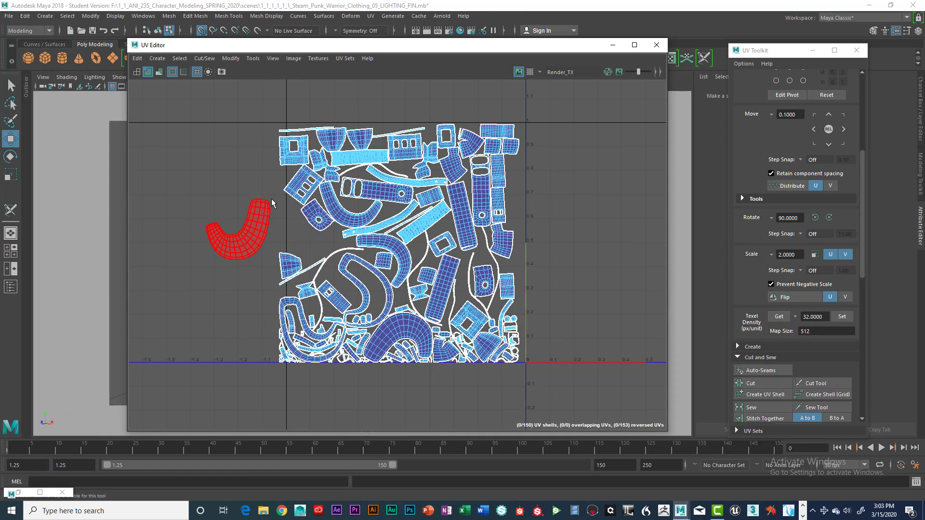
# Flip the separated U-shaped shell in U again to restore its original orientation
pyautogui.click(242, 238)
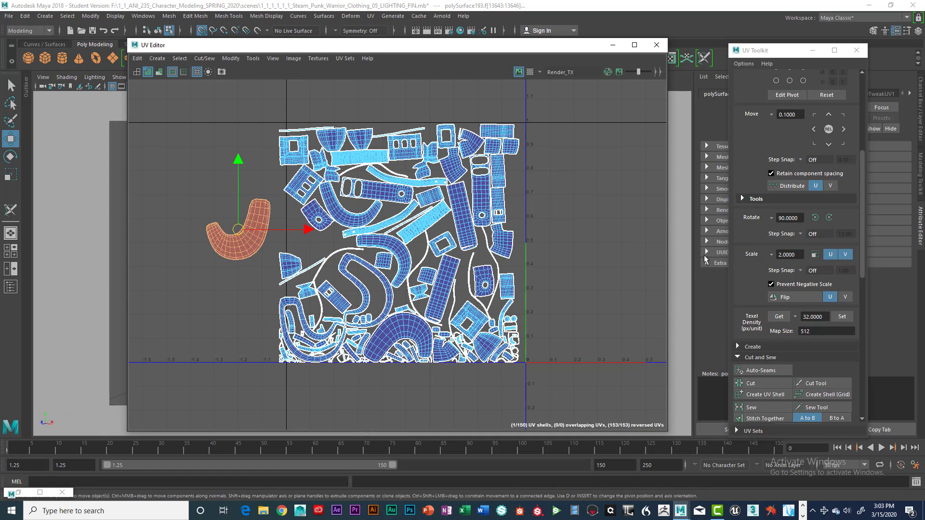
pyautogui.click(786, 298)
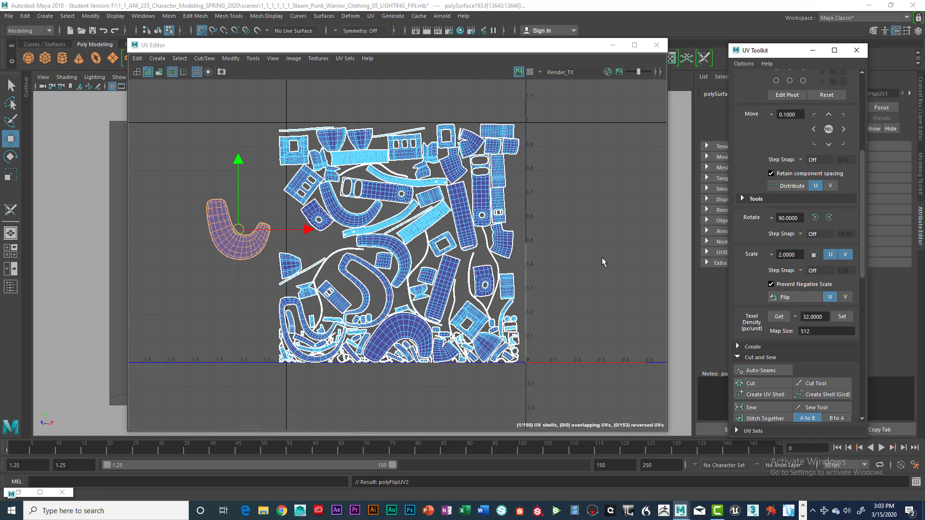
pyautogui.click(307, 231)
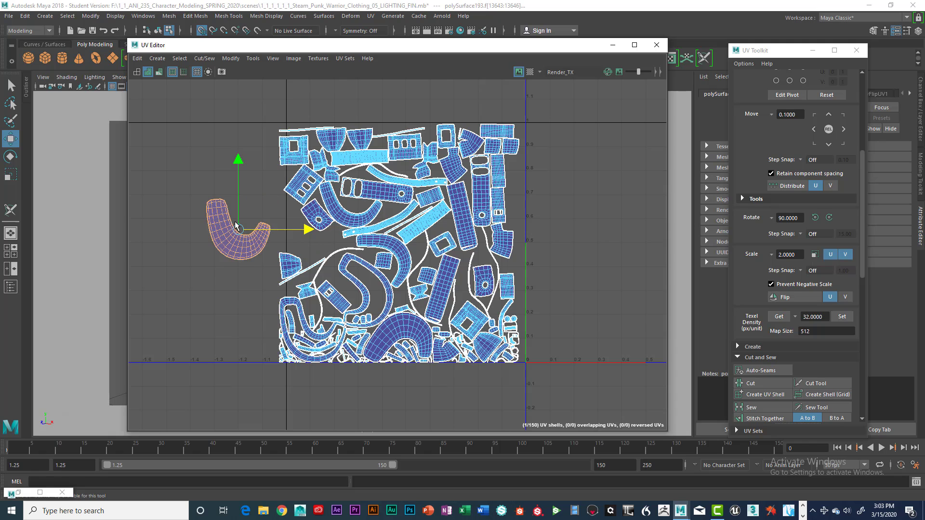
# Move the large arch-shaped shell and the two medium curved shells out of the packed layout, beside the separated U-shaped shell
pyautogui.keyDown('alt'); pyautogui.moveTo(332, 289); pyautogui.dragTo(377, 235, button='middle'); pyautogui.keyUp('alt')
pyautogui.click(451, 276)
pyautogui.moveTo(452, 276); pyautogui.dragTo(202, 176)
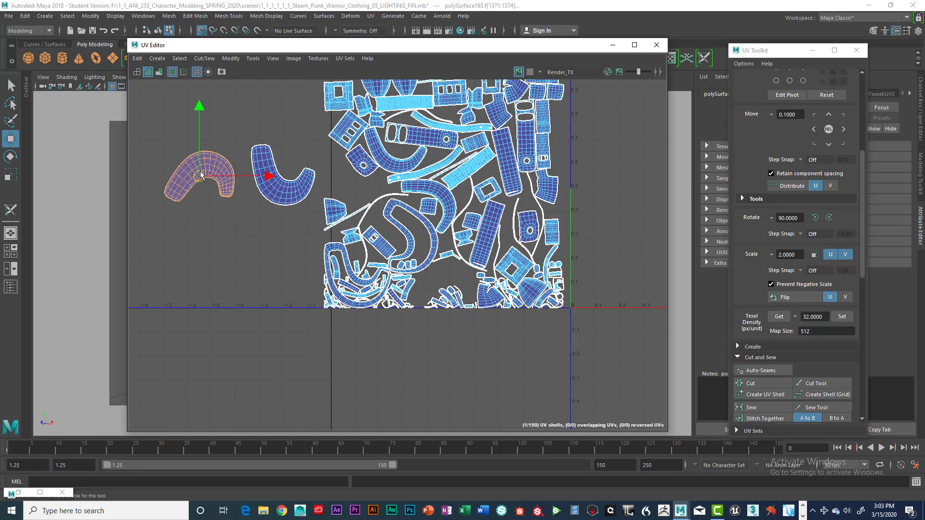
pyautogui.keyDown('alt'); pyautogui.moveTo(530, 187); pyautogui.dragTo(585, 210, button='middle'); pyautogui.keyUp('alt')
pyautogui.keyDown('alt'); pyautogui.moveTo(585, 210); pyautogui.dragTo(550, 208, button='right'); pyautogui.keyUp('alt')
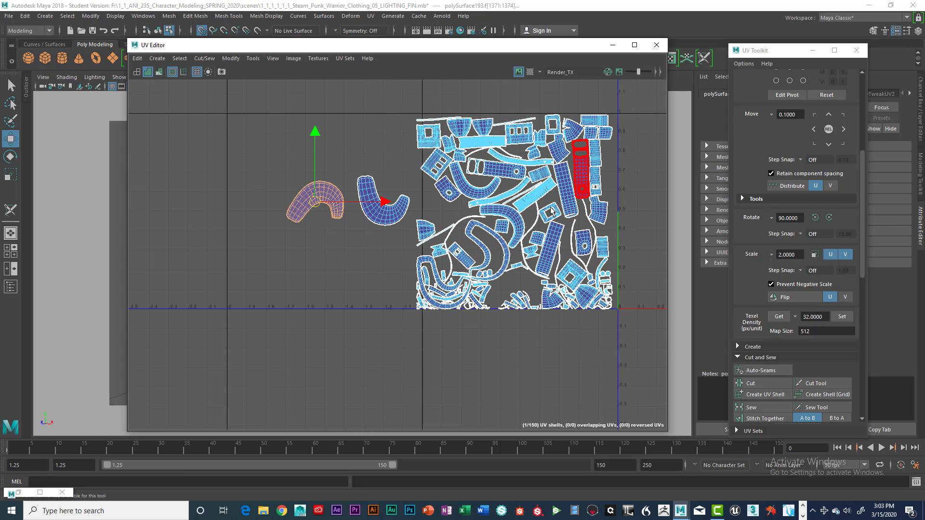
pyautogui.click(509, 218)
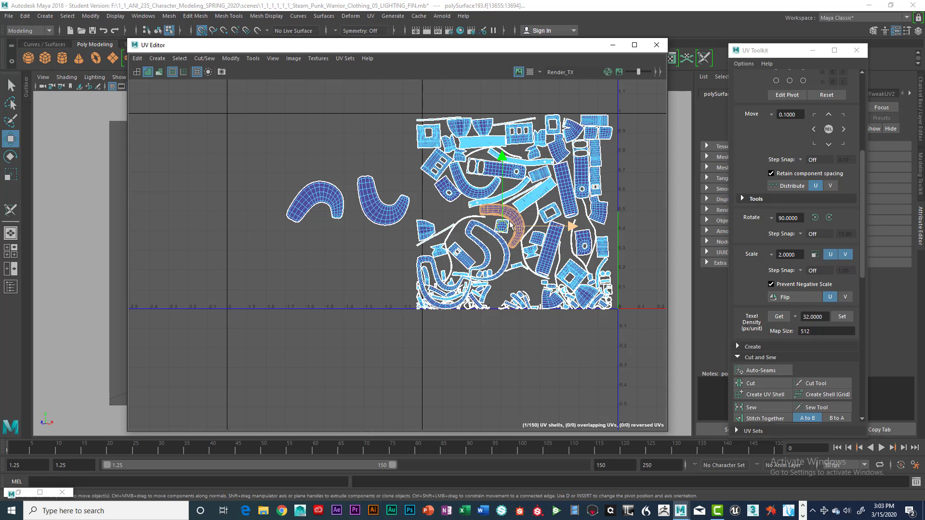
pyautogui.moveTo(510, 225); pyautogui.dragTo(323, 259)
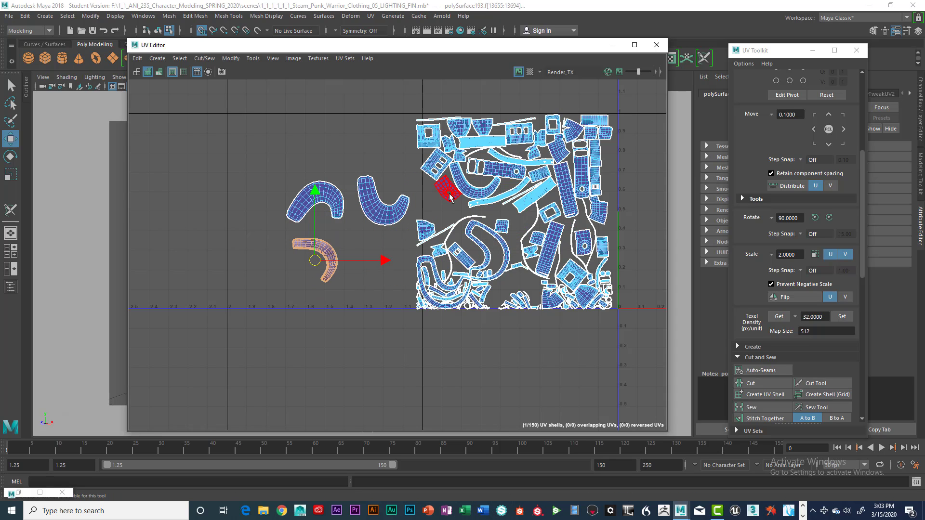
pyautogui.click(474, 185)
pyautogui.moveTo(473, 185); pyautogui.dragTo(236, 238)
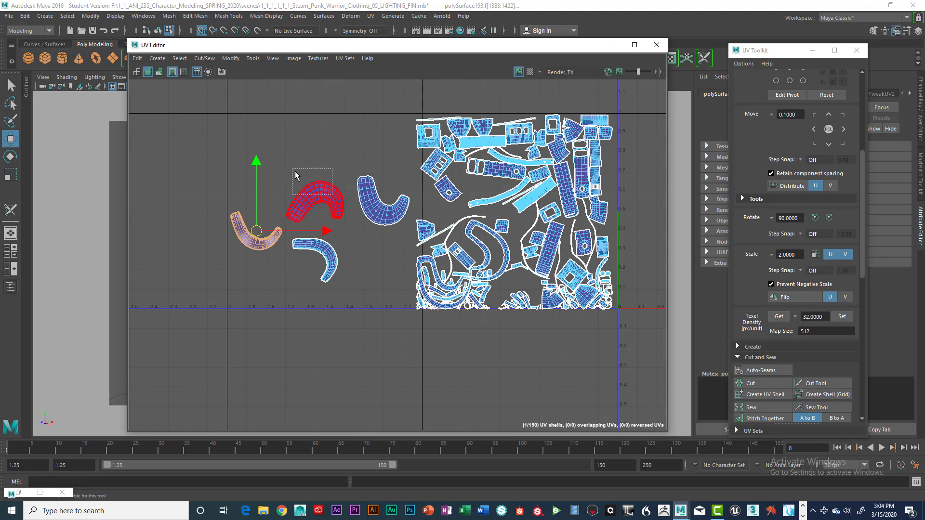
# Group the separated curved shells by placing the two large ones side by side and stacking the two medium ones beneath the arch
pyautogui.moveTo(296, 175); pyautogui.dragTo(295, 172)
pyautogui.moveTo(313, 202); pyautogui.dragTo(256, 182)
pyautogui.click(382, 208)
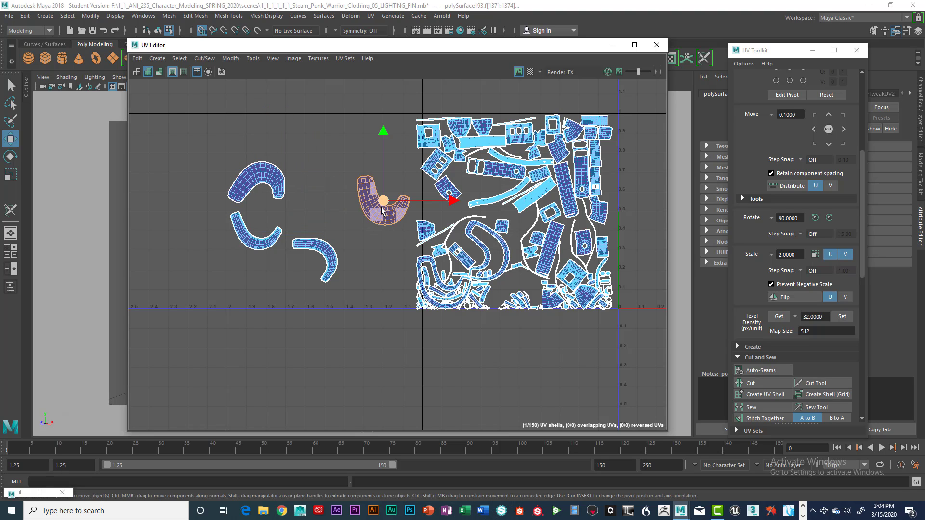
pyautogui.moveTo(382, 208); pyautogui.dragTo(320, 184)
pyautogui.click(331, 254)
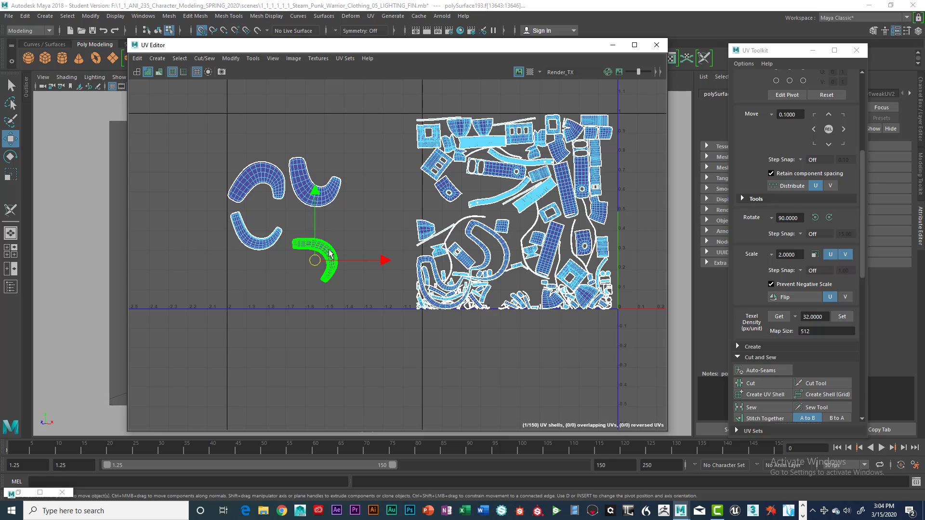
pyautogui.moveTo(316, 262); pyautogui.dragTo(257, 280)
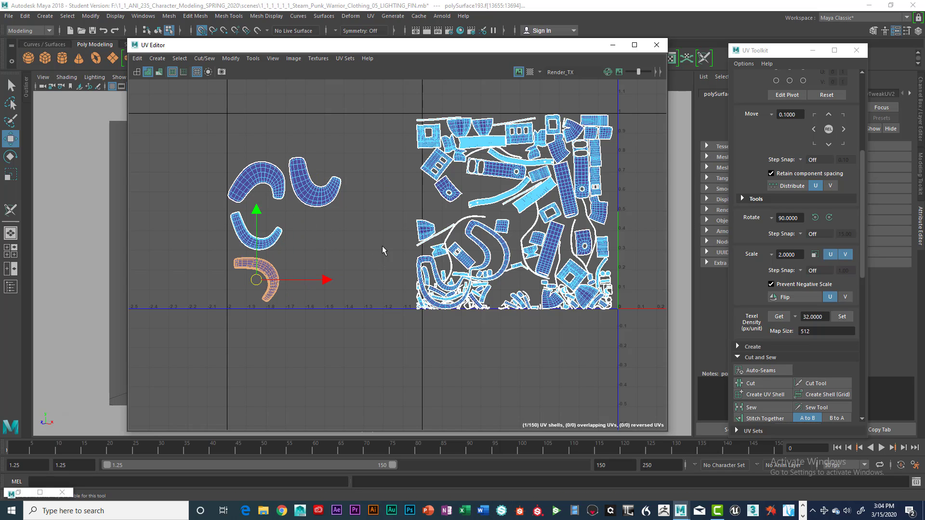
# Move the two long, narrow curved band shells out of the packed layout, one above the other beside the curved group
pyautogui.click(492, 234)
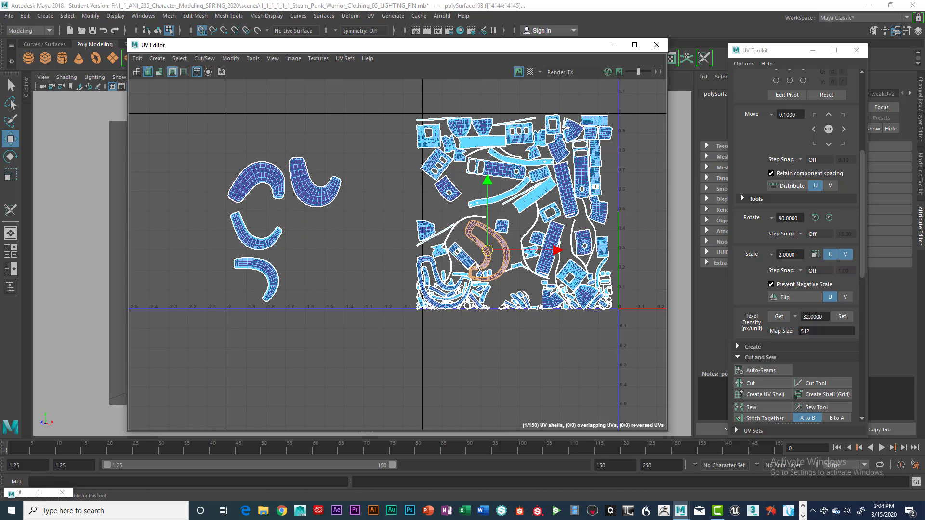
pyautogui.moveTo(492, 235); pyautogui.dragTo(350, 313)
pyautogui.click(443, 289)
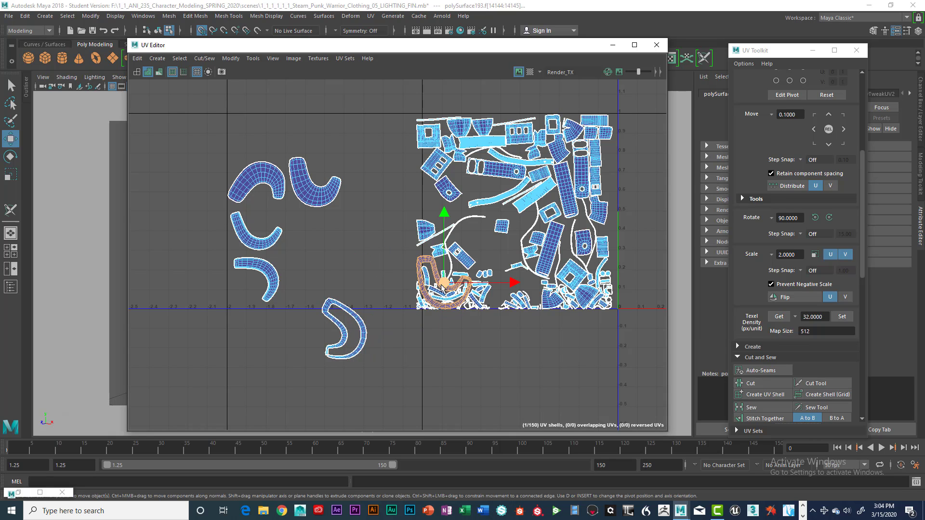
pyautogui.moveTo(444, 284); pyautogui.dragTo(354, 268)
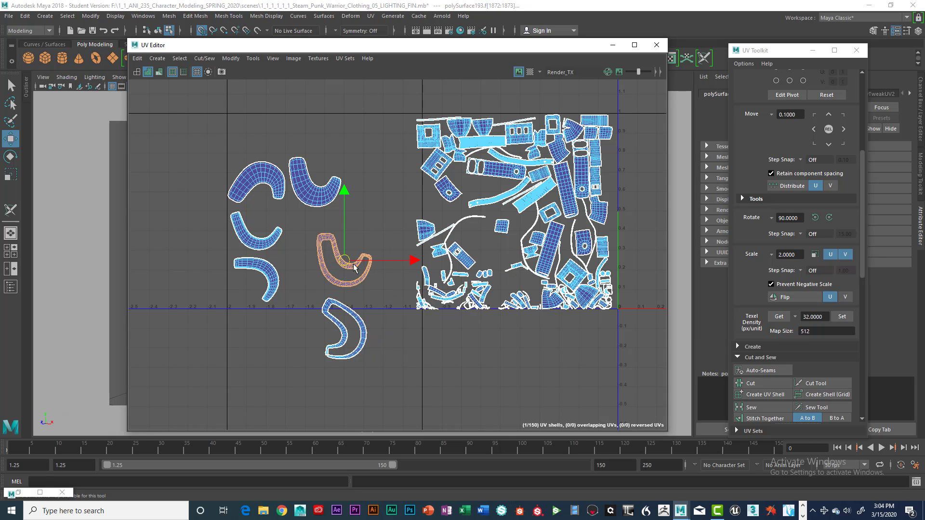
# Move the two rectangular shells with three square holes out of the packed layout, above the separated curved shells
pyautogui.click(425, 228)
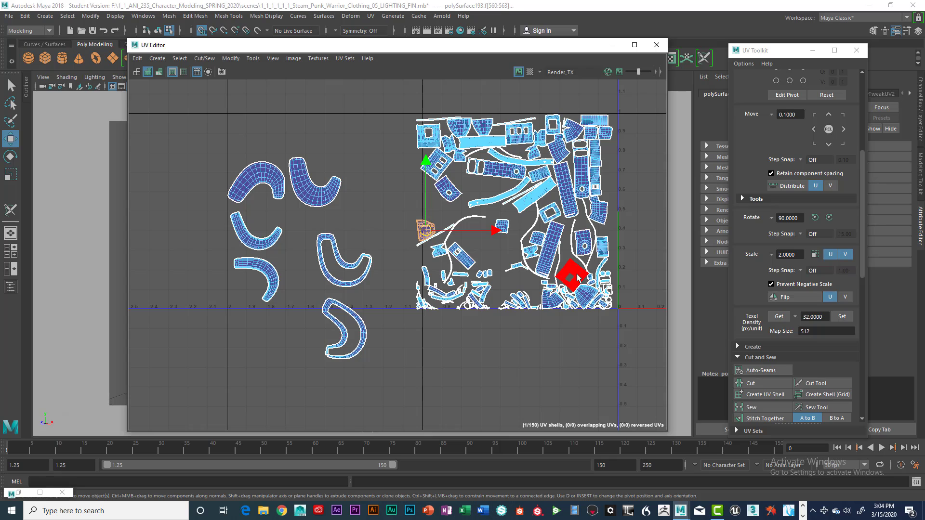
pyautogui.click(571, 270)
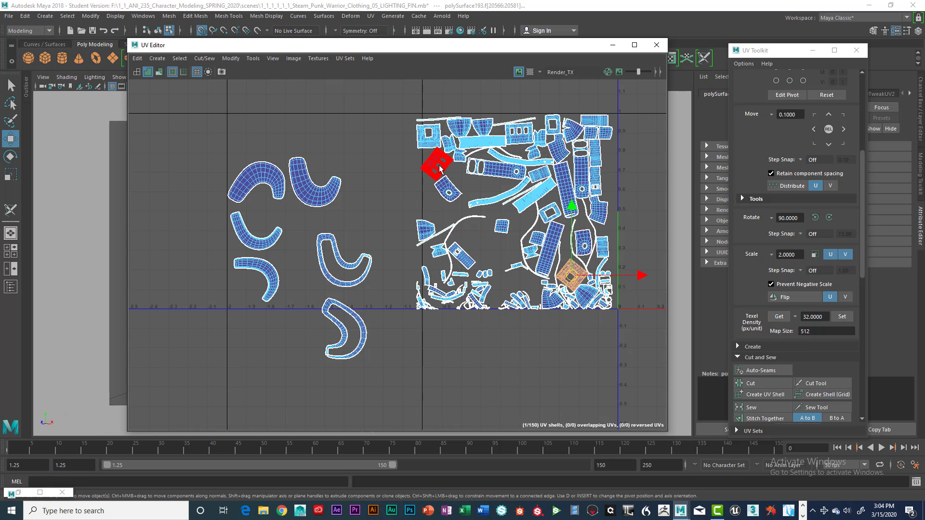
pyautogui.click(639, 240)
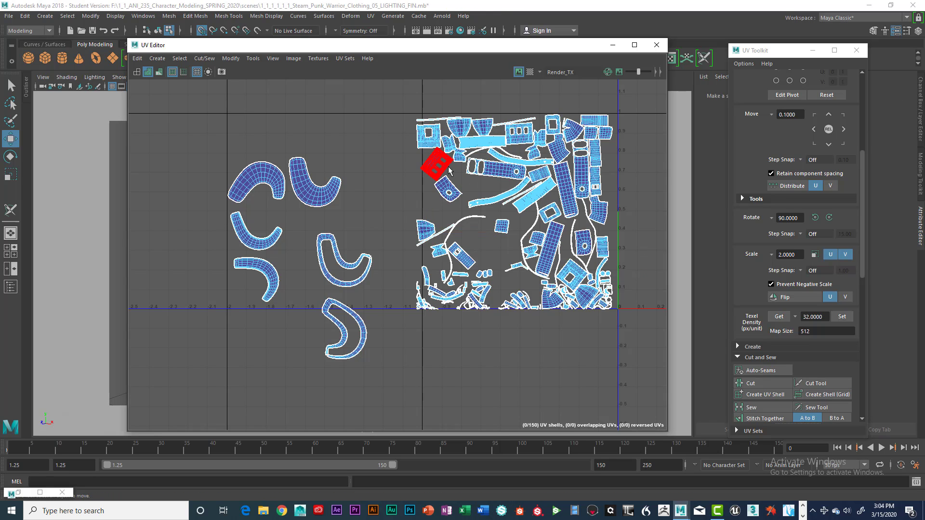
pyautogui.click(516, 136)
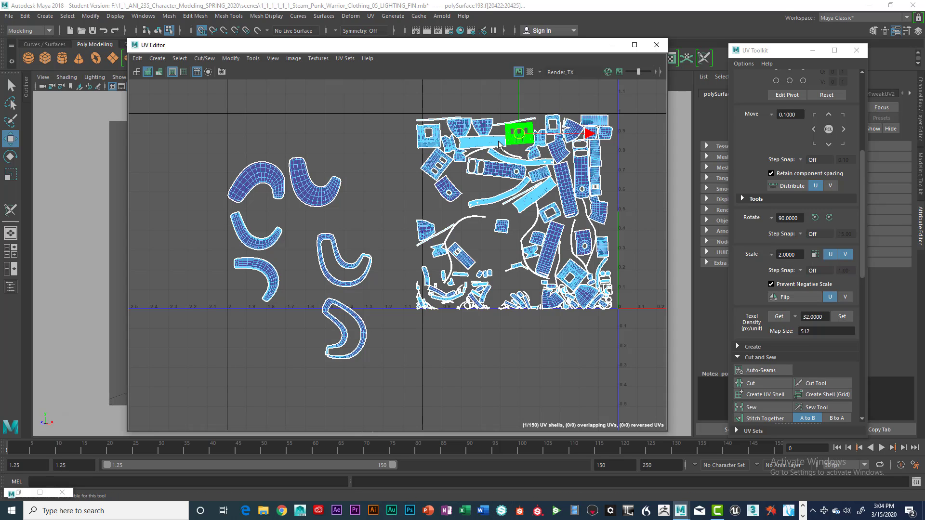
pyautogui.keyDown('shift'); pyautogui.click(433, 163); pyautogui.keyUp('shift')
pyautogui.moveTo(481, 153); pyautogui.dragTo(285, 134)
# Move the two matching small trapezoidal shells out of the packed layout, beneath the separated three-hole shell
pyautogui.click(457, 127)
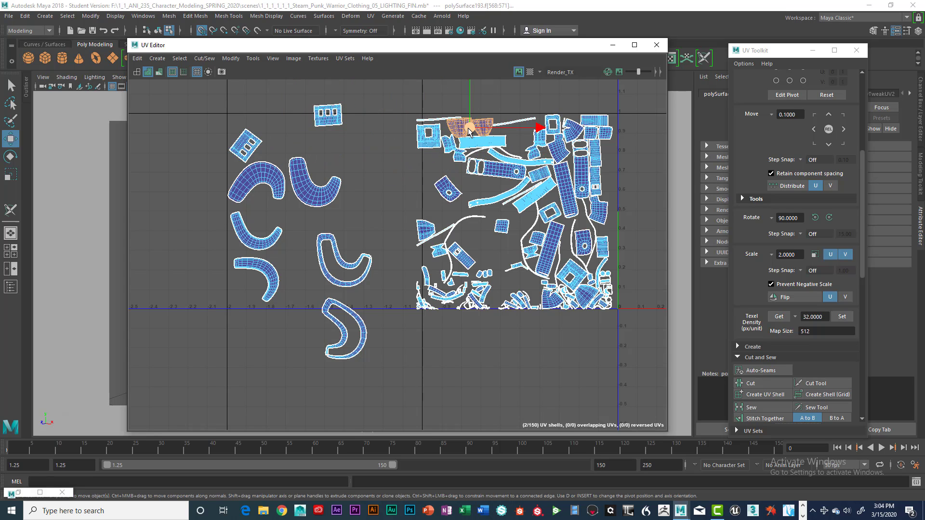
pyautogui.moveTo(470, 129); pyautogui.dragTo(345, 151)
pyautogui.scroll(-1, 445, 190)
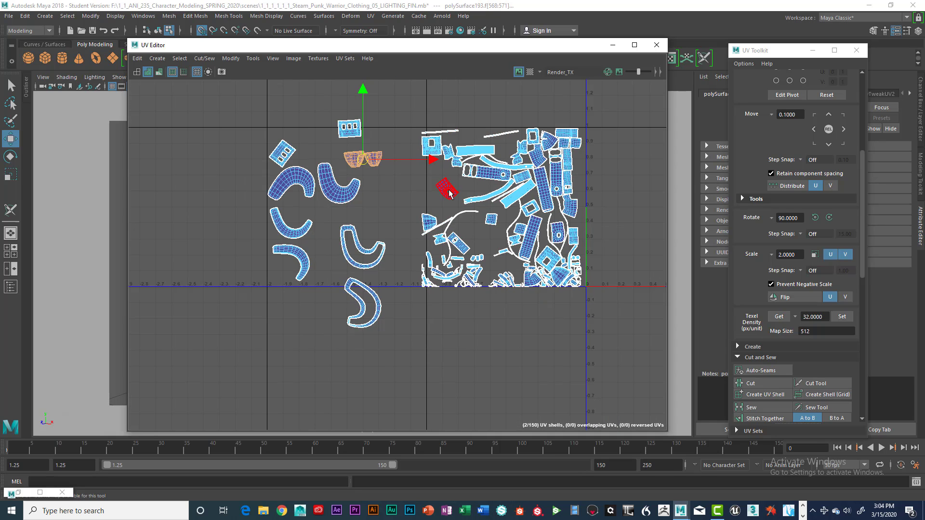
pyautogui.scroll(-1, 451, 194)
pyautogui.keyDown('alt'); pyautogui.moveTo(494, 295); pyautogui.dragTo(452, 317, button='middle'); pyautogui.keyUp('alt')
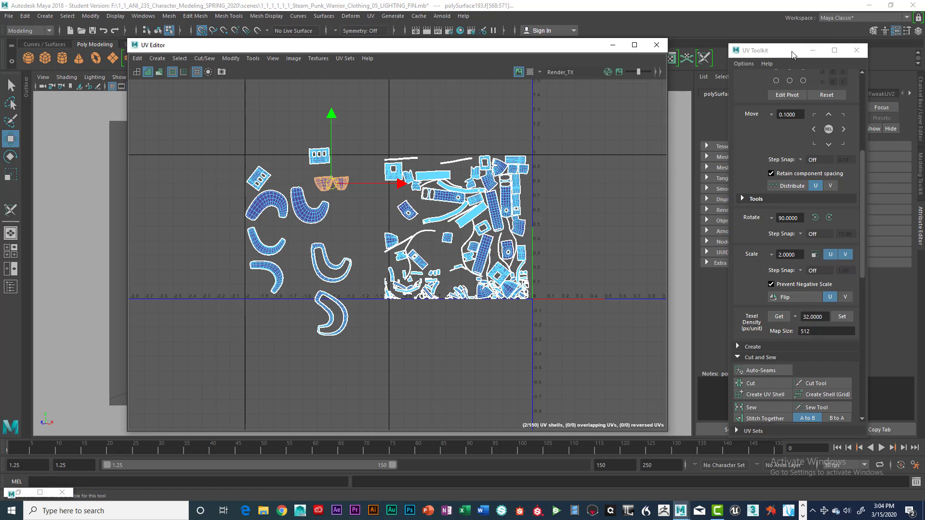
# Display the checker map on the headset and rearrange the UV windows to uncover the model
pyautogui.moveTo(793, 55); pyautogui.dragTo(753, 47)
pyautogui.moveTo(530, 52); pyautogui.dragTo(581, 55)
pyautogui.click(580, 75)
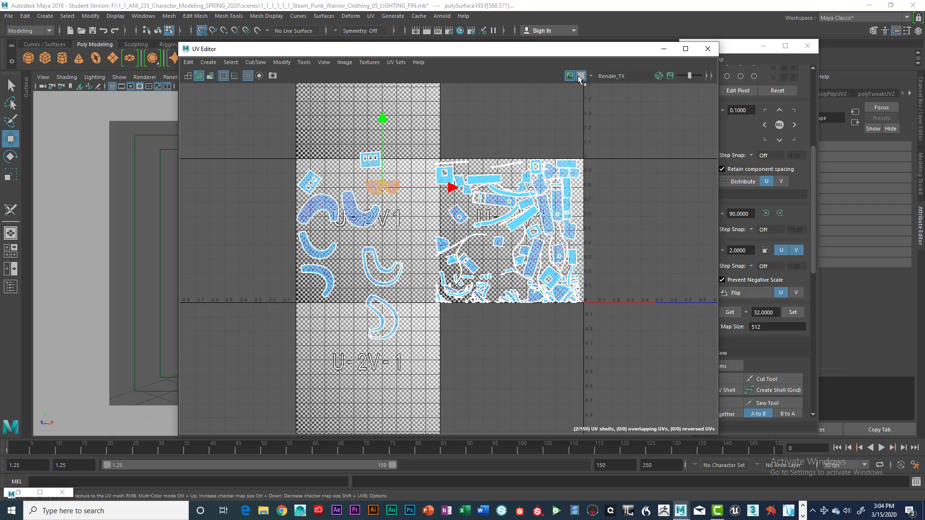
pyautogui.moveTo(479, 54); pyautogui.dragTo(801, 73)
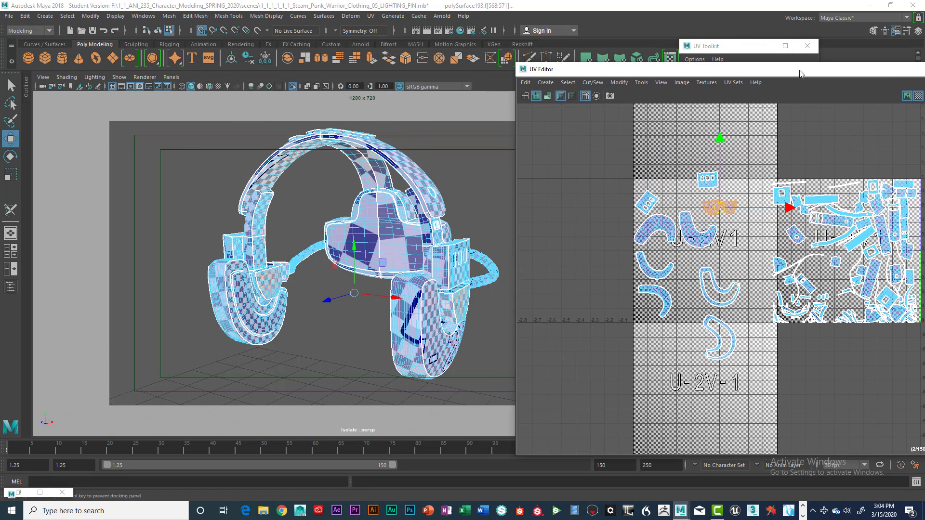
# Examine the checker pattern across the headband and front visor, matching model parts to their UV shells
pyautogui.keyDown('alt'); pyautogui.moveTo(447, 248); pyautogui.dragTo(357, 198); pyautogui.keyUp('alt')
pyautogui.keyDown('alt'); pyautogui.moveTo(338, 199); pyautogui.dragTo(378, 200, button='right'); pyautogui.keyUp('alt')
pyautogui.keyDown('alt'); pyautogui.moveTo(378, 200); pyautogui.dragTo(337, 260, button='middle'); pyautogui.keyUp('alt')
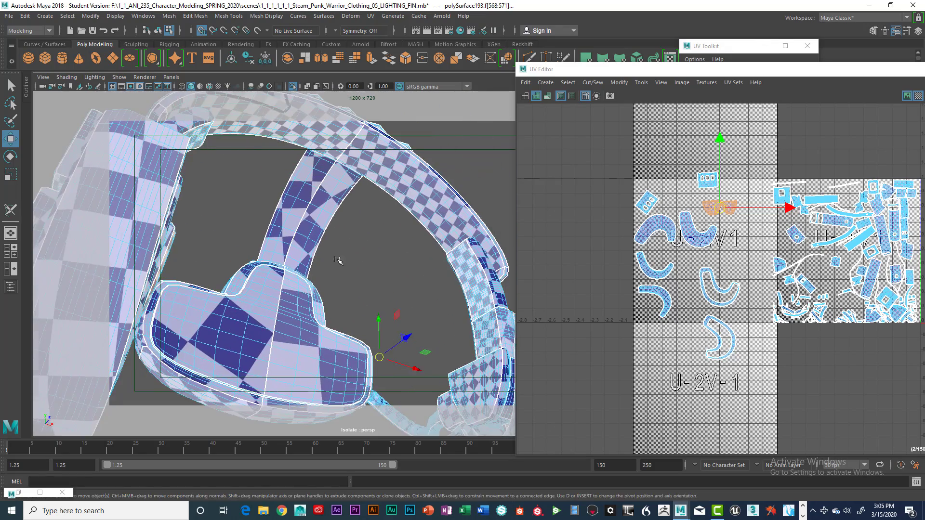
pyautogui.keyDown('alt'); pyautogui.moveTo(338, 261); pyautogui.dragTo(420, 196); pyautogui.keyUp('alt')
pyautogui.click(421, 196)
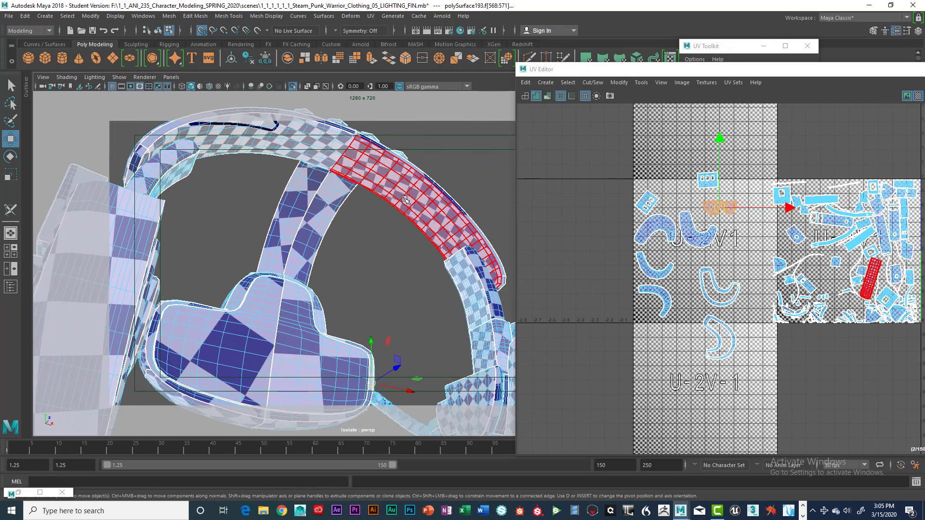
pyautogui.click(389, 184)
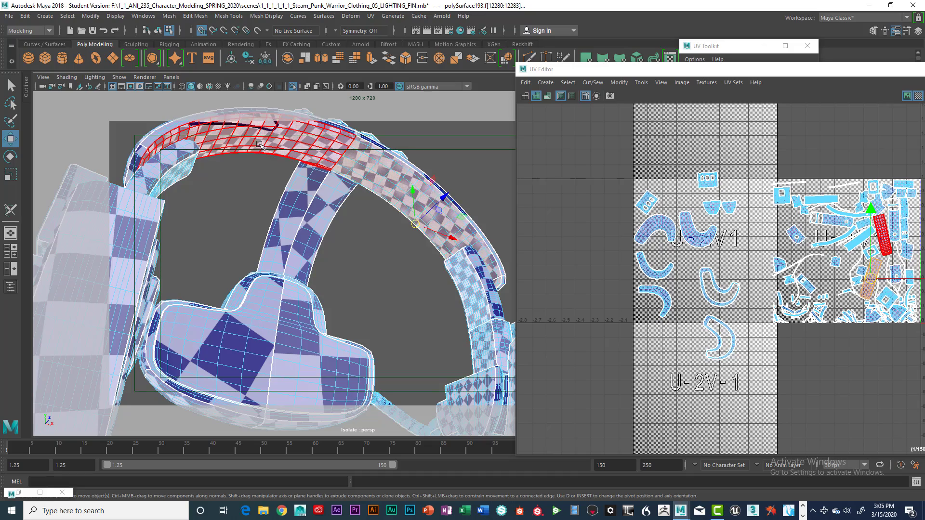
pyautogui.keyDown('alt'); pyautogui.moveTo(370, 198); pyautogui.dragTo(333, 271); pyautogui.keyUp('alt')
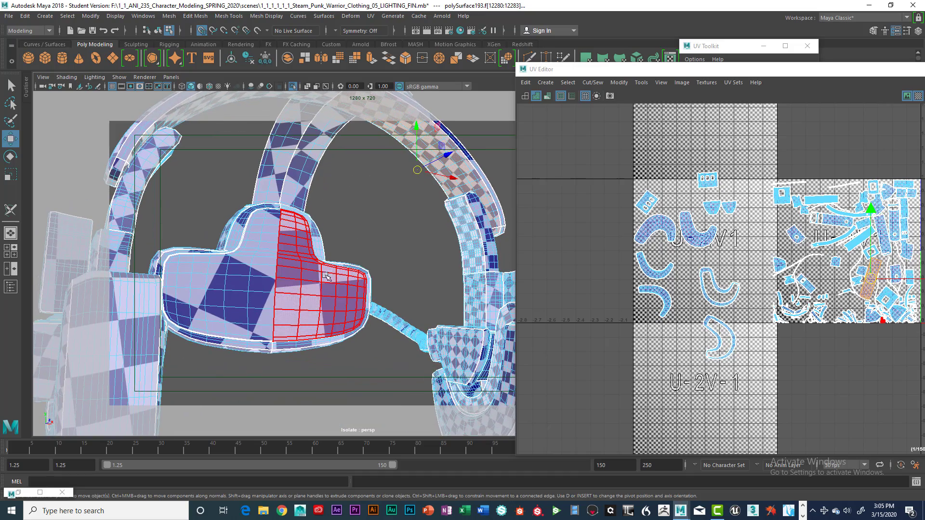
pyautogui.click(369, 307)
pyautogui.scroll(-5, 403, 275)
pyautogui.keyDown('alt'); pyautogui.moveTo(414, 268); pyautogui.dragTo(475, 267); pyautogui.keyUp('alt')
pyautogui.keyDown('alt'); pyautogui.moveTo(359, 277); pyautogui.dragTo(448, 267); pyautogui.keyUp('alt')
# Hide the checker map and move the two lower front visor shells out of the packed layout in positive U, beyond the tile
pyautogui.click(301, 284)
pyautogui.keyDown('alt'); pyautogui.moveTo(301, 285); pyautogui.dragTo(449, 269); pyautogui.keyUp('alt')
pyautogui.keyDown('alt'); pyautogui.moveTo(357, 272); pyautogui.dragTo(323, 271, button='middle'); pyautogui.keyUp('alt')
pyautogui.keyDown('alt'); pyautogui.moveTo(424, 253); pyautogui.dragTo(437, 297); pyautogui.keyUp('alt')
pyautogui.scroll(-4, 413, 264)
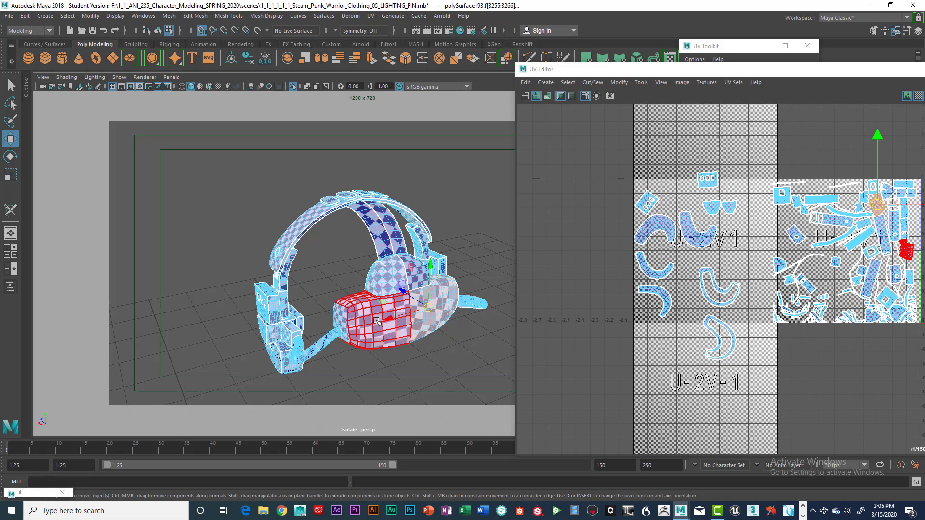
pyautogui.keyDown('shift'); pyautogui.click(376, 323); pyautogui.keyUp('shift')
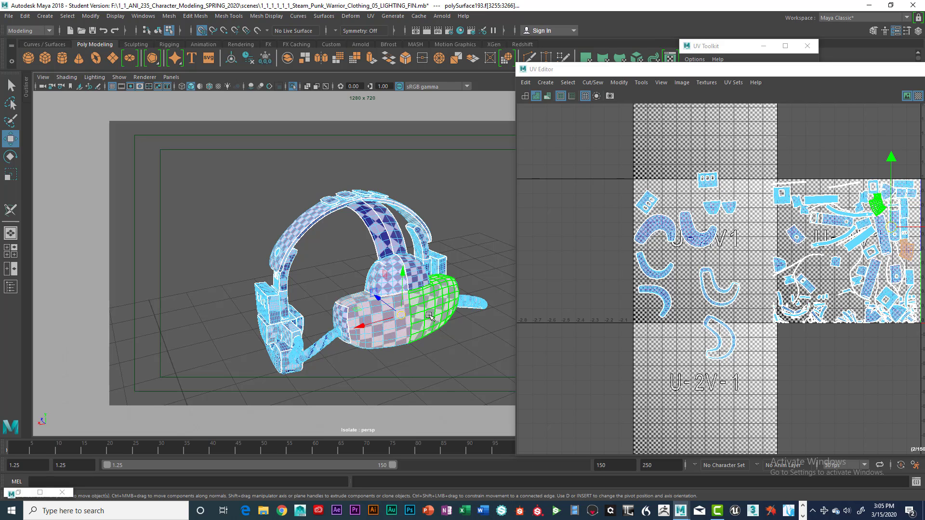
pyautogui.keyDown('alt'); pyautogui.moveTo(433, 315); pyautogui.dragTo(477, 306); pyautogui.keyUp('alt')
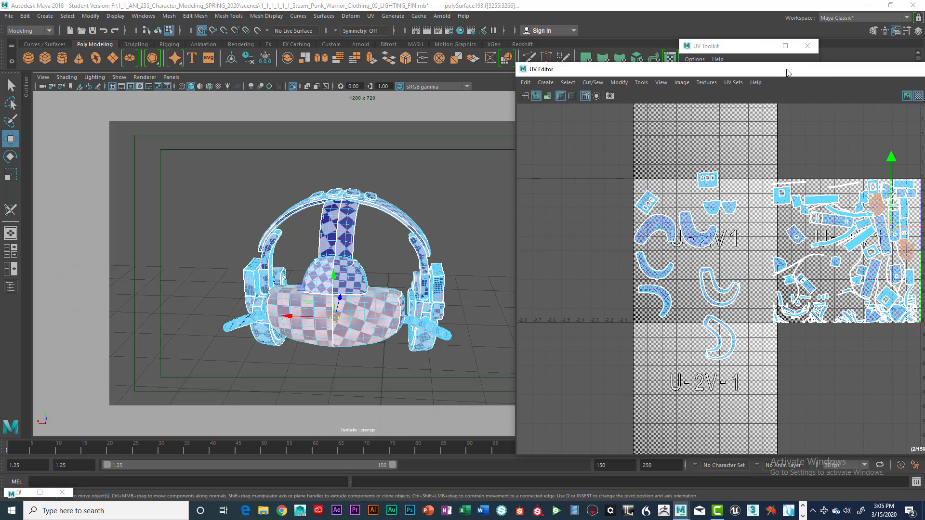
pyautogui.moveTo(797, 64); pyautogui.dragTo(584, 60)
pyautogui.click(719, 85)
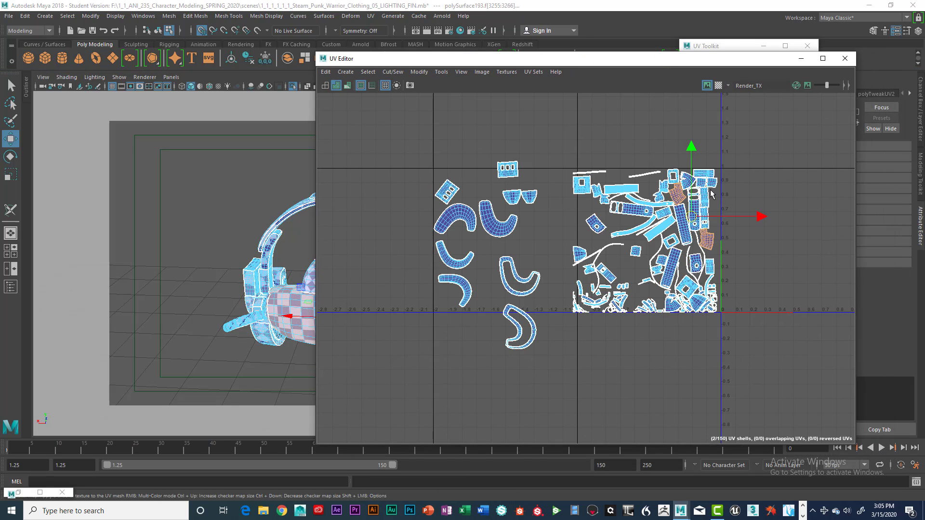
pyautogui.moveTo(754, 218); pyautogui.dragTo(843, 218)
pyautogui.scroll(1, 739, 242)
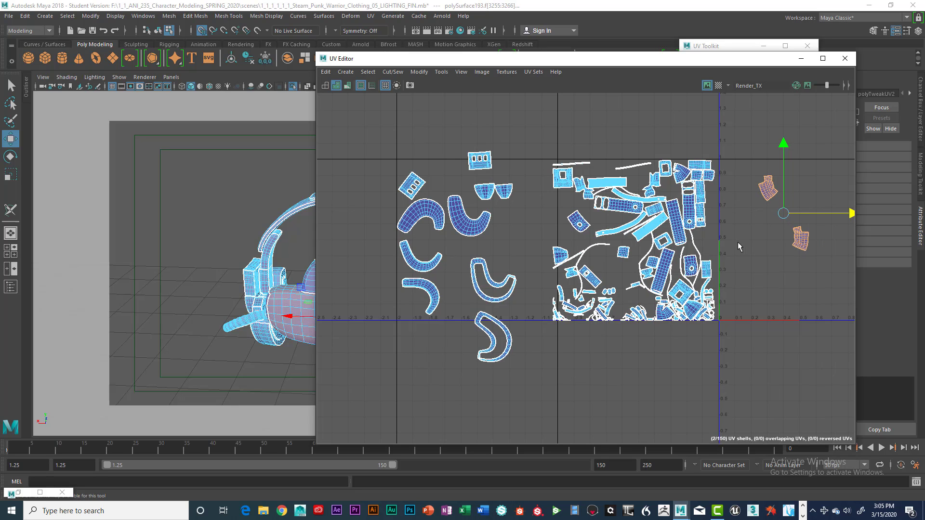
# Switch to edge selection on the lower of the two separated visor shells
pyautogui.keyDown('alt'); pyautogui.moveTo(252, 228); pyautogui.dragTo(220, 225, button='middle'); pyautogui.keyUp('alt')
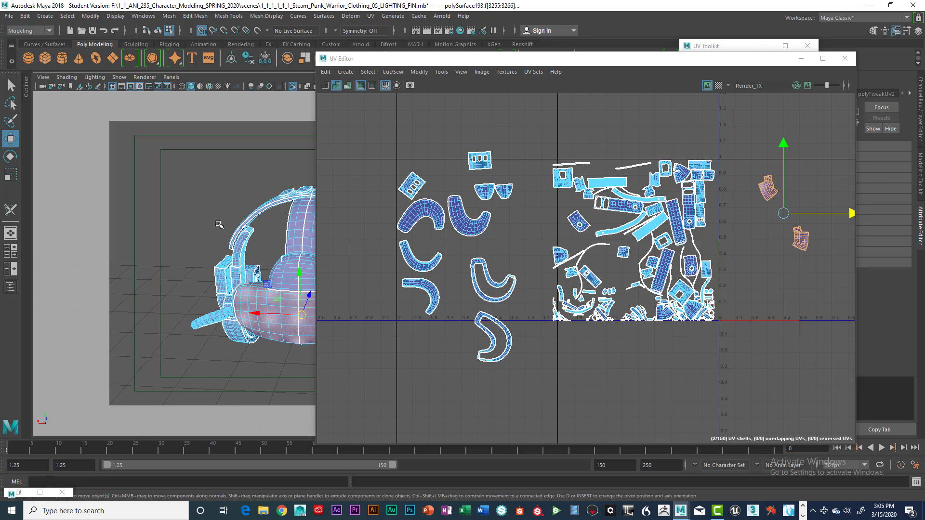
pyautogui.keyDown('alt'); pyautogui.moveTo(223, 179); pyautogui.dragTo(122, 178, button='middle'); pyautogui.keyUp('alt')
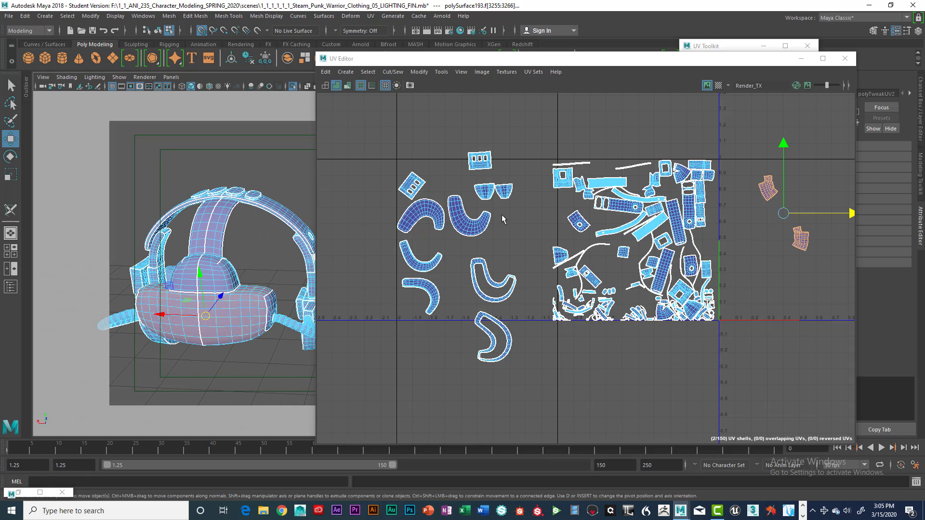
pyautogui.keyDown('alt'); pyautogui.moveTo(255, 234); pyautogui.dragTo(257, 205, button='middle'); pyautogui.keyUp('alt')
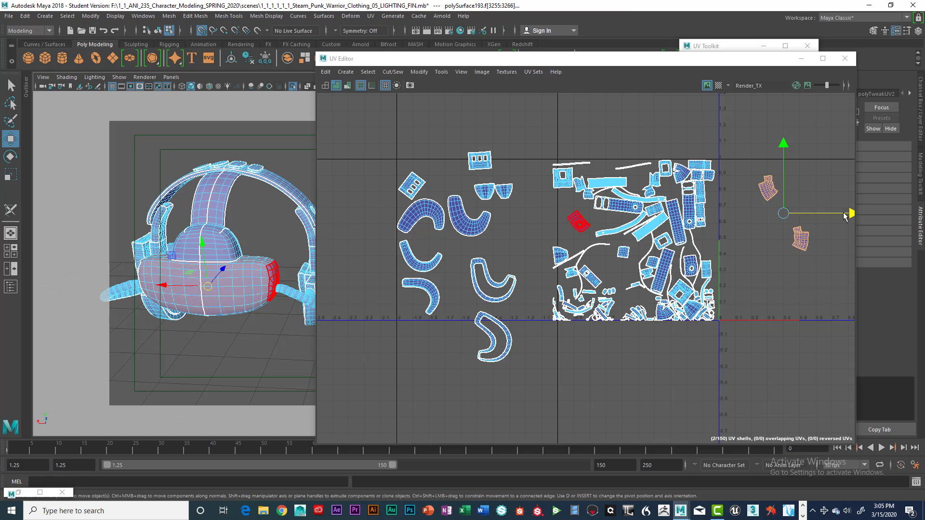
pyautogui.scroll(6, 845, 217)
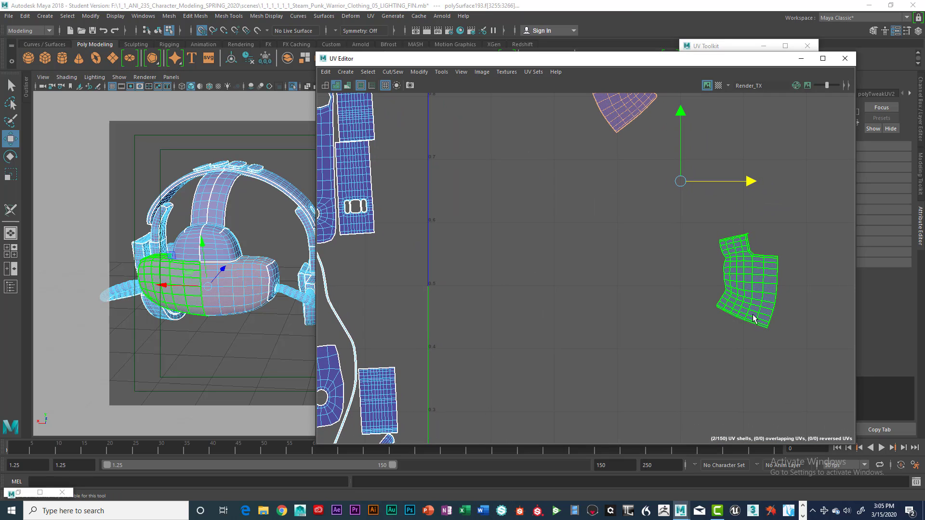
pyautogui.moveTo(746, 321); pyautogui.dragTo(733, 322, button='right')
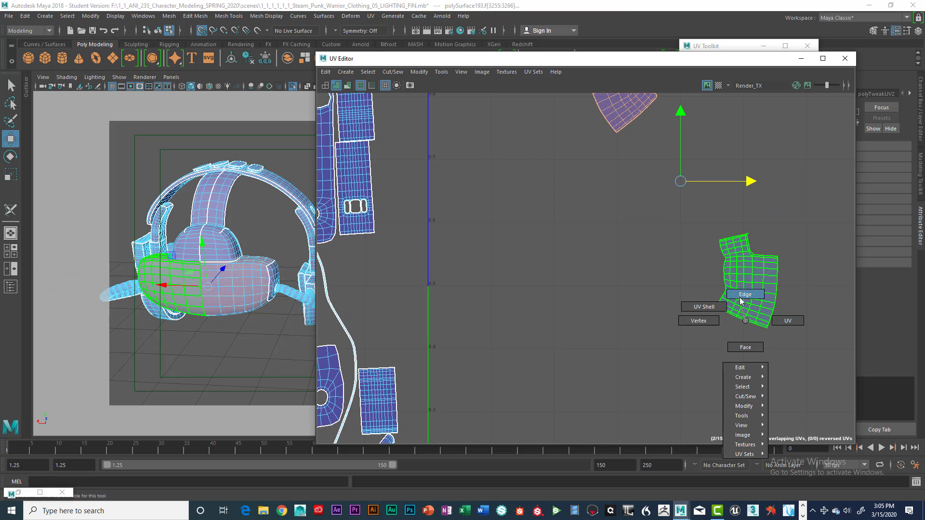
pyautogui.click(741, 298)
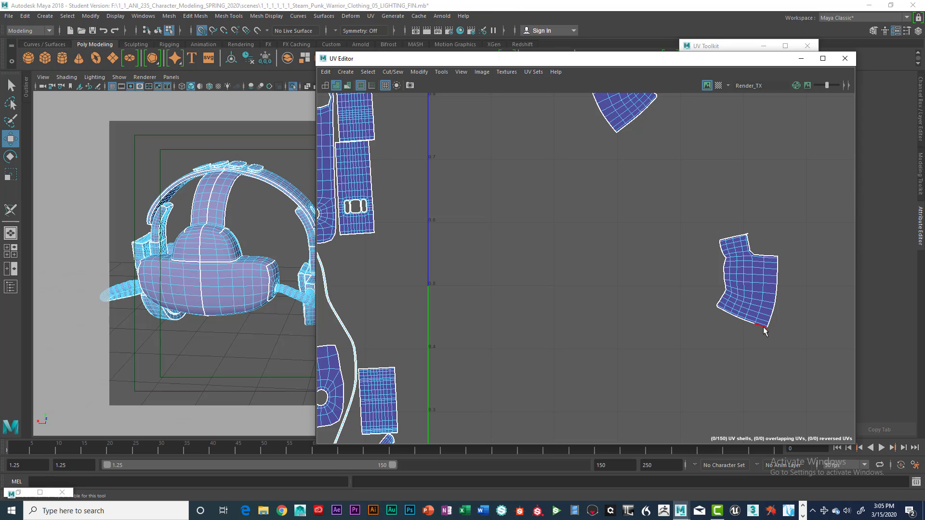
# Select the border edges along the lower end of the visor shell
pyautogui.scroll(8, 764, 328)
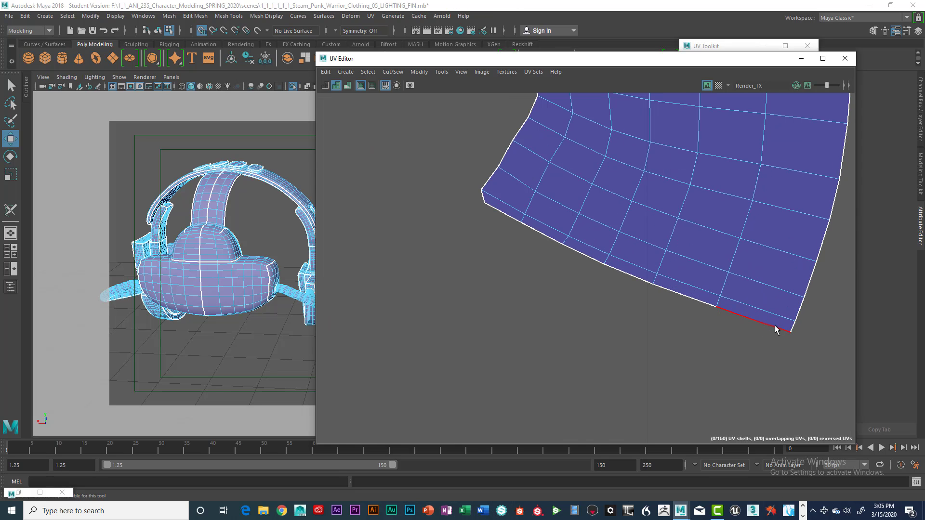
pyautogui.click(774, 326)
pyautogui.keyDown('shift'); pyautogui.click(697, 300); pyautogui.keyUp('shift')
pyautogui.keyDown('shift'); pyautogui.click(637, 277); pyautogui.keyUp('shift')
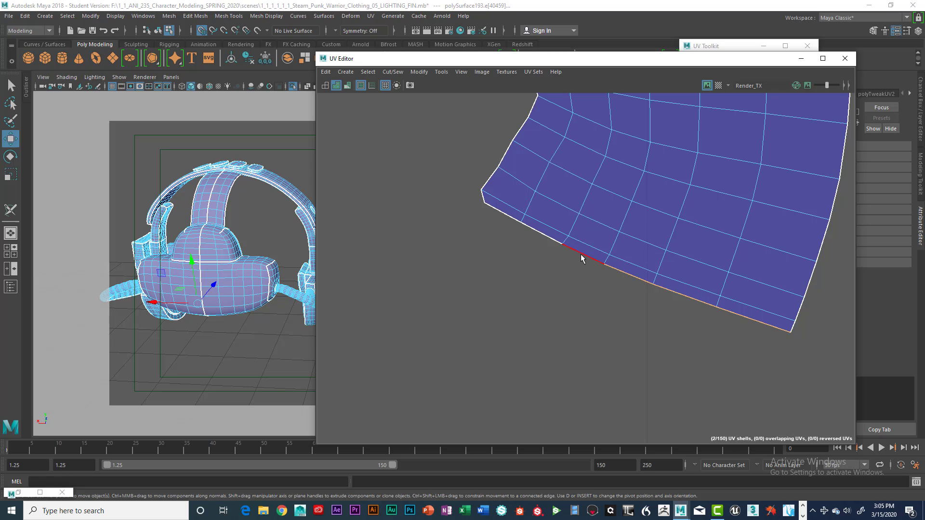
pyautogui.keyDown('shift'); pyautogui.click(511, 217); pyautogui.keyUp('shift')
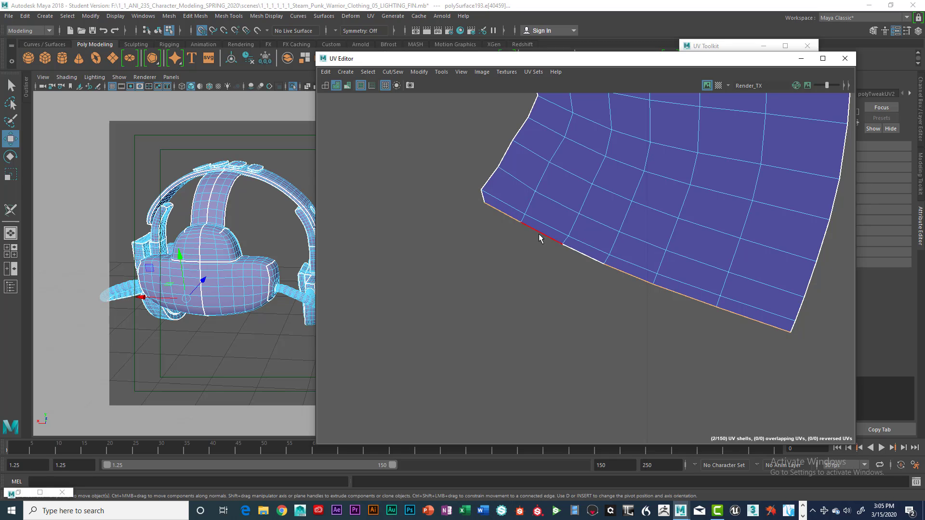
pyautogui.keyDown('shift'); pyautogui.click(544, 233); pyautogui.keyUp('shift')
# Select the topmost edges of the long outer centre-seam border on the lower separated visor shell
pyautogui.scroll(-10, 598, 203)
pyautogui.keyDown('alt'); pyautogui.moveTo(606, 177); pyautogui.dragTo(616, 275, button='middle'); pyautogui.keyUp('alt')
pyautogui.scroll(-5, 625, 238)
pyautogui.keyDown('alt'); pyautogui.moveTo(625, 238); pyautogui.dragTo(638, 274, button='middle'); pyautogui.keyUp('alt')
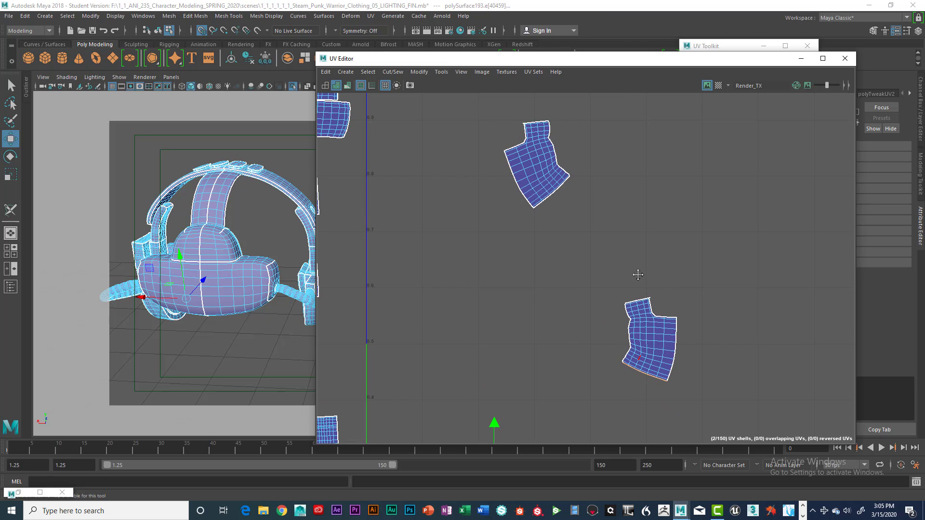
pyautogui.scroll(6, 638, 275)
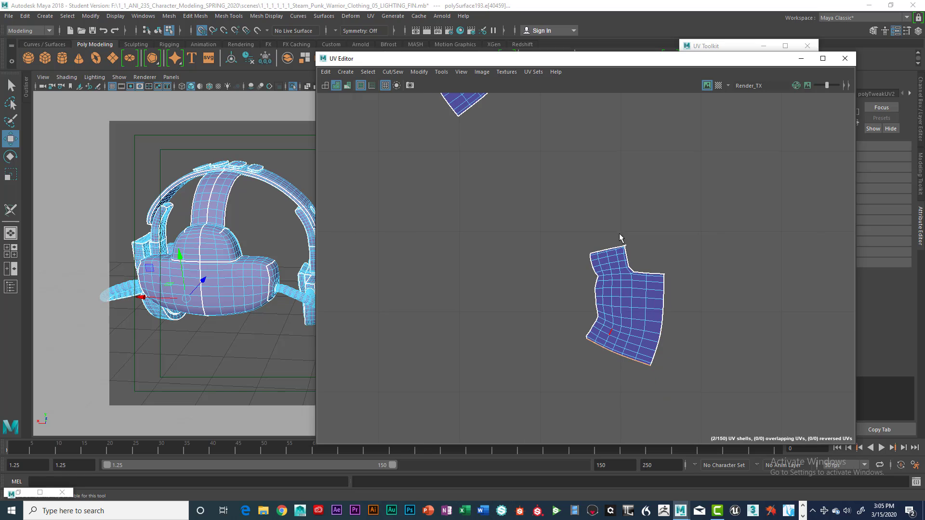
pyautogui.keyDown('alt'); pyautogui.moveTo(622, 243); pyautogui.dragTo(626, 236, button='middle'); pyautogui.keyUp('alt')
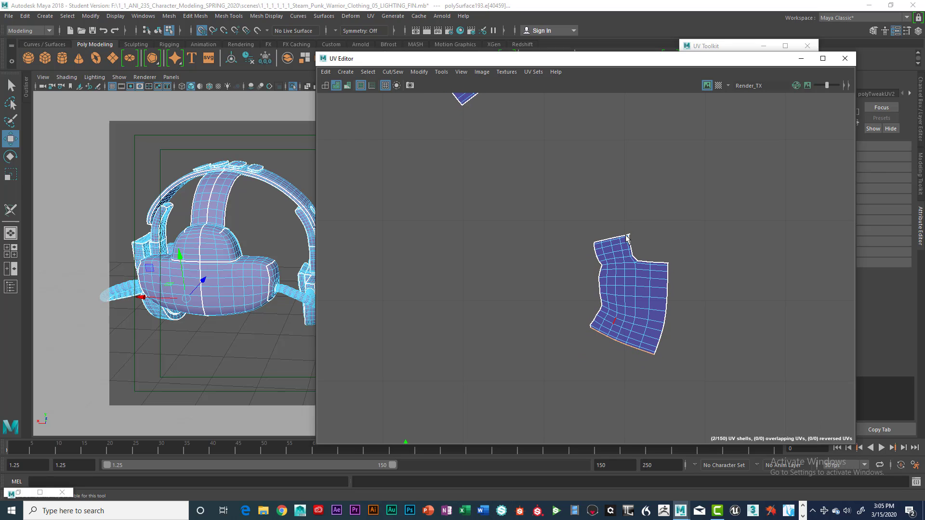
pyautogui.click(669, 270)
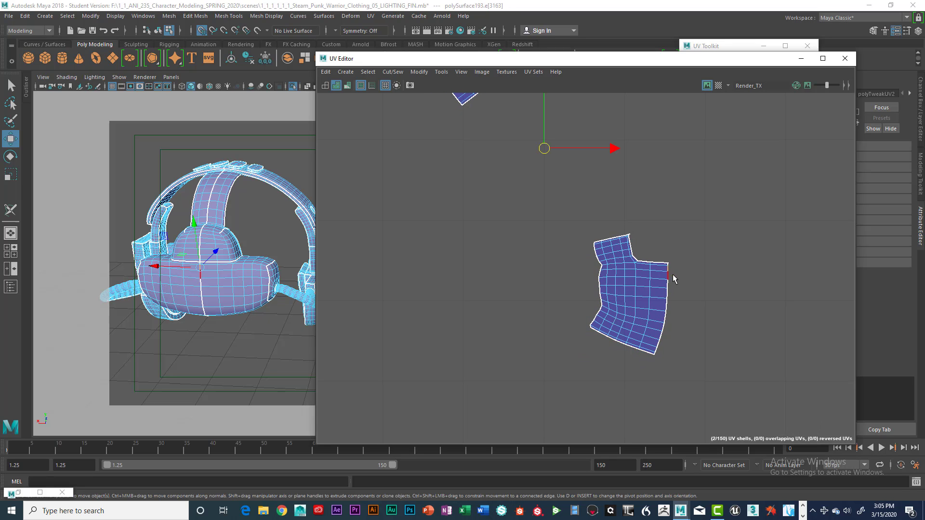
pyautogui.keyDown('alt'); pyautogui.moveTo(696, 279); pyautogui.dragTo(646, 308, button='middle'); pyautogui.keyUp('alt')
pyautogui.scroll(3, 647, 308)
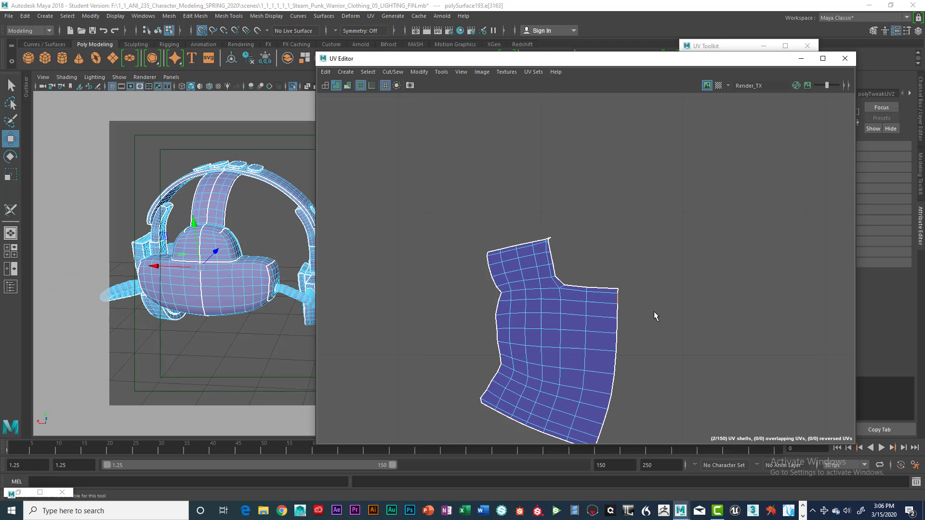
pyautogui.scroll(2, 654, 317)
pyautogui.keyDown('shift'); pyautogui.click(603, 286); pyautogui.keyUp('shift')
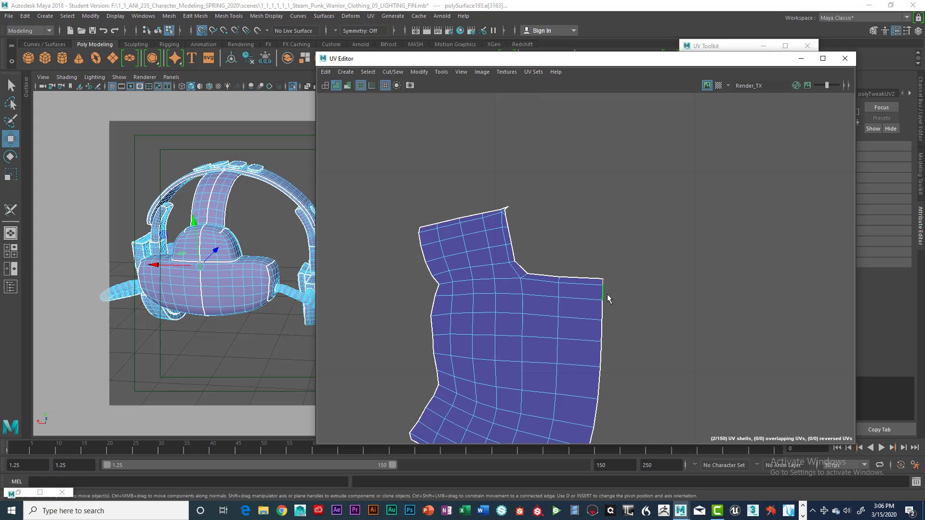
pyautogui.keyDown('shift'); pyautogui.click(603, 320); pyautogui.keyUp('shift')
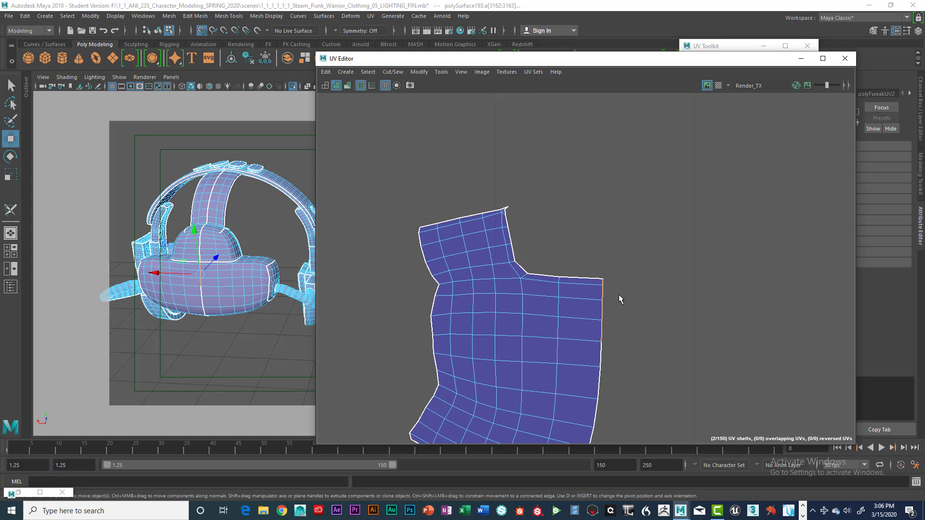
# Extend the edge selection down the full centre-seam border of the lower visor shell to its bottom corner
pyautogui.keyDown('alt'); pyautogui.moveTo(625, 293); pyautogui.dragTo(644, 208, button='middle'); pyautogui.keyUp('alt')
pyautogui.rightClick(595, 207)
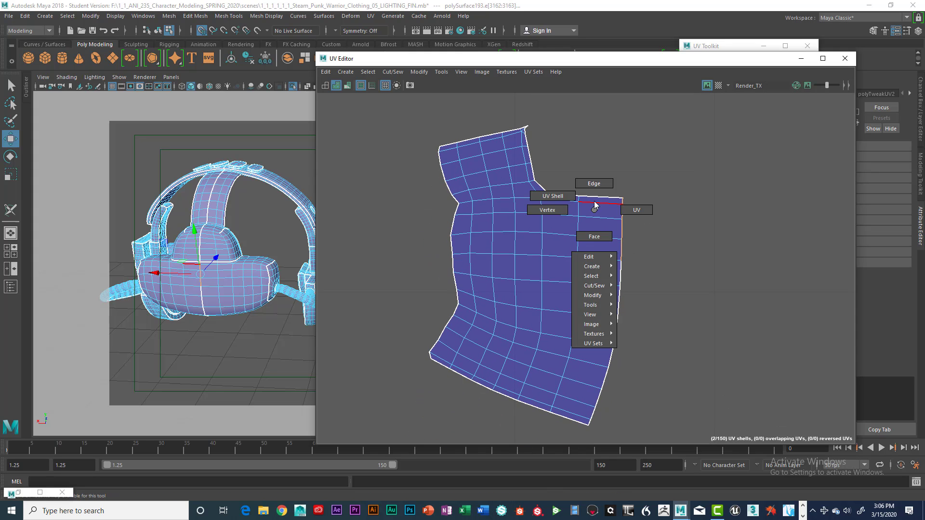
pyautogui.click(626, 212)
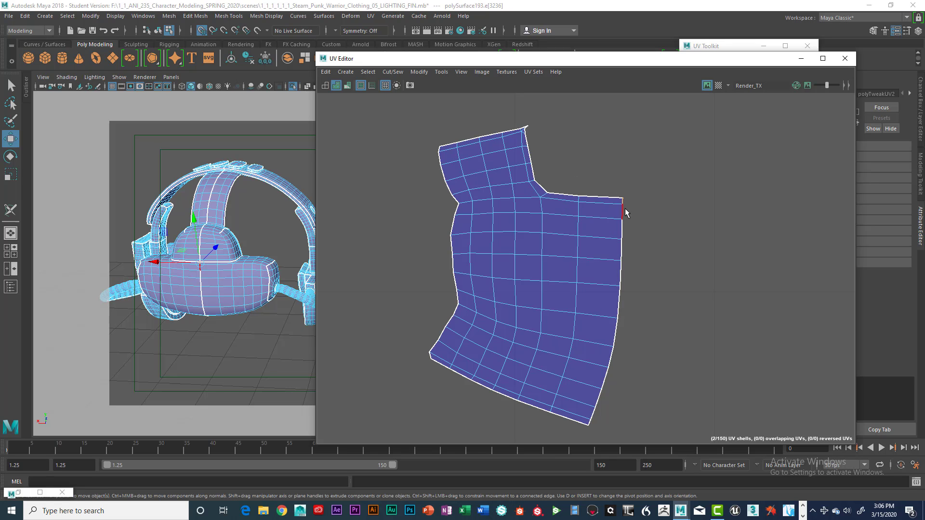
pyautogui.click(622, 211)
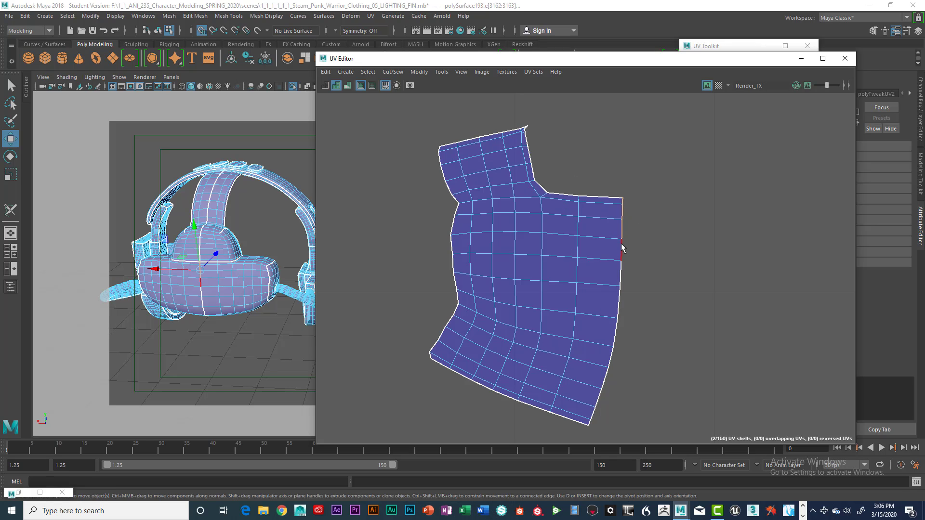
pyautogui.keyDown('shift'); pyautogui.click(620, 273); pyautogui.keyUp('shift')
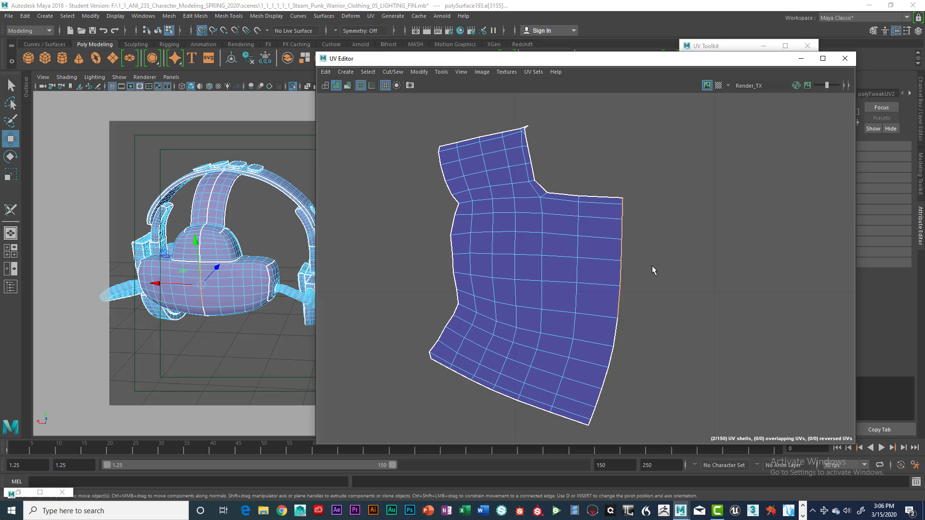
pyautogui.moveTo(652, 269); pyautogui.dragTo(643, 244, button='middle')
pyautogui.keyDown('shift'); pyautogui.click(637, 253); pyautogui.keyUp('shift')
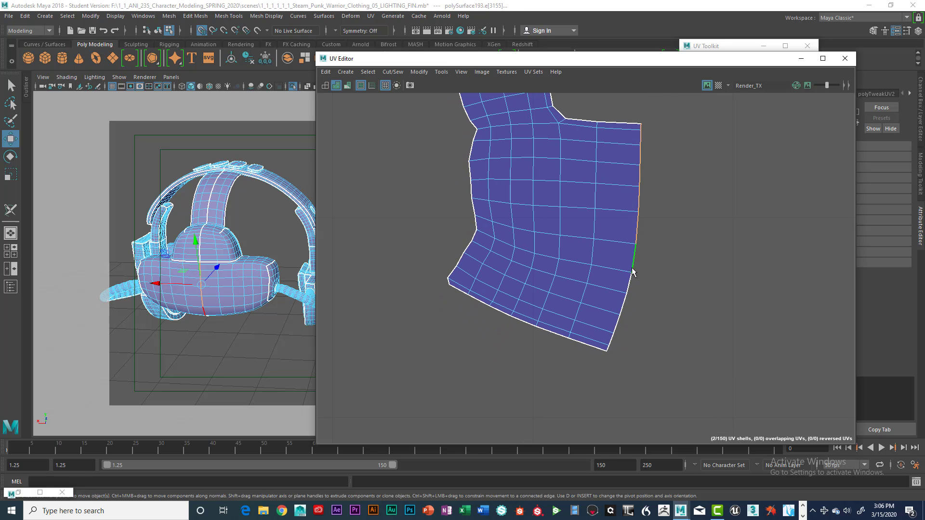
pyautogui.keyDown('shift'); pyautogui.click(630, 281); pyautogui.keyUp('shift')
pyautogui.keyDown('shift'); pyautogui.click(624, 301); pyautogui.keyUp('shift')
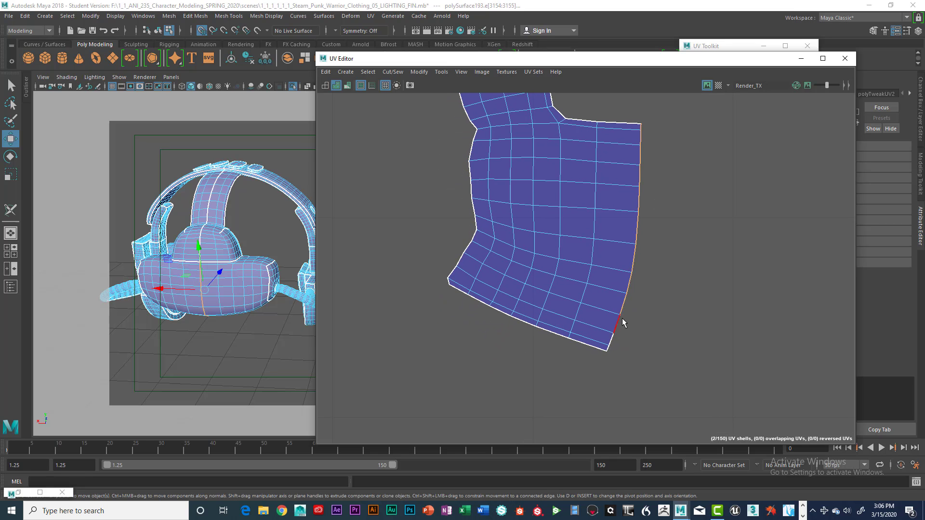
pyautogui.keyDown('shift'); pyautogui.click(611, 341); pyautogui.keyUp('shift')
# Try to sew the two separated visor shells together along the selected centre-seam edges
pyautogui.keyDown('alt'); pyautogui.moveTo(595, 221); pyautogui.dragTo(580, 217, button='right'); pyautogui.keyUp('alt')
pyautogui.keyDown('alt'); pyautogui.moveTo(556, 210); pyautogui.dragTo(655, 267, button='middle'); pyautogui.keyUp('alt')
pyautogui.keyDown('alt'); pyautogui.moveTo(636, 260); pyautogui.dragTo(623, 256, button='right'); pyautogui.keyUp('alt')
pyautogui.keyDown('alt'); pyautogui.moveTo(622, 259); pyautogui.dragTo(587, 269, button='middle'); pyautogui.keyUp('alt')
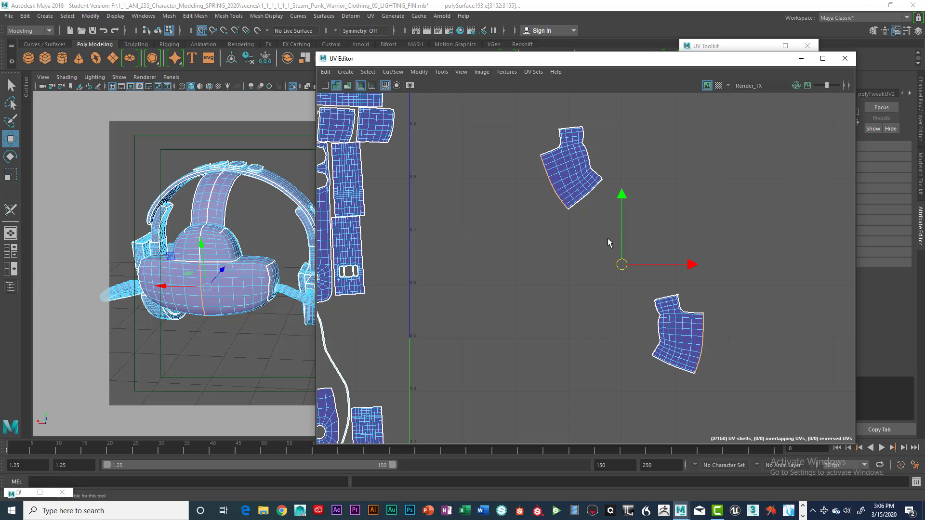
pyautogui.moveTo(656, 63); pyautogui.dragTo(473, 51)
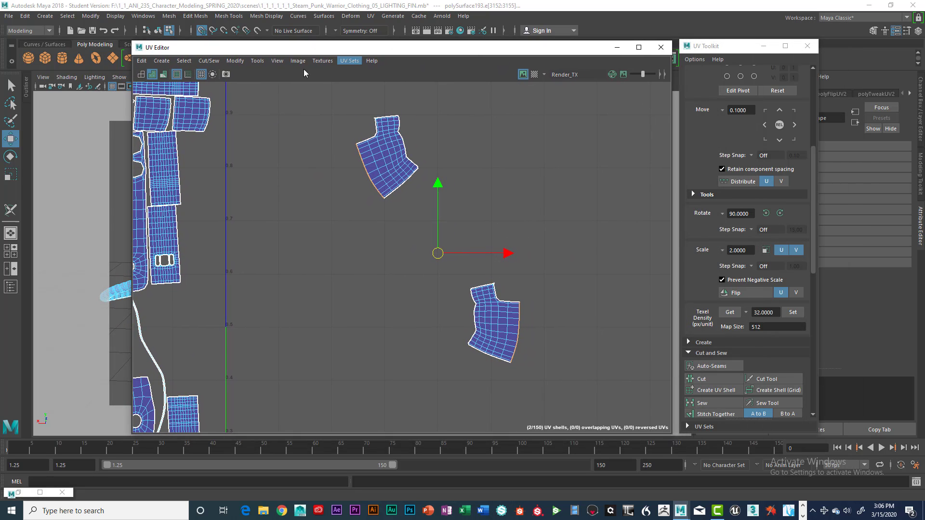
pyautogui.click(219, 63)
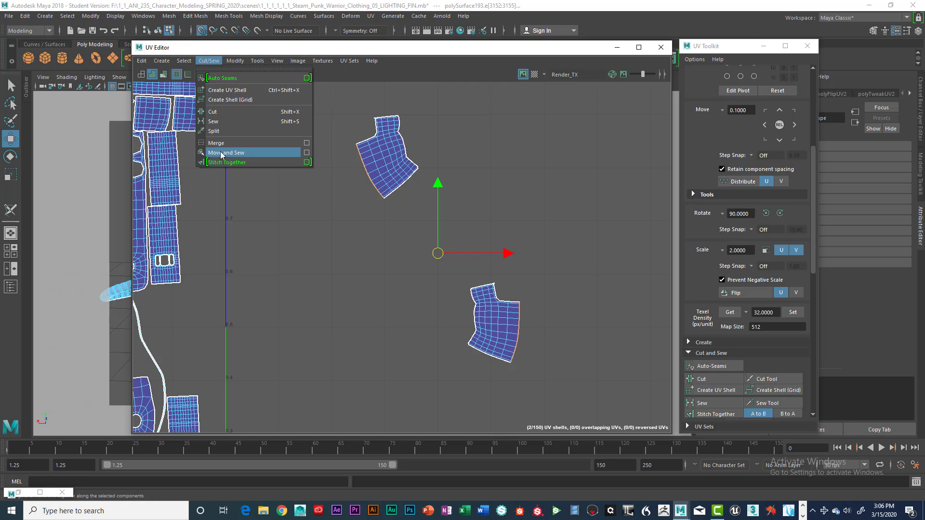
pyautogui.moveTo(235, 60)
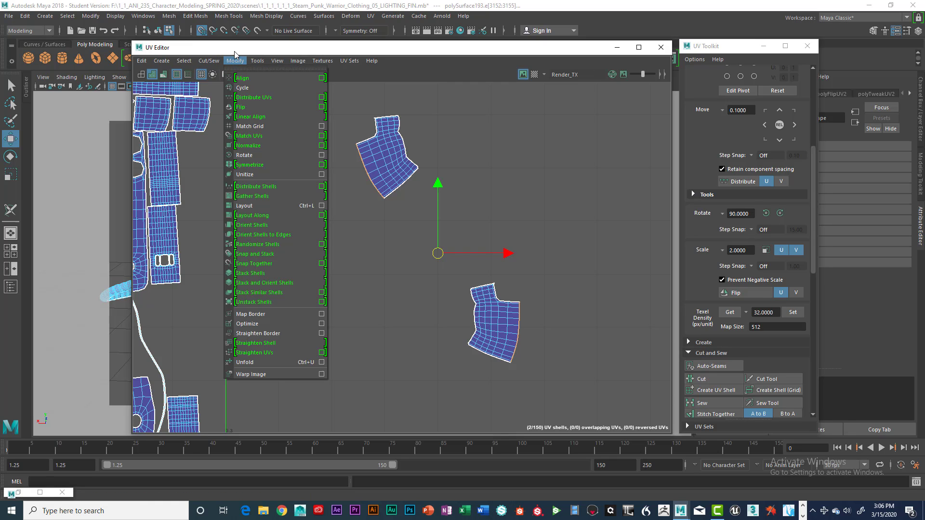
pyautogui.click(210, 50)
pyautogui.scroll(-5, 695, 152)
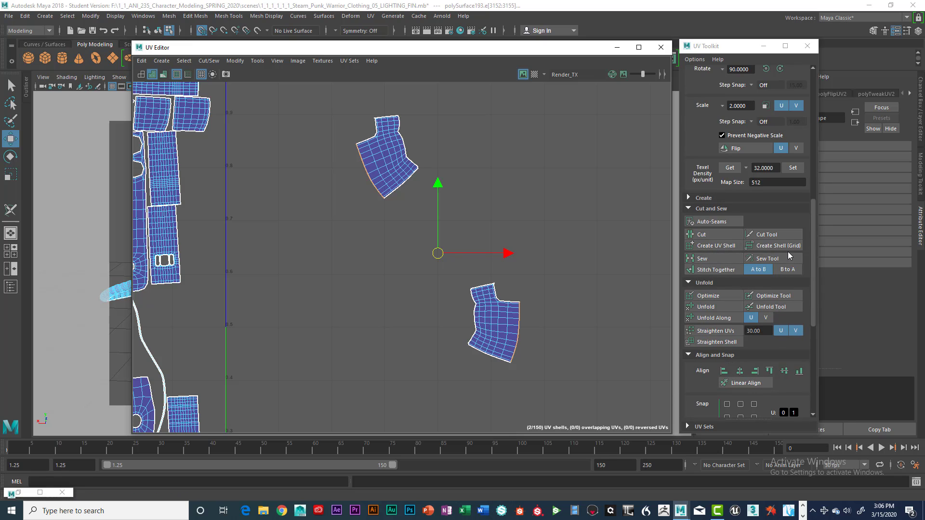
pyautogui.click(706, 260)
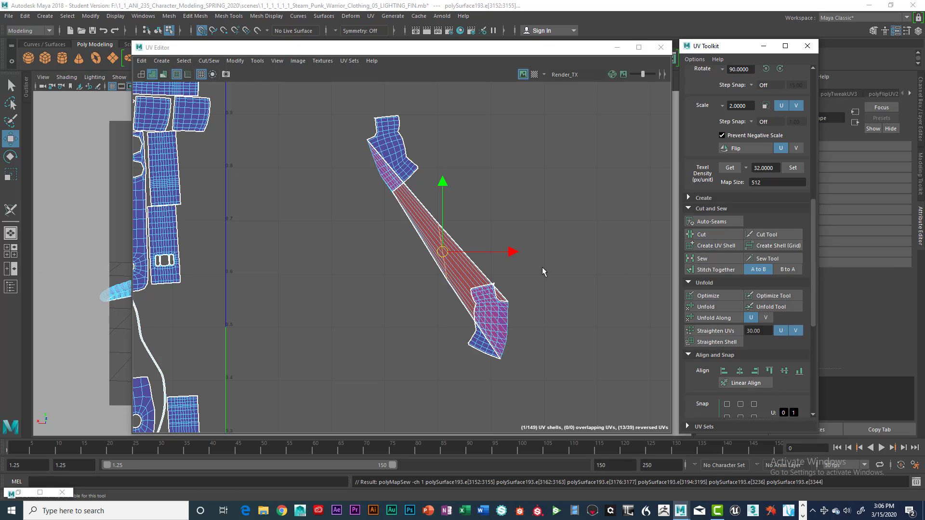
# Undo the sew between the two visor shells
pyautogui.click(557, 245)
pyautogui.hotkey('ctrl', 'z')
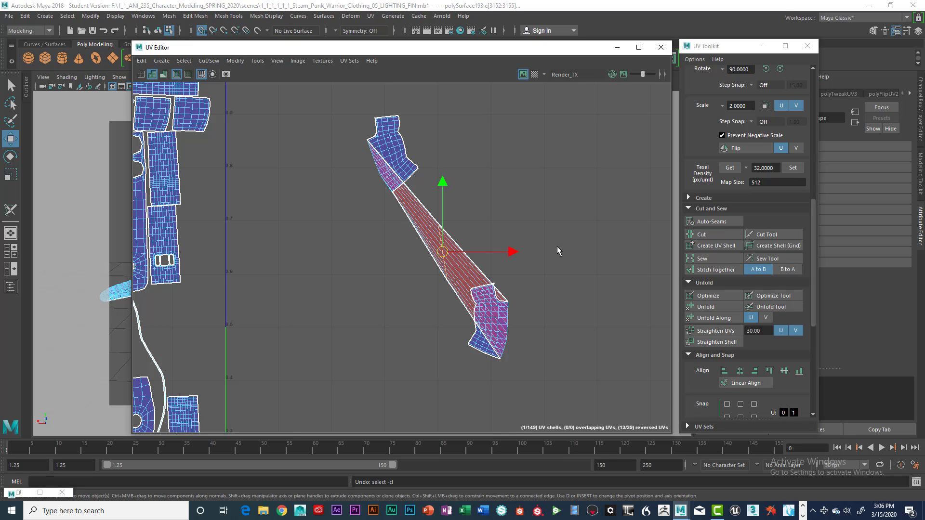
pyautogui.hotkey('ctrl', 'z')
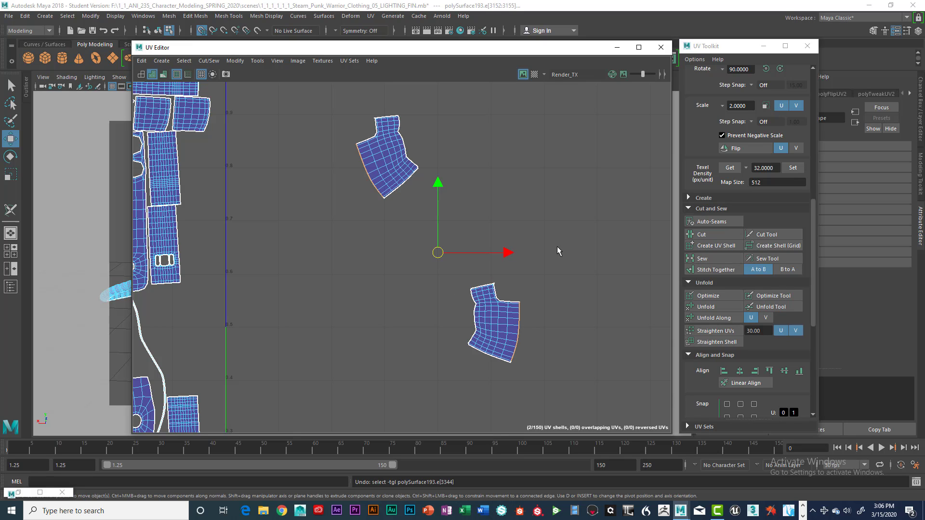
# Select the lower visor shell as a UV shell and move it up beside the seam side of the other visor shell
pyautogui.click(492, 326)
pyautogui.rightClick(487, 309)
pyautogui.click(449, 295)
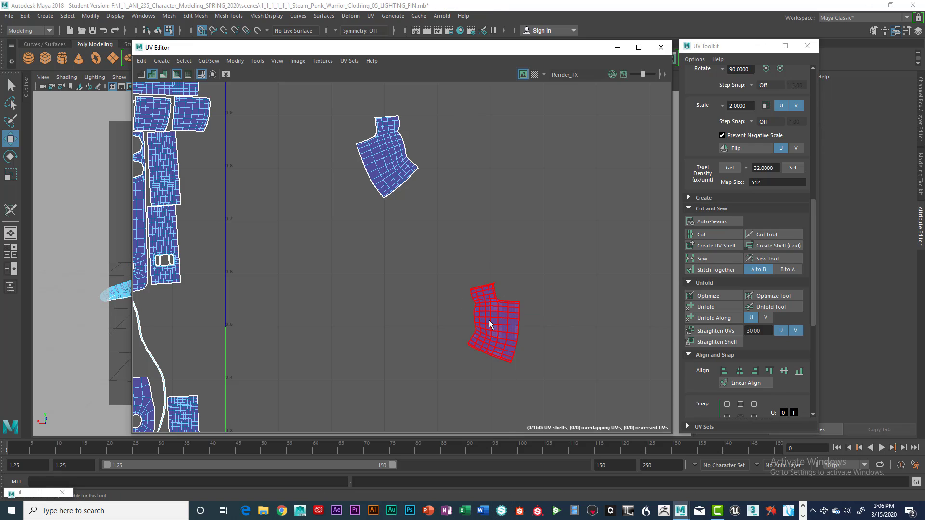
pyautogui.click(490, 324)
pyautogui.moveTo(491, 324); pyautogui.dragTo(317, 160)
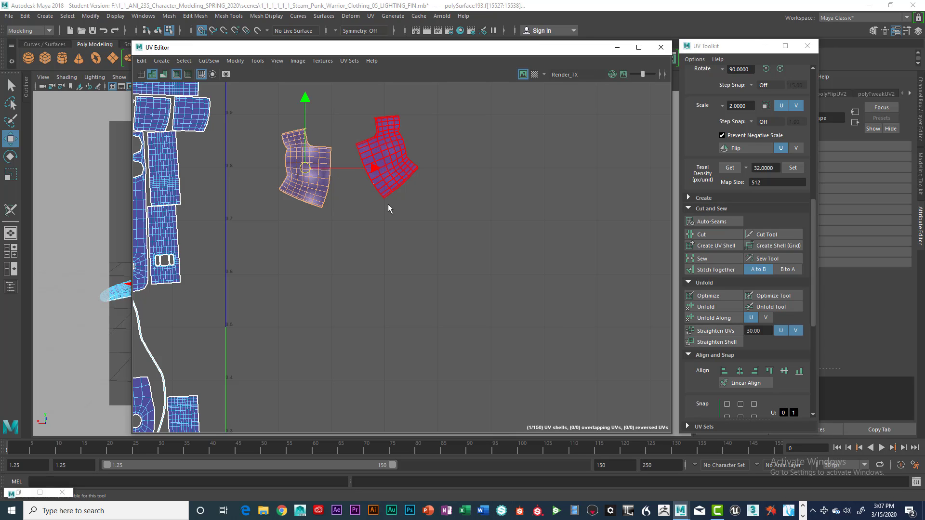
# Shift the selected visor shell in positive U, closing most of the gap between the two shells without overlapping them
pyautogui.scroll(-1, 389, 205)
pyautogui.keyDown('alt'); pyautogui.moveTo(392, 210); pyautogui.dragTo(481, 270, button='middle'); pyautogui.keyUp('alt')
pyautogui.scroll(2, 481, 270)
pyautogui.scroll(2, 423, 265)
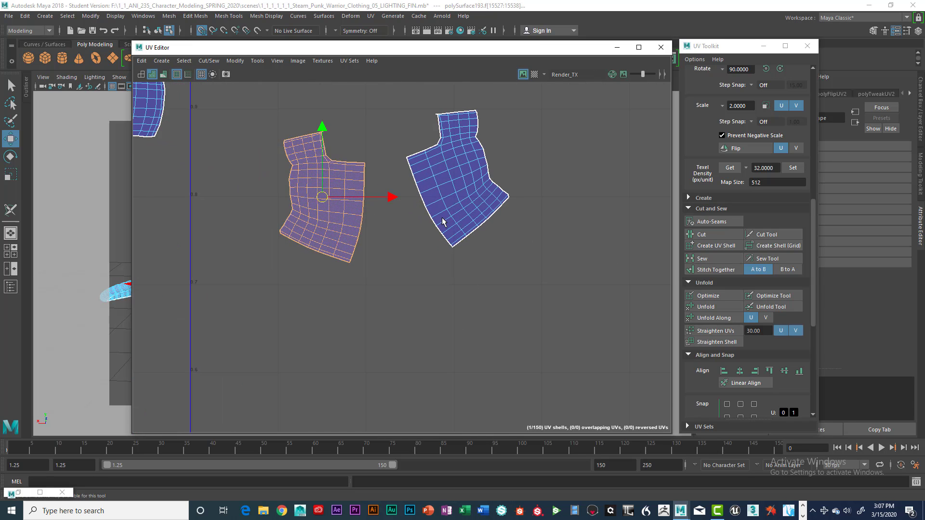
pyautogui.keyDown('alt'); pyautogui.moveTo(441, 220); pyautogui.dragTo(482, 244, button='middle'); pyautogui.keyUp('alt')
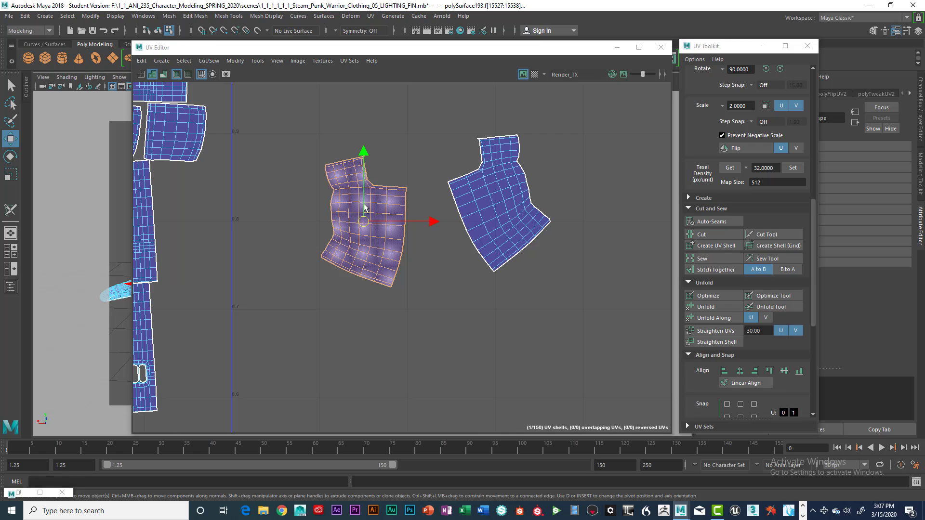
pyautogui.moveTo(364, 221); pyautogui.dragTo(397, 217)
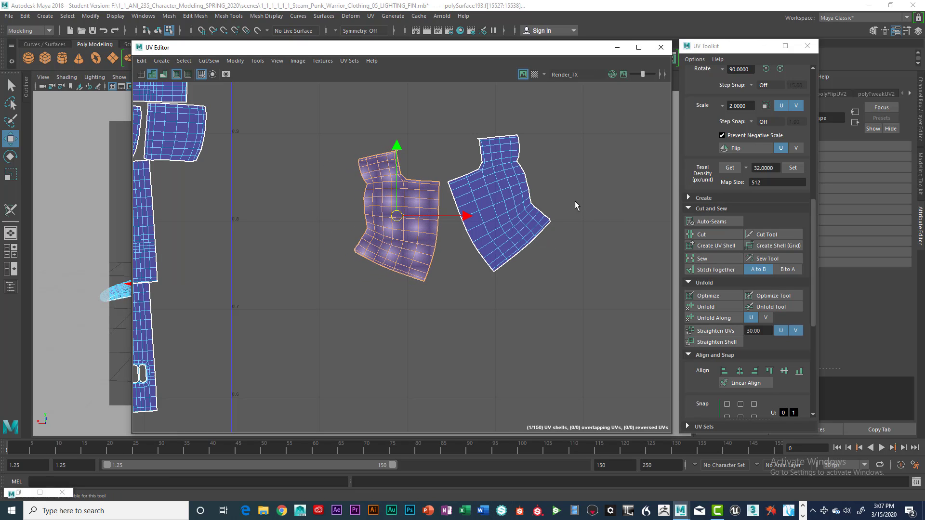
# Apply Orient Shells to each of the two visor shells in turn
pyautogui.scroll(-5, 777, 314)
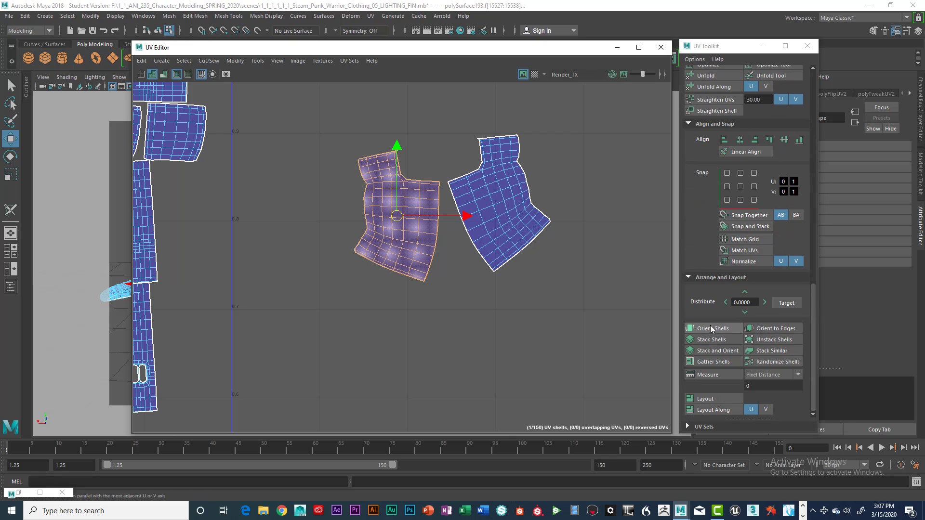
pyautogui.click(709, 328)
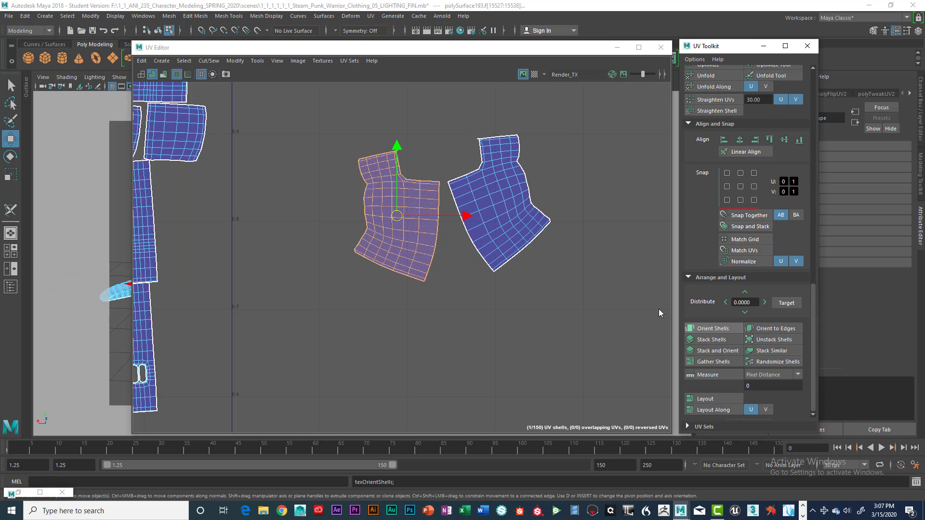
pyautogui.click(501, 212)
pyautogui.click(694, 330)
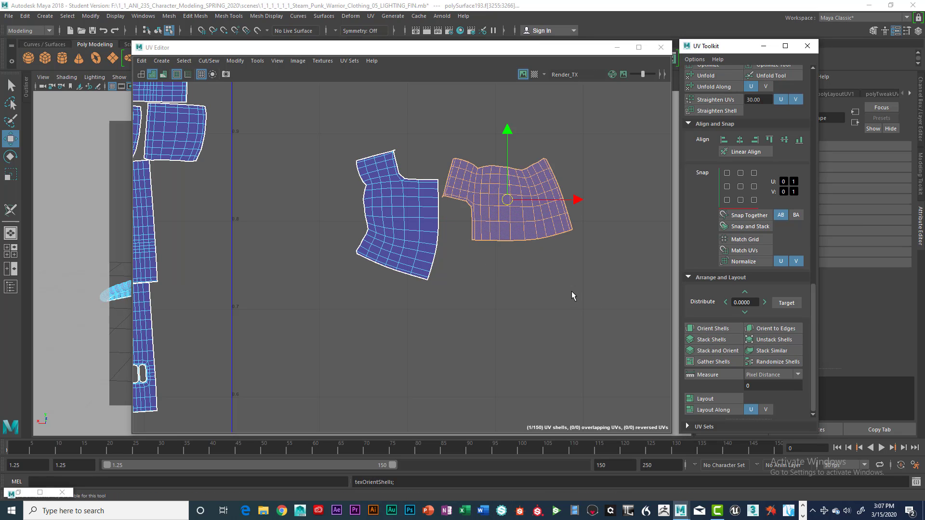
# Rotate the sideways visor shell clockwise until its centre seam faces the other shell's seam, and slightly rotate that other shell counterclockwise
pyautogui.click(410, 215)
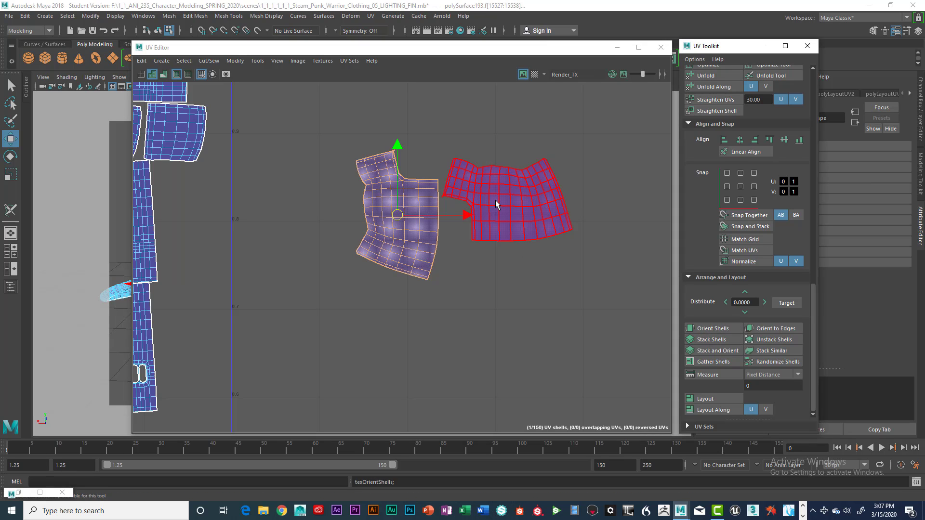
pyautogui.click(524, 203)
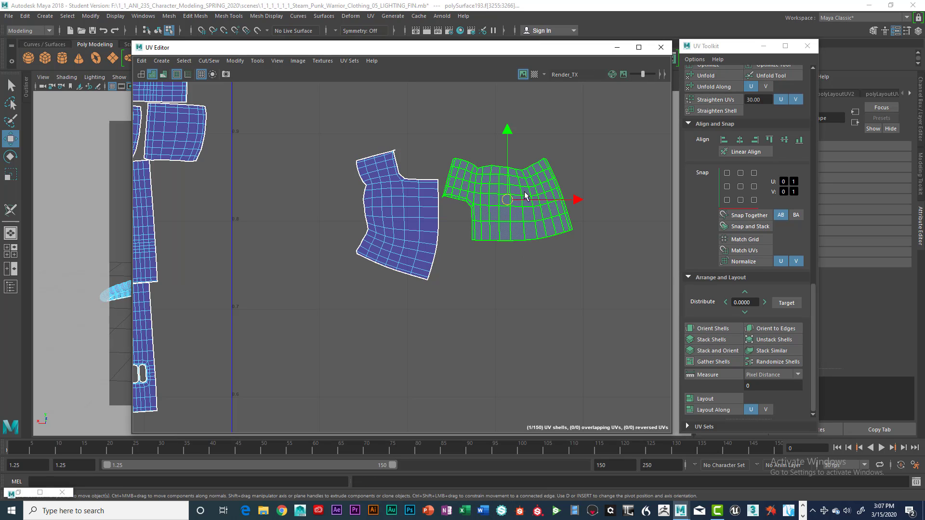
pyautogui.press('e')
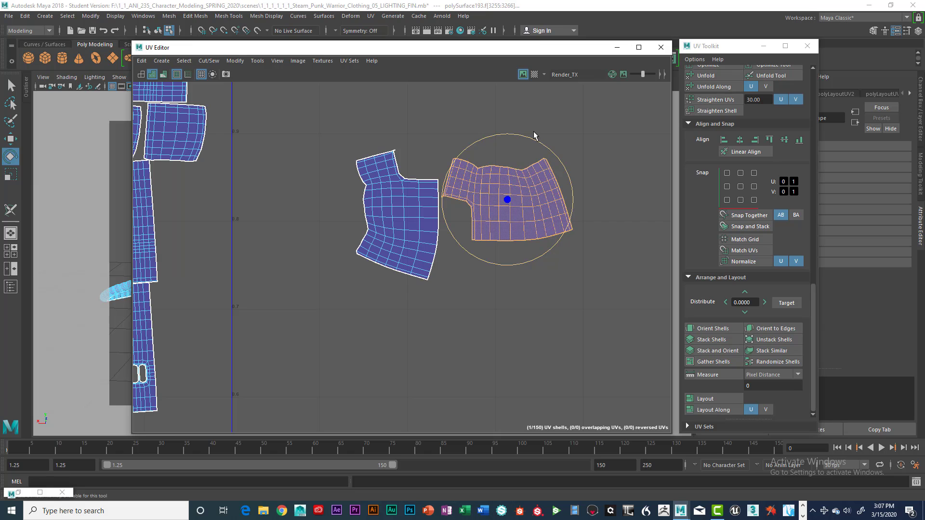
pyautogui.moveTo(530, 141); pyautogui.dragTo(564, 234)
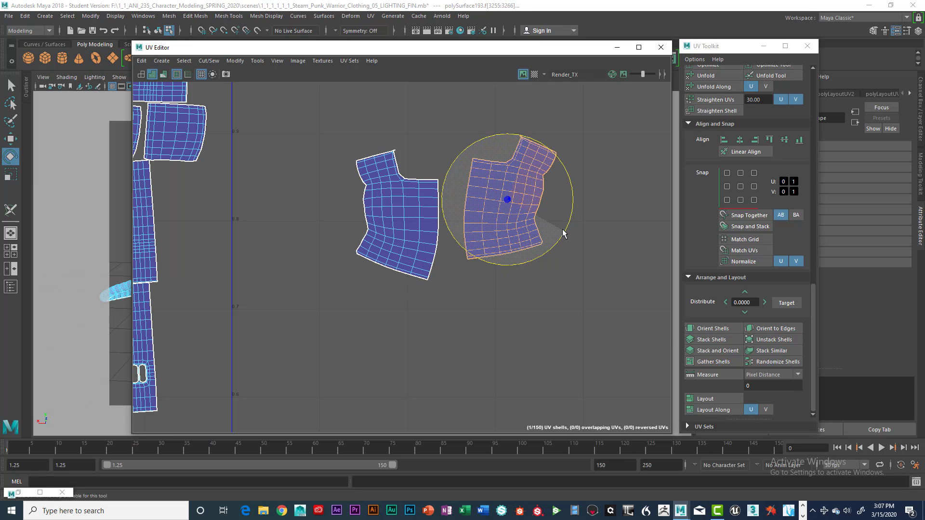
pyautogui.click(424, 219)
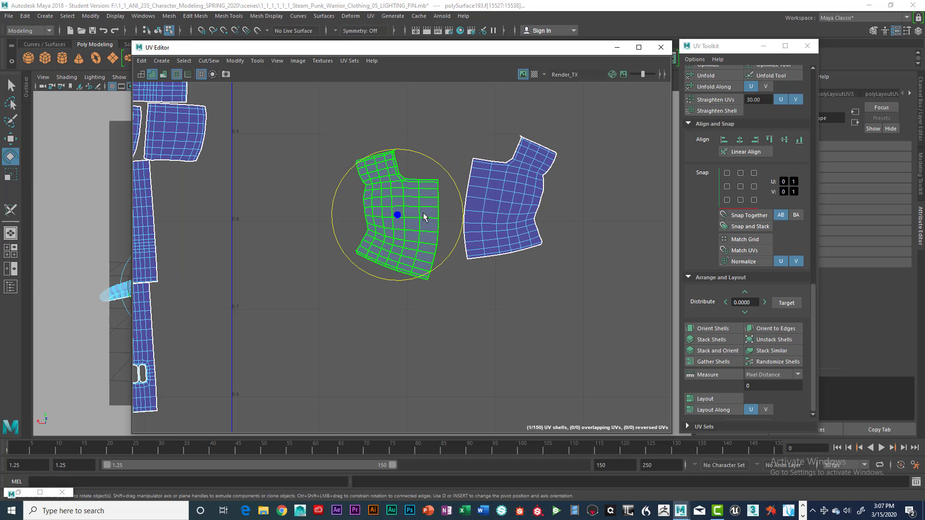
pyautogui.moveTo(442, 177)
pyautogui.mouseDown()
pyautogui.moveTo(450, 180)
pyautogui.moveTo(444, 170)
pyautogui.mouseUp()
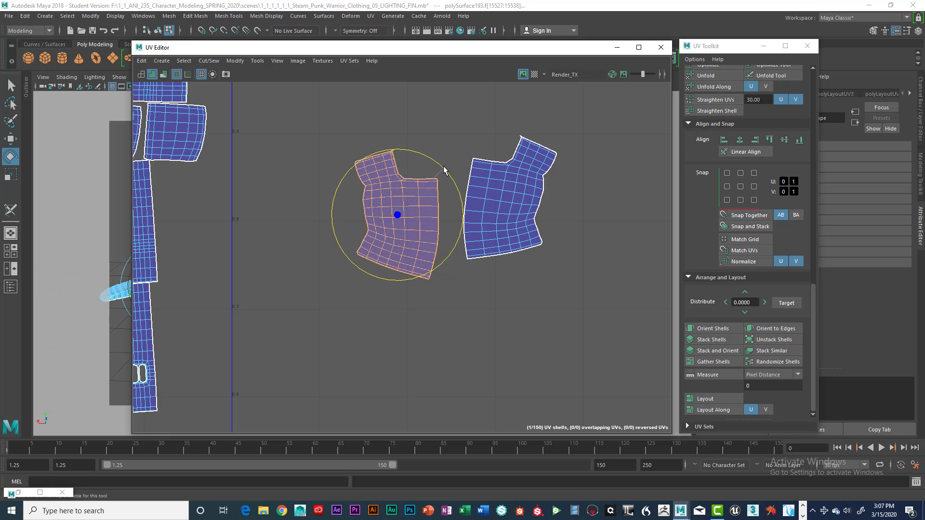
# Move the rotated visor shell up level with its counterpart, and select all the centre-seam edges facing each other between the two shells
pyautogui.press('w')
pyautogui.moveTo(403, 216); pyautogui.dragTo(415, 200)
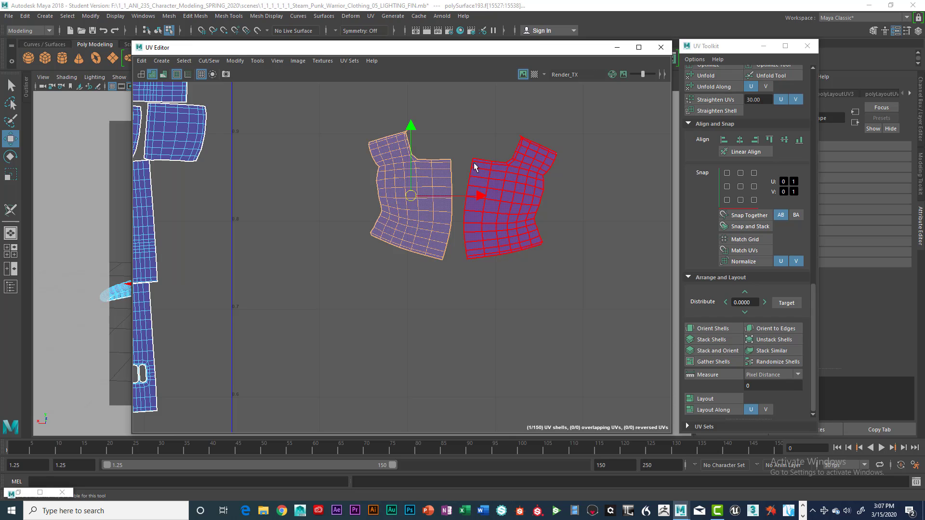
pyautogui.scroll(4, 475, 167)
pyautogui.rightClick(469, 147)
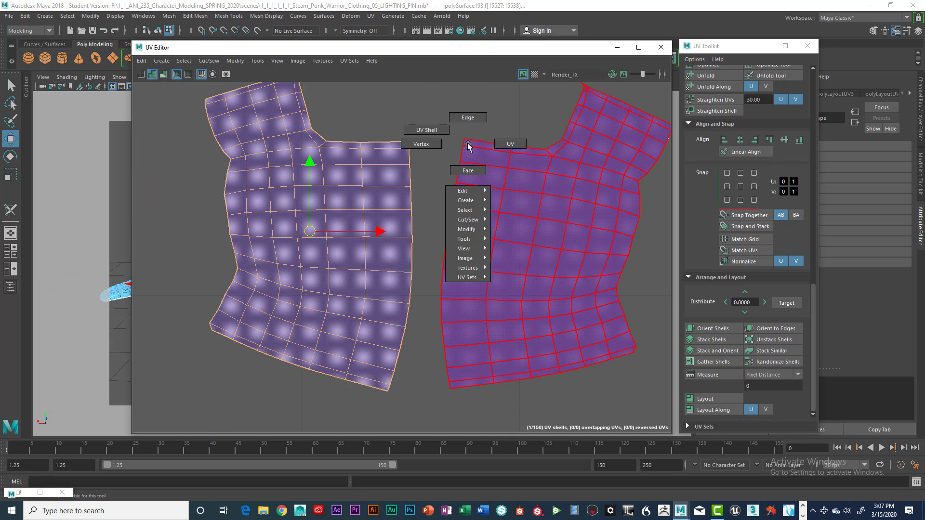
pyautogui.click(463, 118)
pyautogui.click(462, 146)
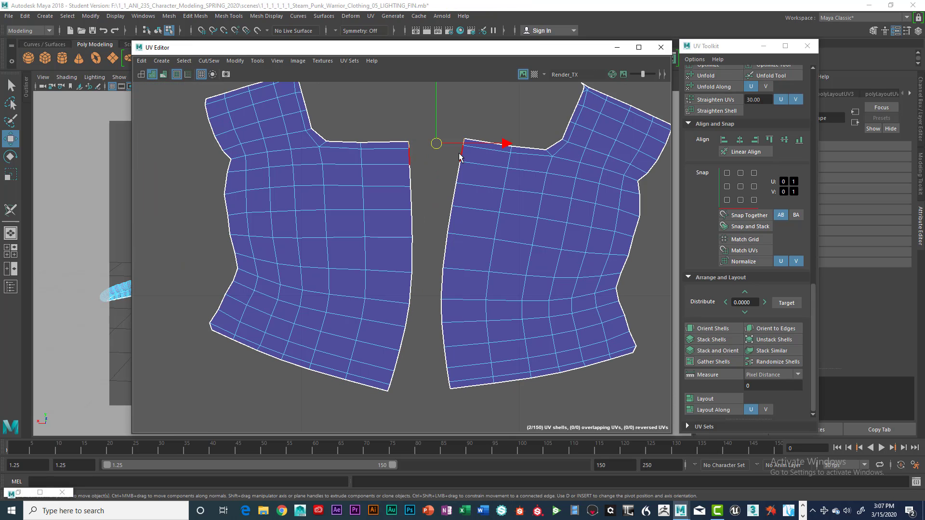
pyautogui.click(448, 214)
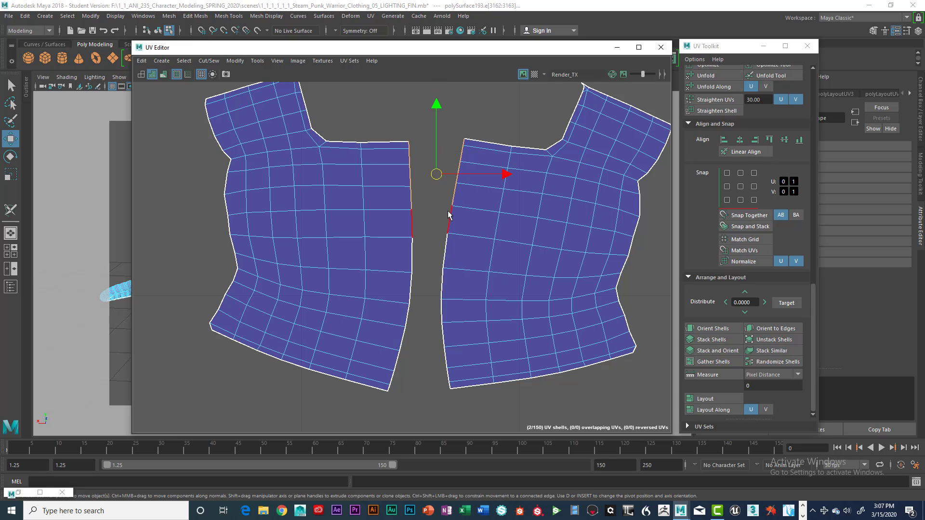
pyautogui.keyDown('shift'); pyautogui.click(445, 293); pyautogui.keyUp('shift')
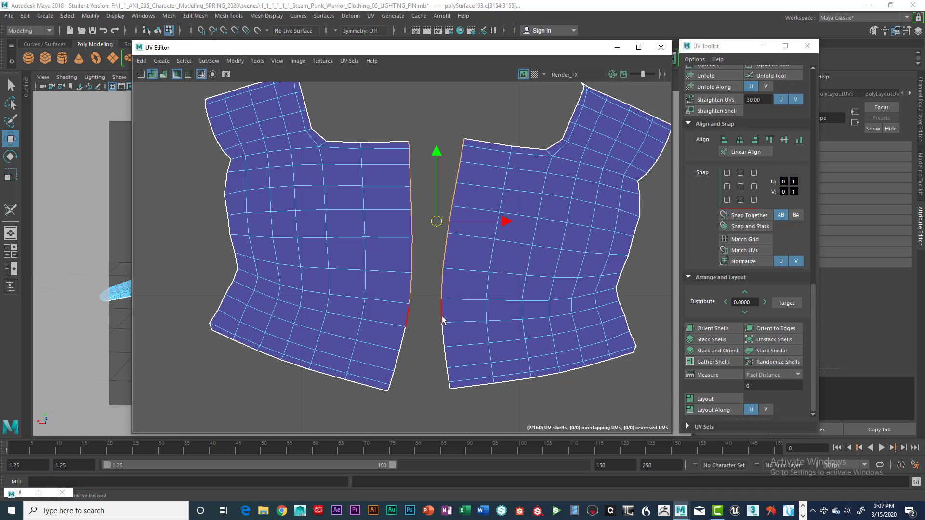
pyautogui.keyDown('shift'); pyautogui.click(445, 361); pyautogui.keyUp('shift')
pyautogui.keyDown('shift'); pyautogui.click(449, 381); pyautogui.keyUp('shift')
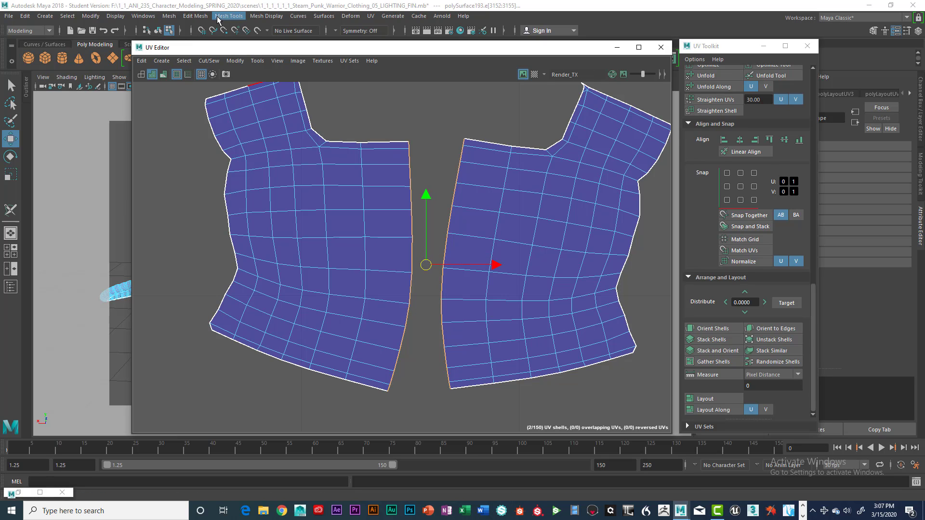
# Join the two visor shells along the selected centre seam with Move and Sew
pyautogui.click(214, 61)
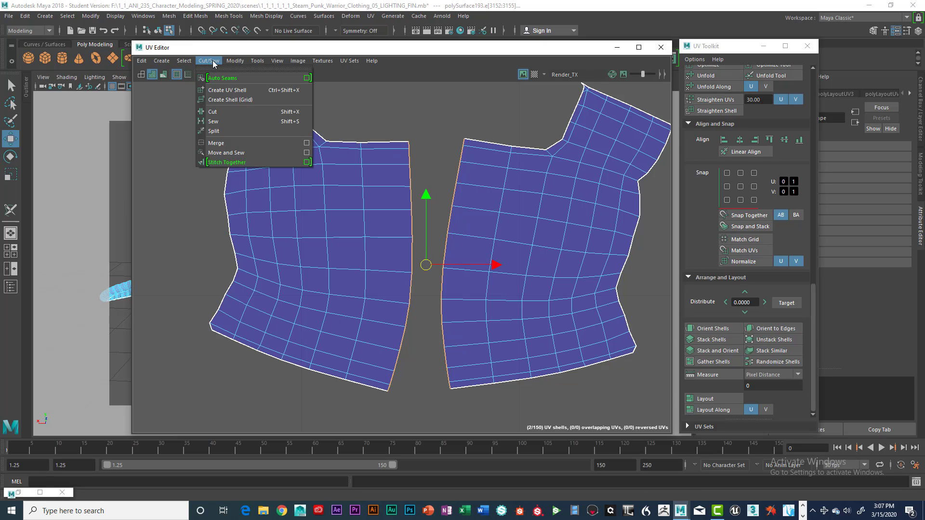
pyautogui.click(229, 153)
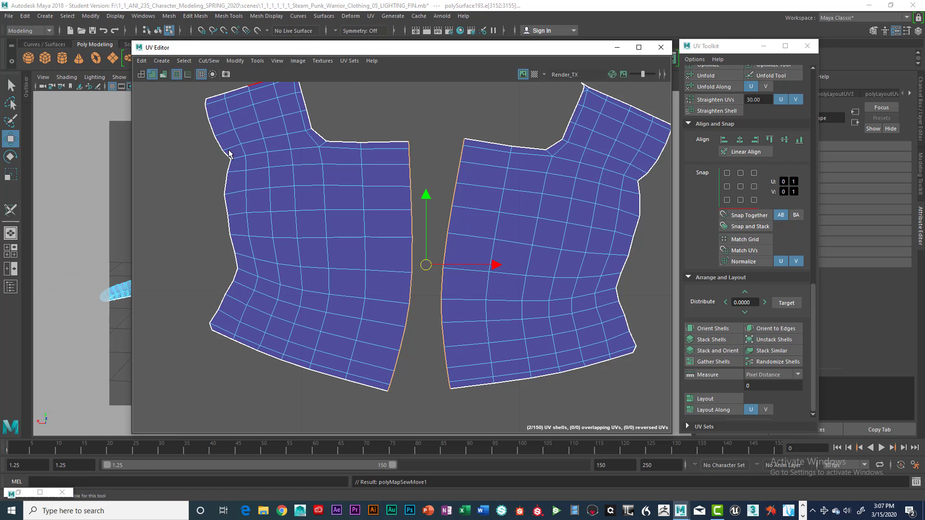
pyautogui.scroll(-5, 384, 176)
pyautogui.scroll(-2, 404, 187)
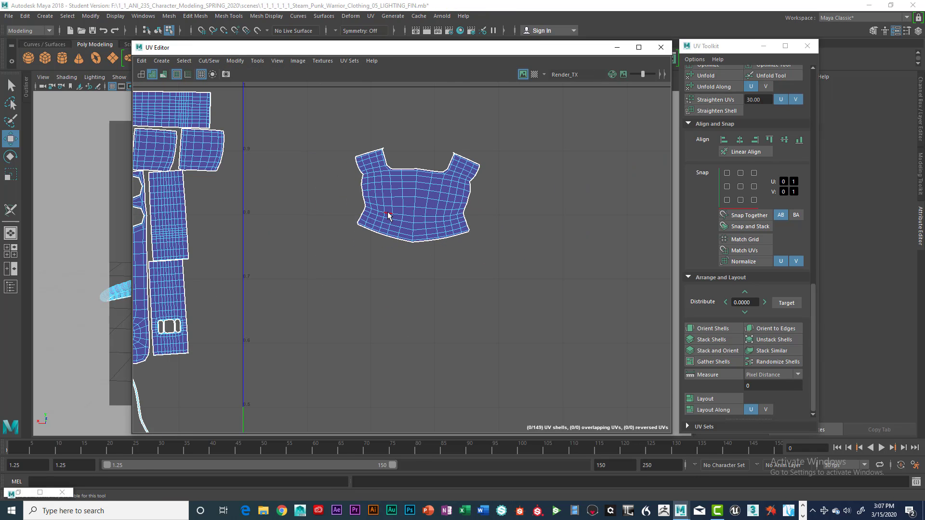
pyautogui.keyDown('alt'); pyautogui.moveTo(307, 193); pyautogui.dragTo(340, 189, button='middle'); pyautogui.keyUp('alt')
# Move the UV Editor window clear of the 3D view and bring the headset's dome into close view
pyautogui.moveTo(337, 47); pyautogui.dragTo(560, 39)
pyautogui.scroll(3, 252, 257)
pyautogui.scroll(-4, 253, 257)
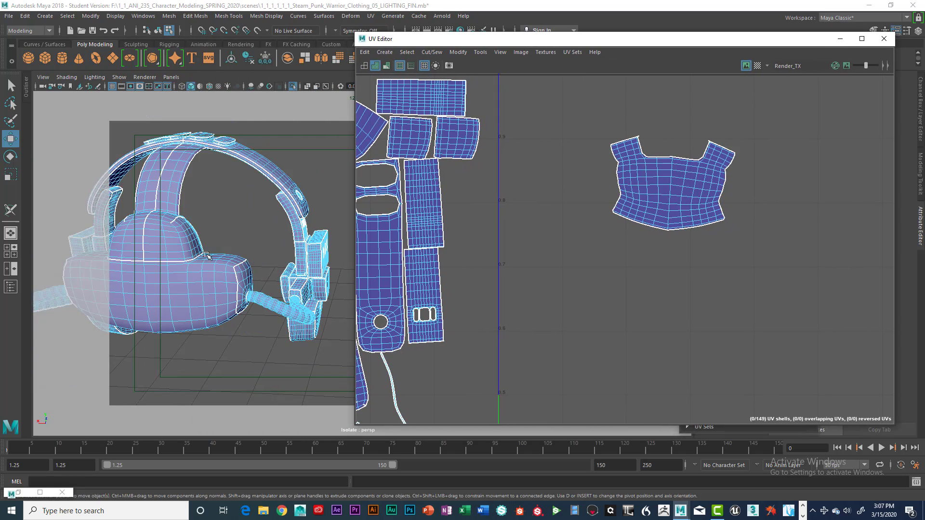
pyautogui.keyDown('alt'); pyautogui.moveTo(206, 254); pyautogui.dragTo(204, 218); pyautogui.keyUp('alt')
pyautogui.scroll(5, 204, 212)
pyautogui.keyDown('alt'); pyautogui.moveTo(204, 207); pyautogui.dragTo(315, 256, button='middle'); pyautogui.keyUp('alt')
# Switch to UV shell selection and select each half of the headset's dome in turn to locate its shell in the packed tile
pyautogui.click(238, 236)
pyautogui.rightClick(217, 213)
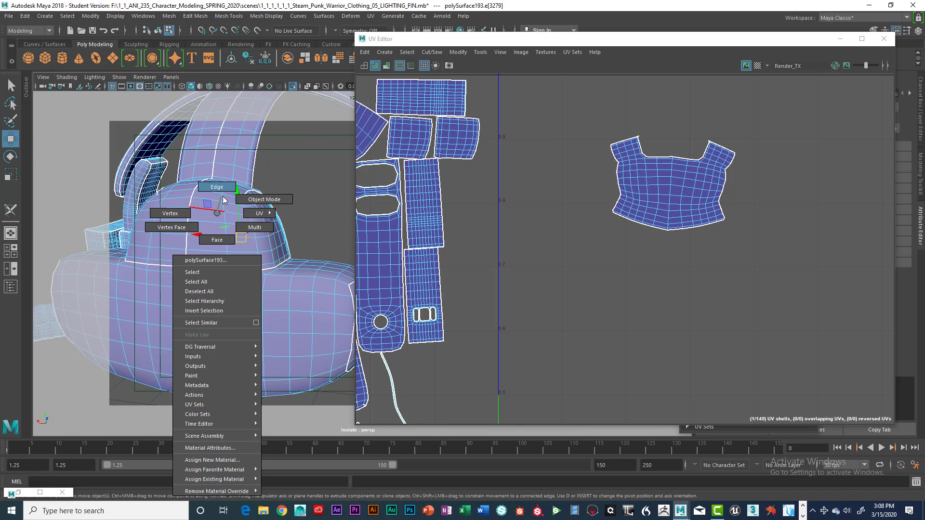
pyautogui.moveTo(223, 200); pyautogui.dragTo(263, 199, button='right')
pyautogui.moveTo(411, 134); pyautogui.dragTo(370, 120, button='right')
pyautogui.click(423, 218)
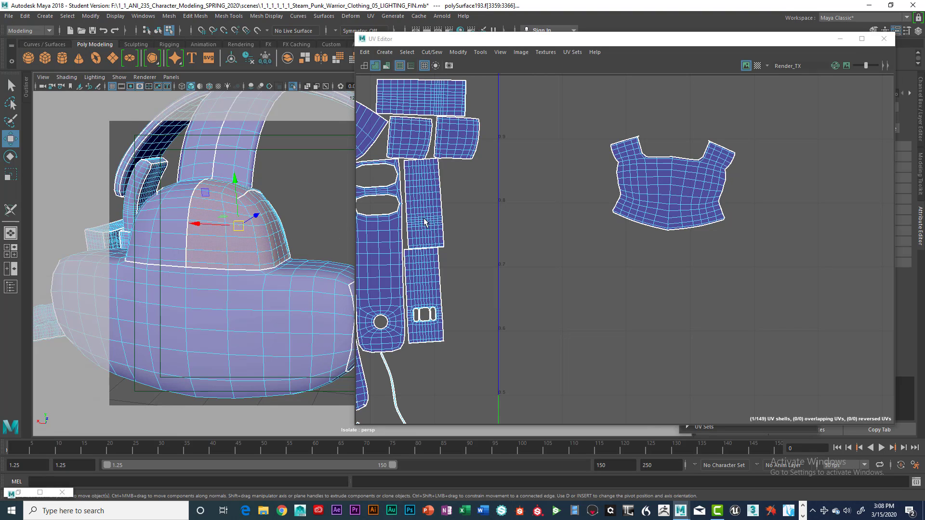
pyautogui.scroll(-6, 465, 207)
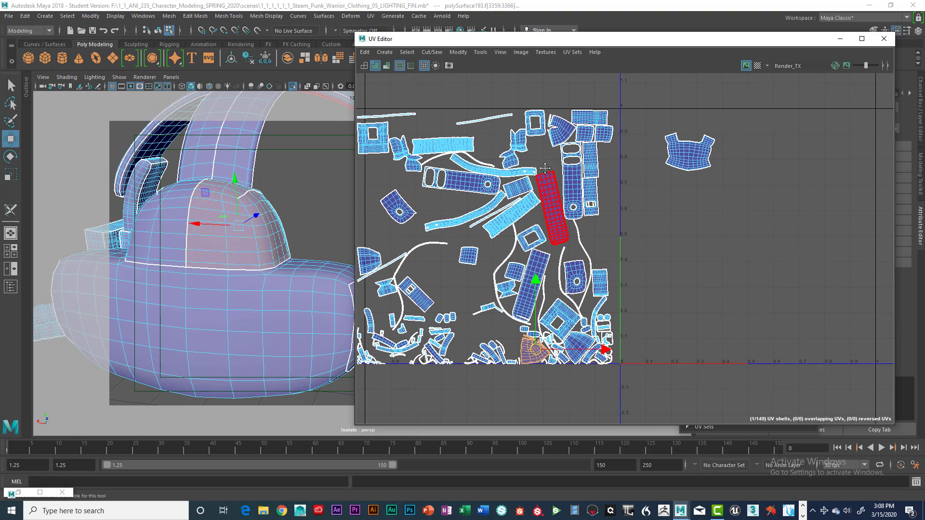
pyautogui.keyDown('alt'); pyautogui.moveTo(545, 168); pyautogui.dragTo(545, 162, button='middle'); pyautogui.keyUp('alt')
pyautogui.keyDown('alt'); pyautogui.moveTo(453, 201); pyautogui.dragTo(509, 180, button='middle'); pyautogui.keyUp('alt')
pyautogui.click(153, 237)
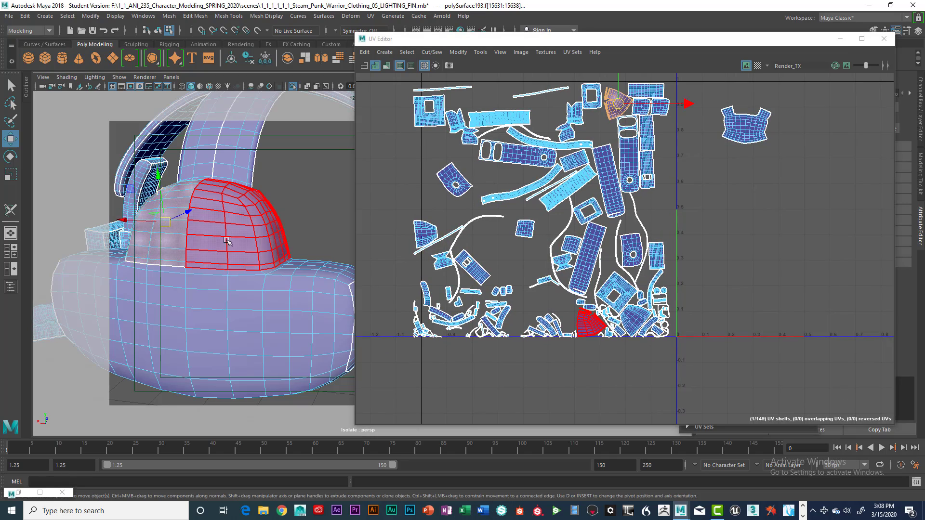
# Move both dome-half UV shells out of the packed tile, placing them side by side below the sewn visor shell
pyautogui.moveTo(245, 230)
pyautogui.keyDown('alt'); pyautogui.mouseDown()
pyautogui.moveTo(279, 230)
pyautogui.moveTo(244, 216)
pyautogui.moveTo(260, 218)
pyautogui.moveTo(224, 221)
pyautogui.moveTo(245, 222)
pyautogui.mouseUp(); pyautogui.keyUp('alt')
pyautogui.click(223, 222)
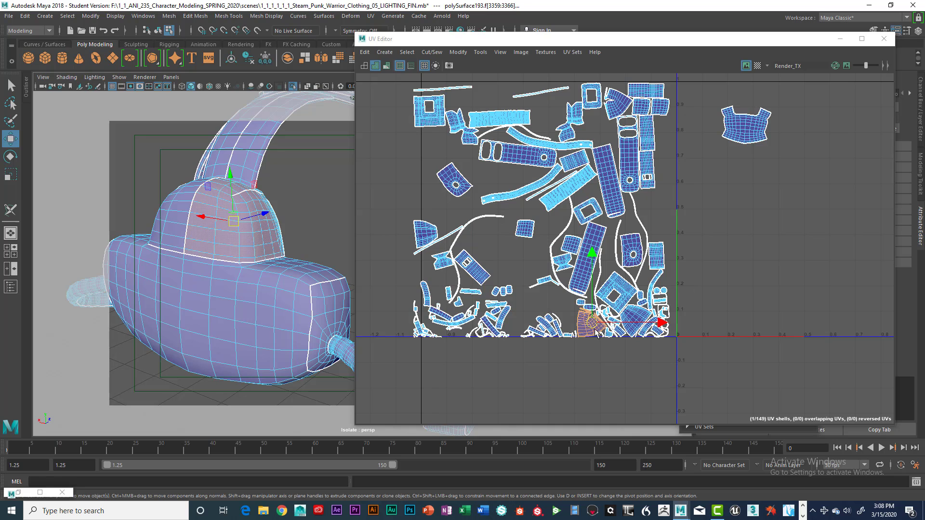
pyautogui.moveTo(597, 332); pyautogui.dragTo(784, 200)
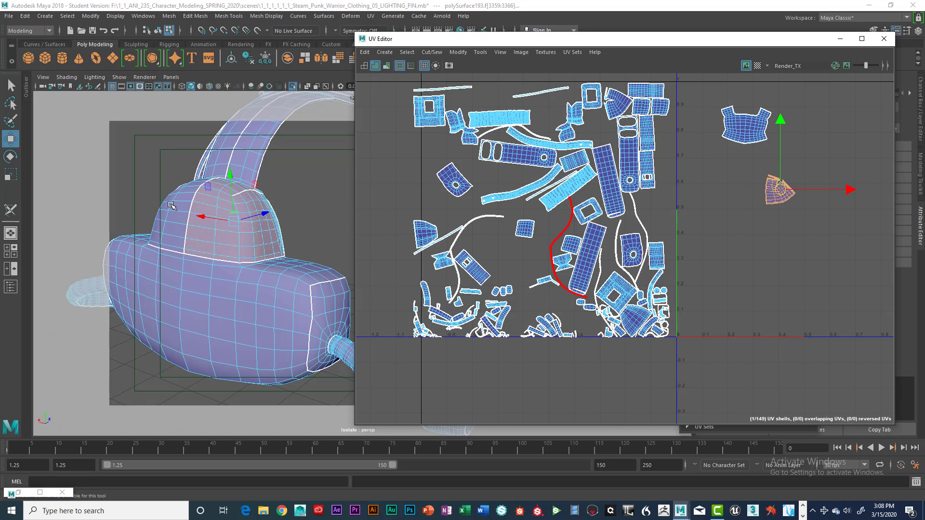
pyautogui.click(171, 206)
pyautogui.moveTo(619, 104); pyautogui.dragTo(724, 201)
pyautogui.scroll(5, 745, 205)
pyautogui.keyDown('alt'); pyautogui.moveTo(732, 235); pyautogui.dragTo(642, 288, button='middle'); pyautogui.keyUp('alt')
pyautogui.scroll(5, 627, 244)
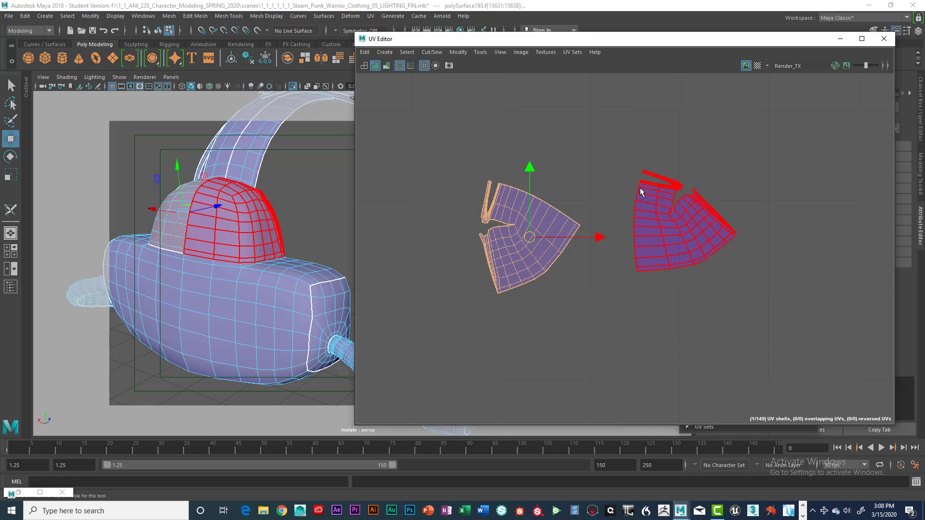
# Select the lowest centre-seam edge of the dome shell with the upright seam to identify the matching edge on the other shell
pyautogui.moveTo(643, 246); pyautogui.dragTo(646, 227, button='right')
pyautogui.scroll(4, 641, 260)
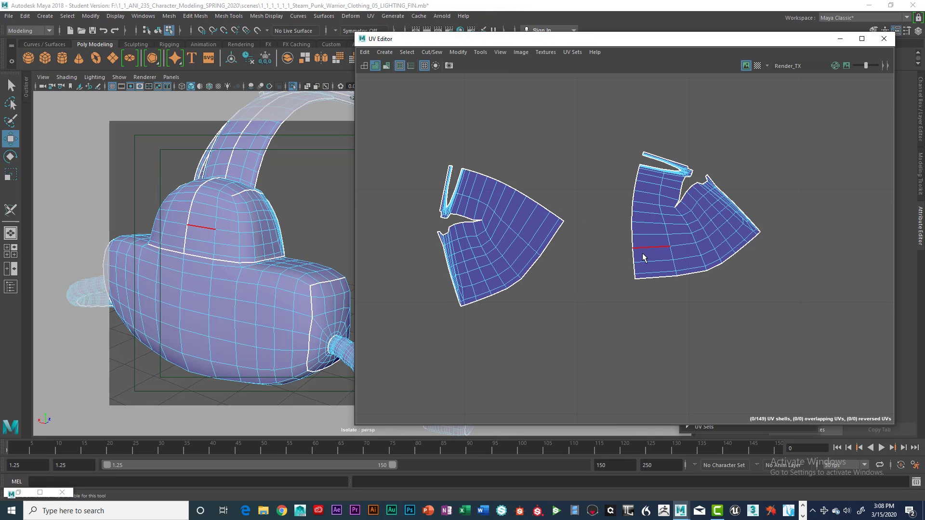
pyautogui.click(633, 283)
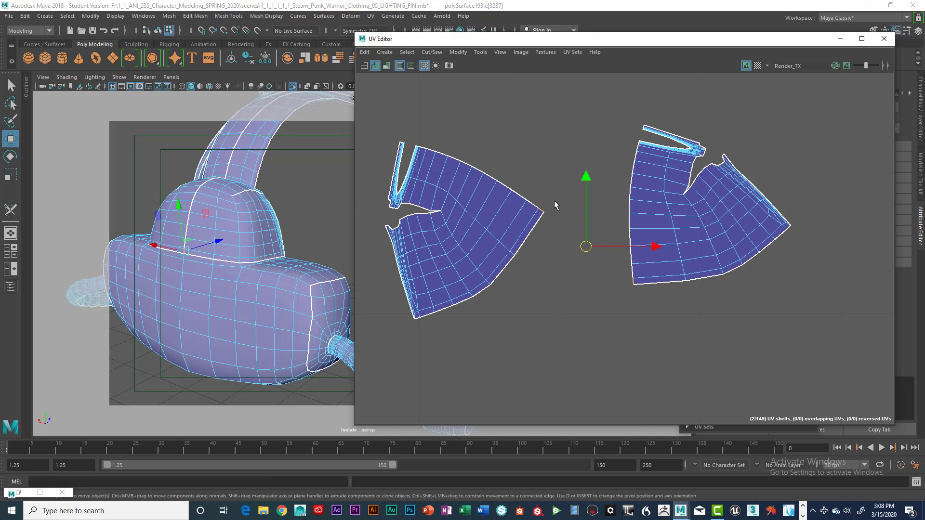
# Rotate the other dome shell clockwise as a UV shell until its centre seam is upright and faces the matching seam
pyautogui.click(499, 208)
pyautogui.moveTo(468, 199); pyautogui.dragTo(433, 188, button='right')
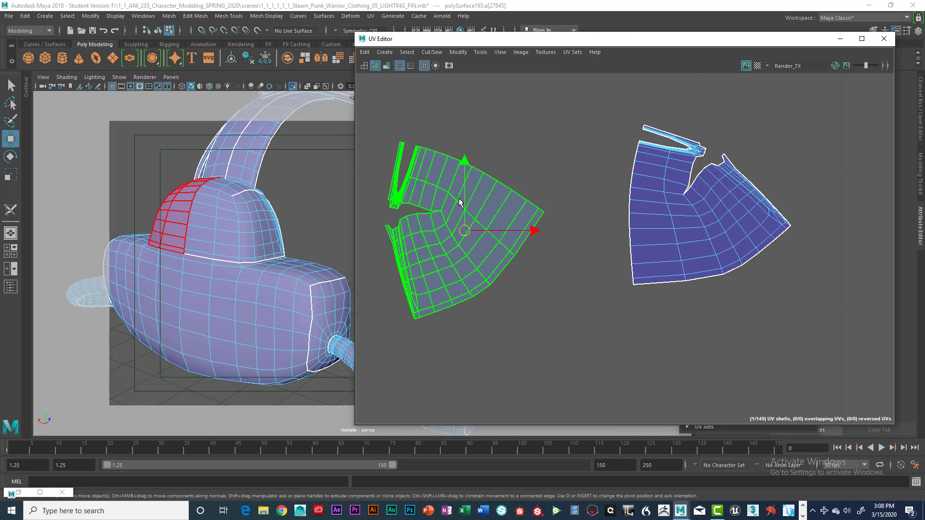
pyautogui.press('e')
pyautogui.moveTo(489, 168)
pyautogui.mouseDown()
pyautogui.moveTo(521, 180)
pyautogui.moveTo(557, 218)
pyautogui.mouseUp()
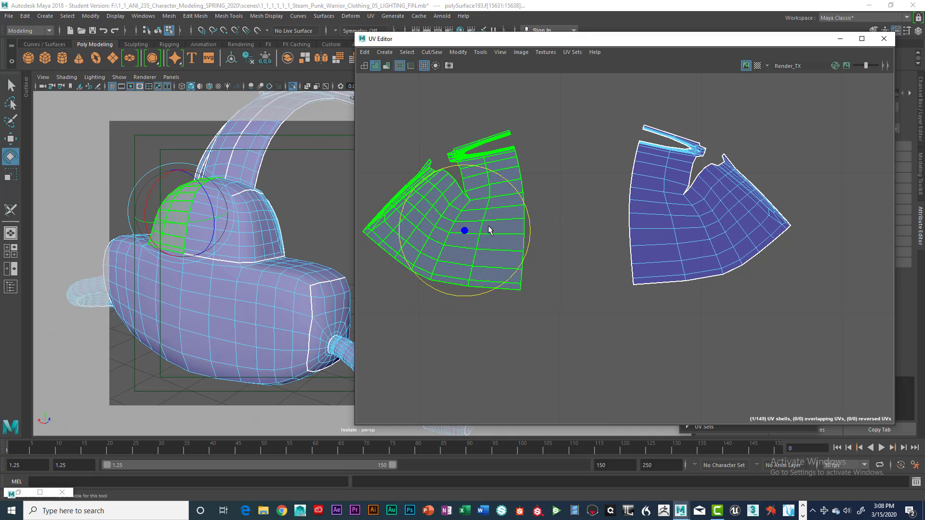
# Move the rotated dome shell toward its counterpart, leaving a narrow gap between the two centre seams
pyautogui.moveTo(487, 221); pyautogui.dragTo(447, 211, button='right')
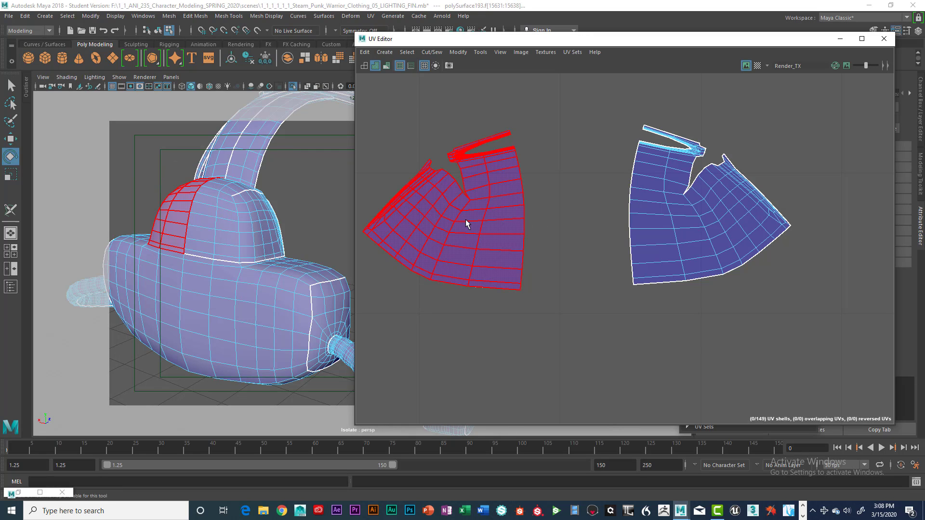
pyautogui.press('w')
pyautogui.click(469, 223)
pyautogui.moveTo(444, 210); pyautogui.dragTo(534, 207)
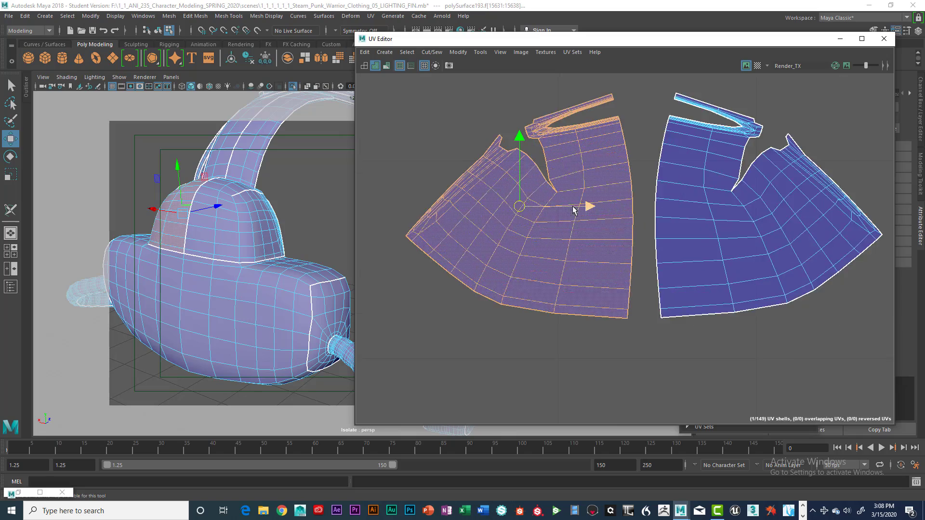
# Switch to edge selection and select the whole border loop of the stationary dome shell from its lowest centre-seam edge
pyautogui.scroll(5, 575, 208)
pyautogui.scroll(4, 622, 229)
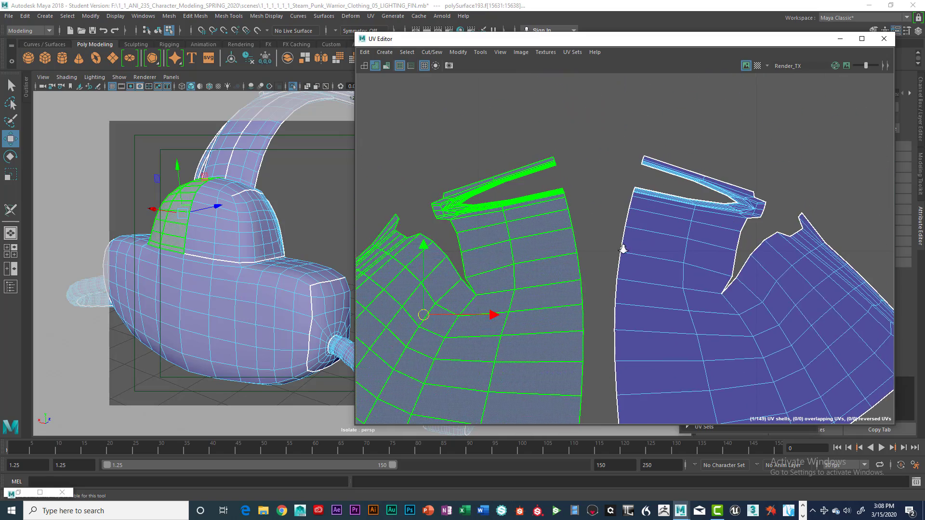
pyautogui.moveTo(672, 235)
pyautogui.keyDown('alt'); pyautogui.mouseDown(button='middle')
pyautogui.moveTo(660, 199)
pyautogui.moveTo(667, 151)
pyautogui.moveTo(656, 228)
pyautogui.mouseUp(button='middle'); pyautogui.keyUp('alt')
pyautogui.rightClick(614, 324)
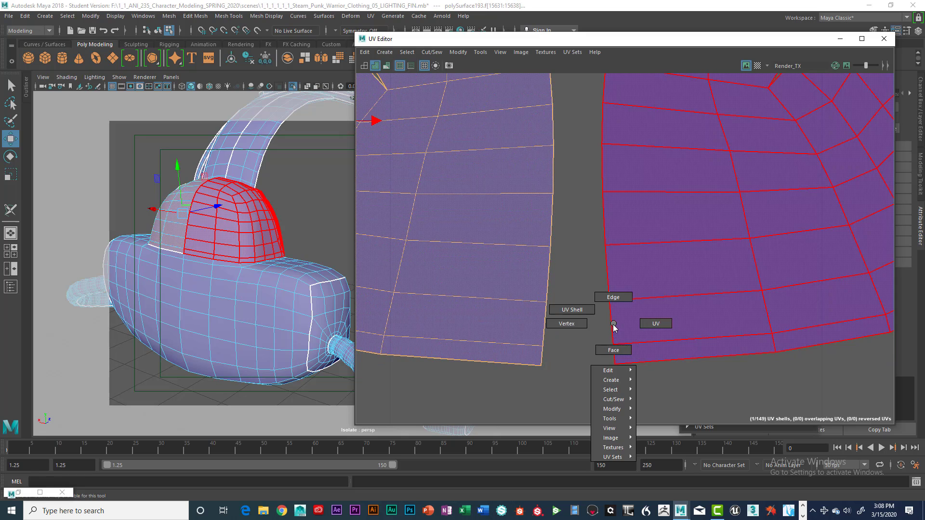
pyautogui.click(613, 297)
pyautogui.click(615, 357)
pyautogui.doubleClick(614, 357)
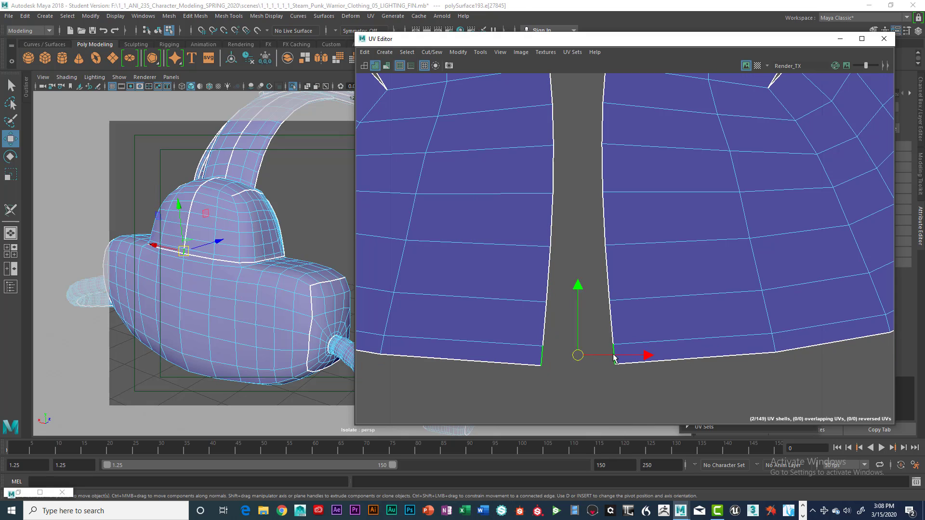
# Deselect the border edges along the top strips, the notch and the outer sides, keeping only the centre seam between the dome shells selected
pyautogui.scroll(-5, 618, 337)
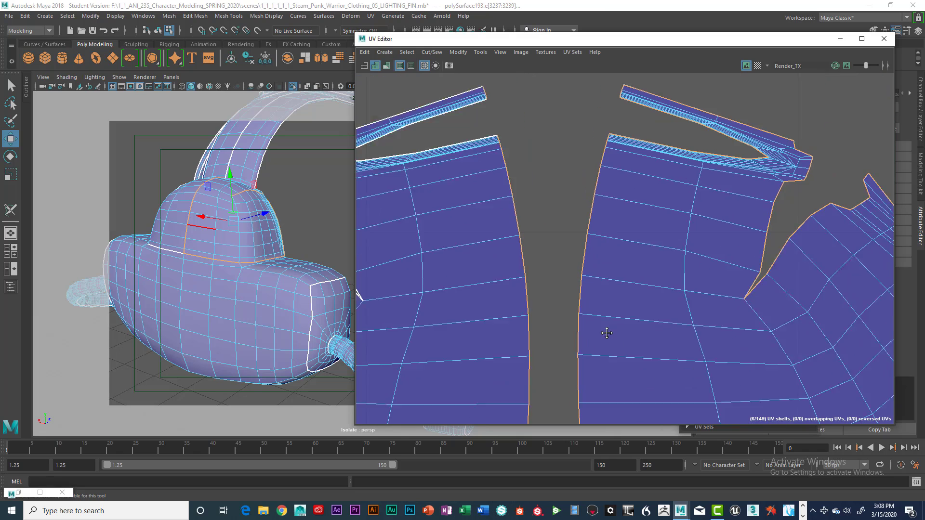
pyautogui.scroll(8, 614, 326)
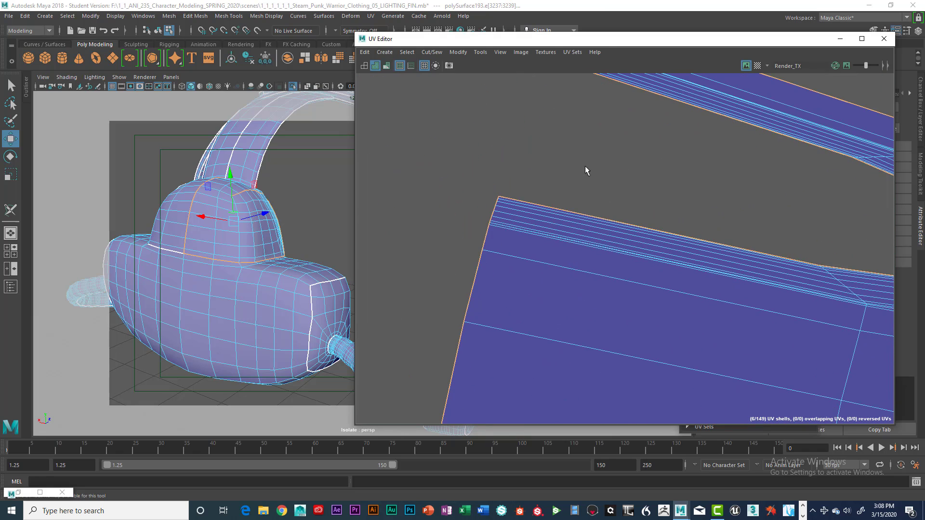
pyautogui.scroll(-2, 687, 253)
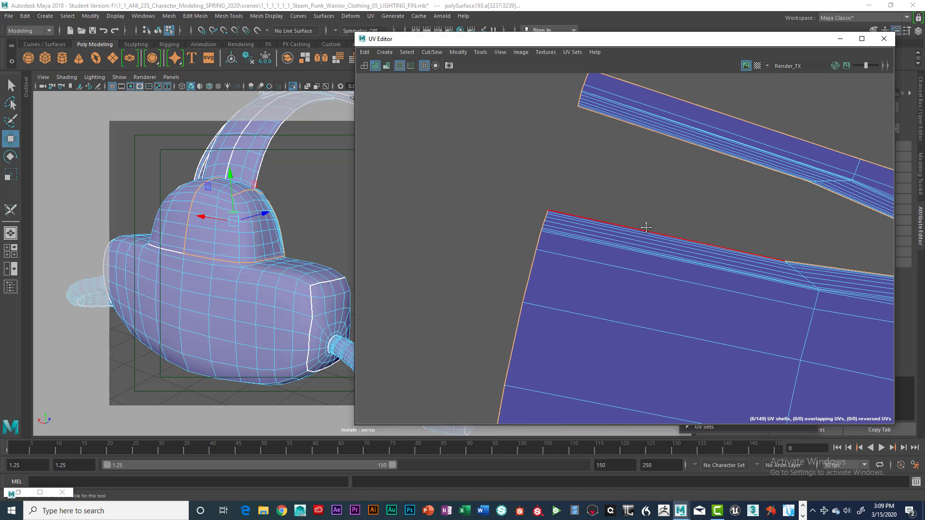
pyautogui.keyDown('alt'); pyautogui.moveTo(644, 225); pyautogui.dragTo(617, 304, button='middle'); pyautogui.keyUp('alt')
pyautogui.scroll(-3, 748, 297)
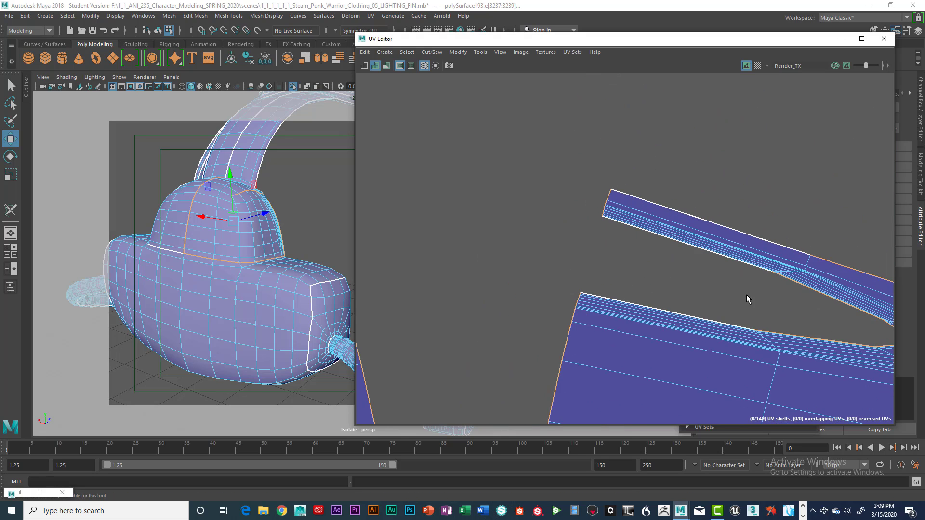
pyautogui.keyDown('alt'); pyautogui.moveTo(750, 296); pyautogui.dragTo(614, 154, button='middle'); pyautogui.keyUp('alt')
pyautogui.scroll(-2, 634, 161)
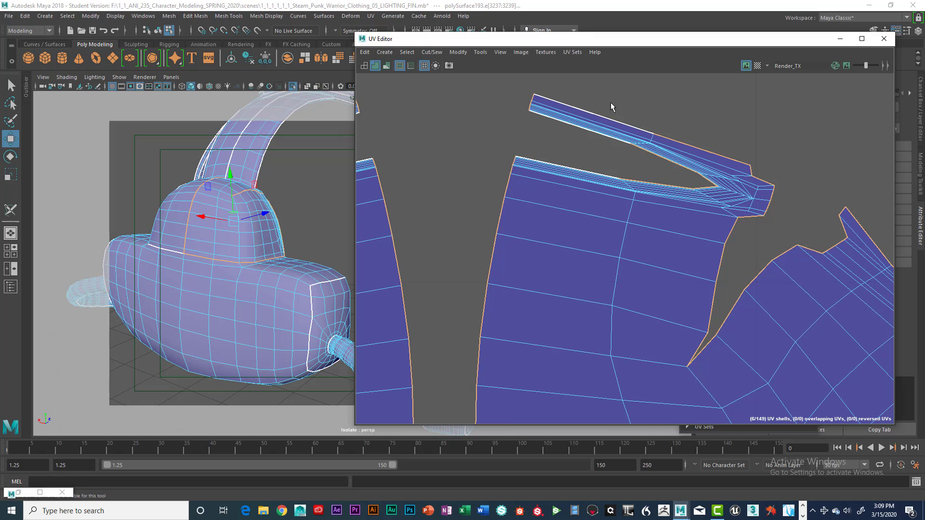
pyautogui.scroll(-2, 793, 324)
pyautogui.keyDown('alt'); pyautogui.moveTo(787, 324); pyautogui.dragTo(665, 176, button='middle'); pyautogui.keyUp('alt')
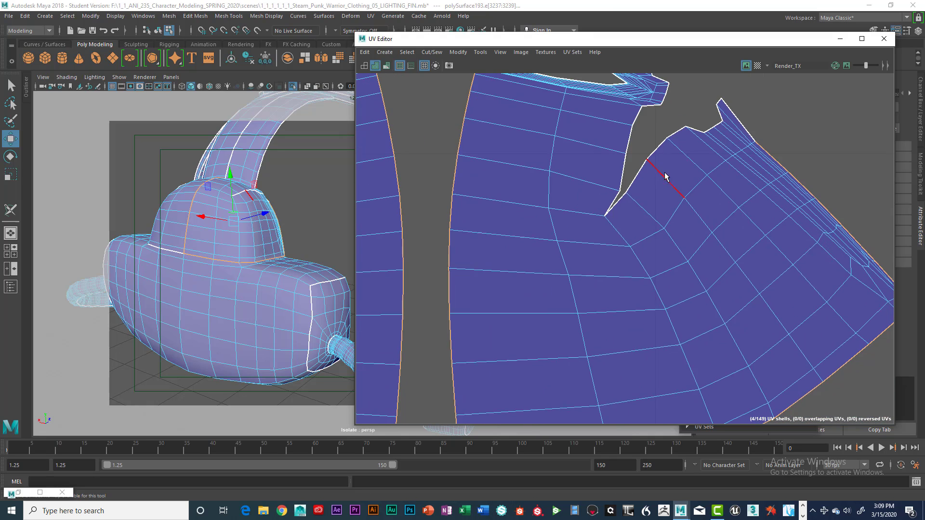
pyautogui.keyDown('alt'); pyautogui.moveTo(735, 252); pyautogui.dragTo(690, 199, button='middle'); pyautogui.keyUp('alt')
pyautogui.scroll(-4, 719, 201)
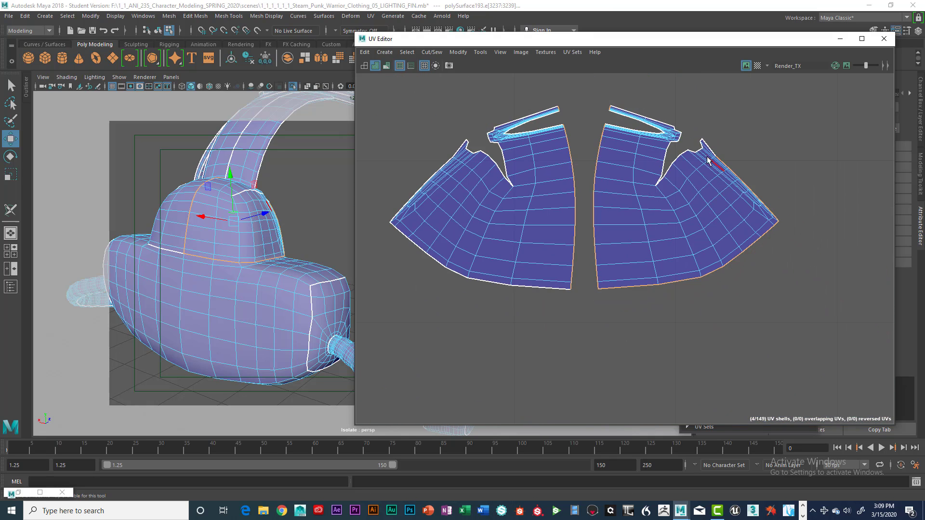
pyautogui.keyDown('ctrl'); pyautogui.moveTo(628, 263); pyautogui.dragTo(647, 294); pyautogui.keyUp('ctrl')
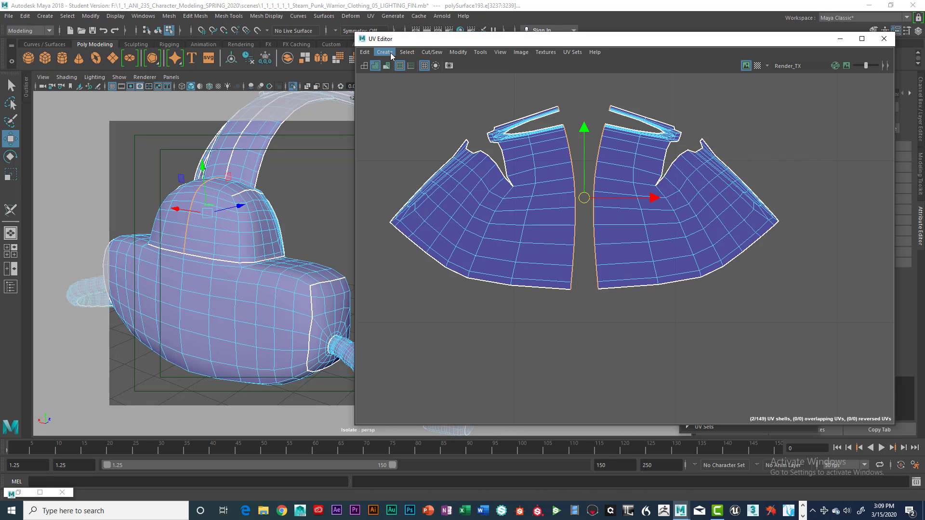
# Move and sew the two dome shells together along their selected centre seam
pyautogui.click(427, 53)
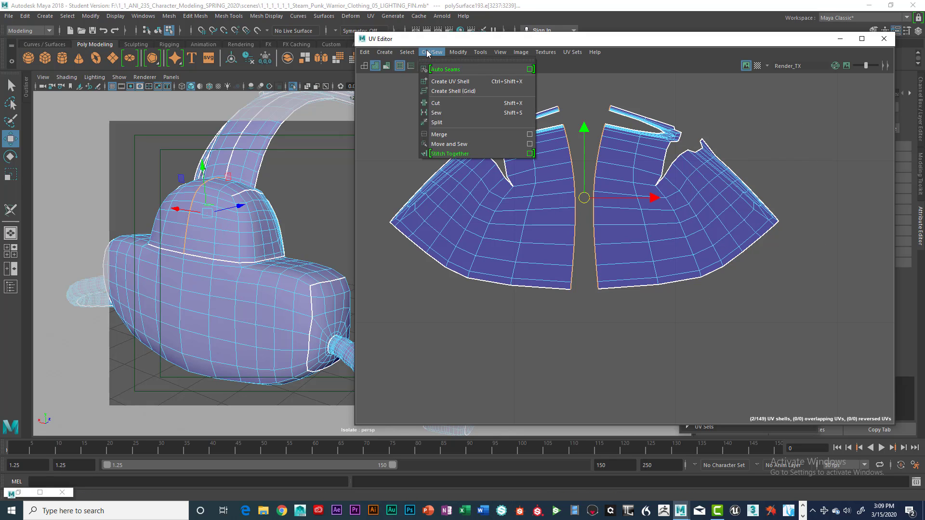
pyautogui.click(455, 145)
pyautogui.scroll(-2, 546, 185)
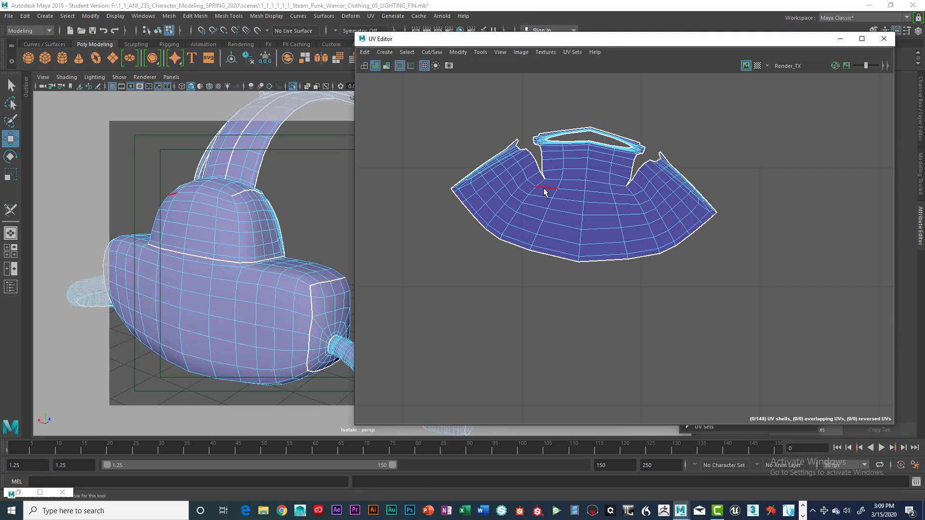
# Switch from edge to UV shell selection, with the central strap and the packed UV tile in view
pyautogui.keyDown('alt'); pyautogui.moveTo(292, 251); pyautogui.dragTo(278, 221); pyautogui.keyUp('alt')
pyautogui.keyDown('alt'); pyautogui.moveTo(278, 221); pyautogui.dragTo(278, 237, button='middle'); pyautogui.keyUp('alt')
pyautogui.moveTo(277, 237)
pyautogui.keyDown('alt'); pyautogui.mouseDown()
pyautogui.moveTo(271, 198)
pyautogui.moveTo(281, 222)
pyautogui.moveTo(274, 252)
pyautogui.moveTo(258, 219)
pyautogui.moveTo(271, 223)
pyautogui.mouseUp(); pyautogui.keyUp('alt')
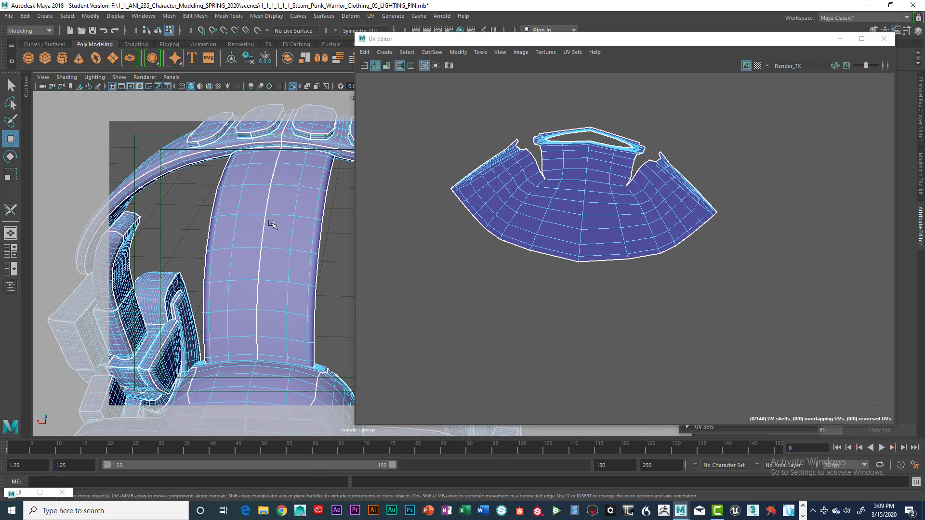
pyautogui.rightClick(272, 223)
pyautogui.moveTo(276, 213); pyautogui.dragTo(278, 213, button='right')
pyautogui.scroll(-8, 581, 166)
pyautogui.keyDown('alt'); pyautogui.moveTo(531, 177); pyautogui.dragTo(665, 181); pyautogui.keyUp('alt')
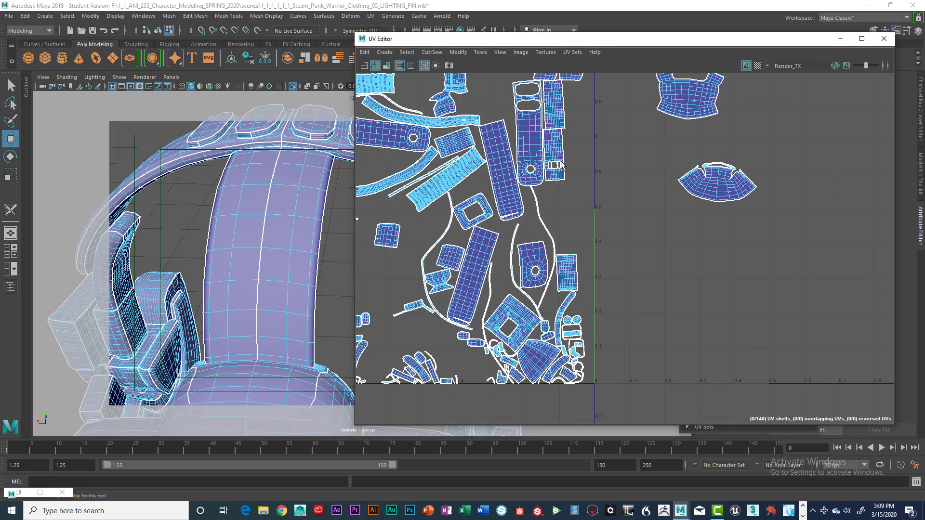
pyautogui.keyDown('alt'); pyautogui.moveTo(569, 177); pyautogui.dragTo(604, 212, button='middle'); pyautogui.keyUp('alt')
pyautogui.scroll(-2, 620, 215)
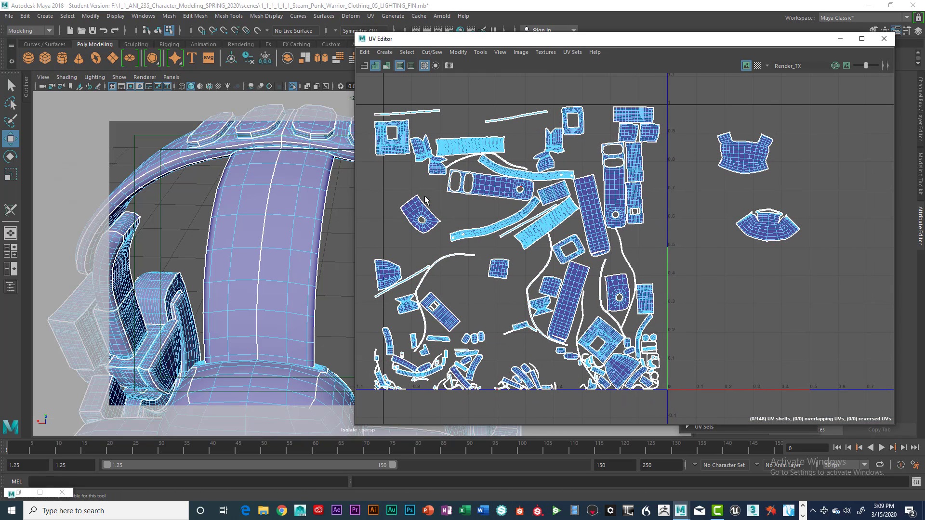
pyautogui.rightClick(558, 148)
pyautogui.moveTo(520, 138); pyautogui.dragTo(520, 139, button='right')
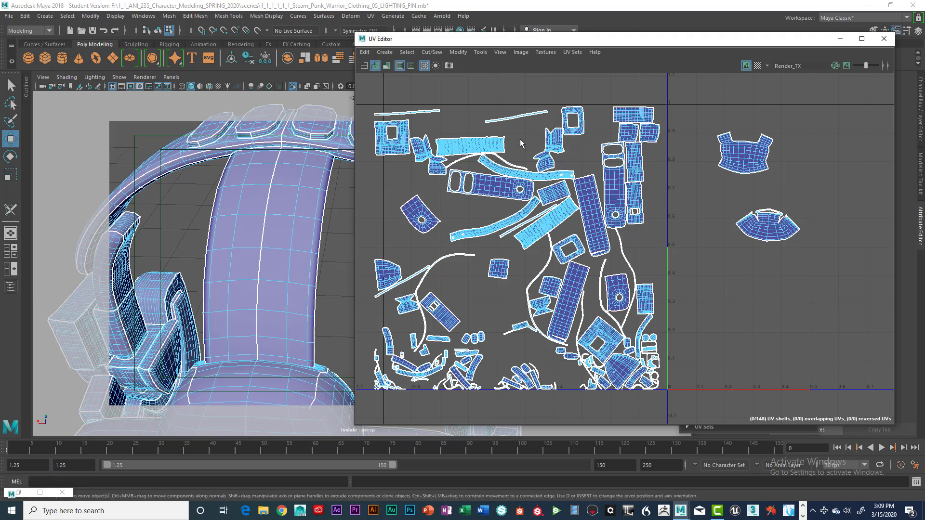
pyautogui.click(497, 189)
# Move both half shells of the central strap's outer face out of the packed tile into the empty area below the dome shell
pyautogui.click(312, 178)
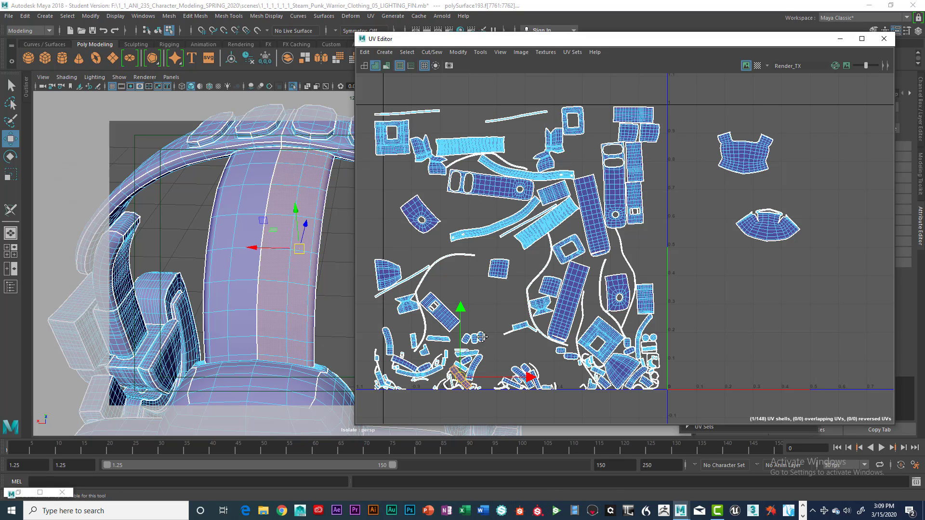
pyautogui.keyDown('alt'); pyautogui.moveTo(476, 374); pyautogui.dragTo(490, 283, button='middle'); pyautogui.keyUp('alt')
pyautogui.click(540, 319)
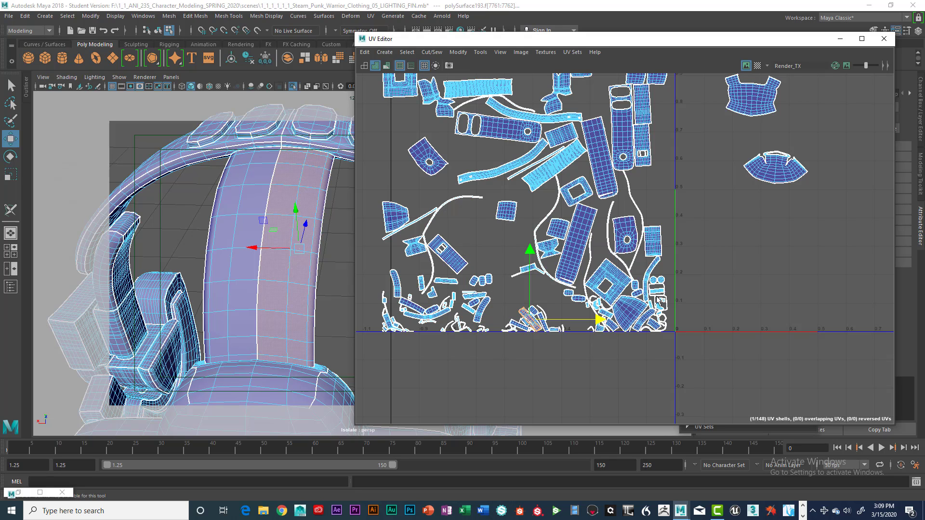
pyautogui.moveTo(778, 273); pyautogui.dragTo(812, 265)
pyautogui.click(224, 235)
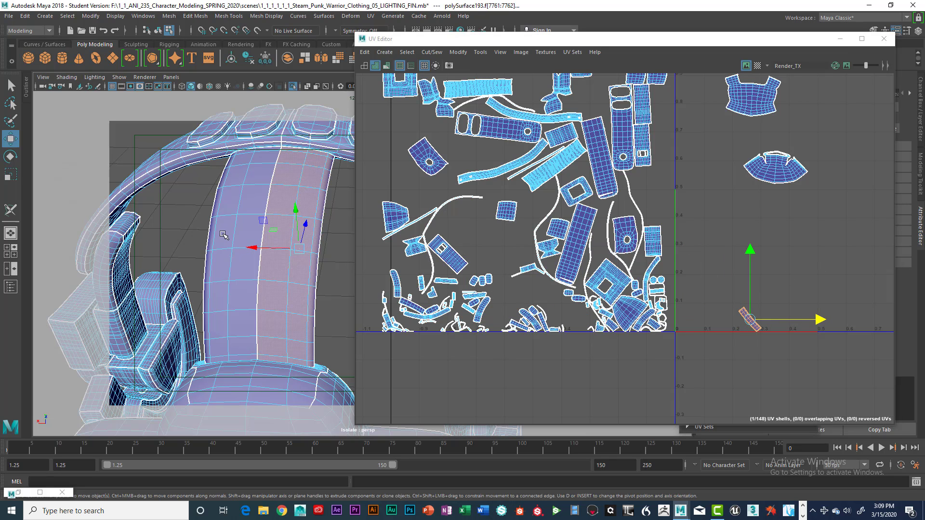
pyautogui.click(270, 243)
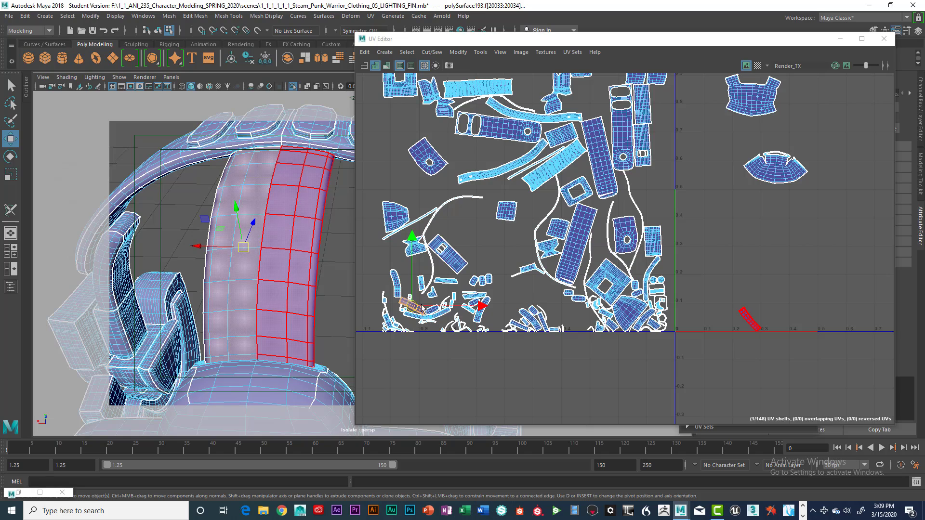
pyautogui.moveTo(413, 307); pyautogui.dragTo(547, 299)
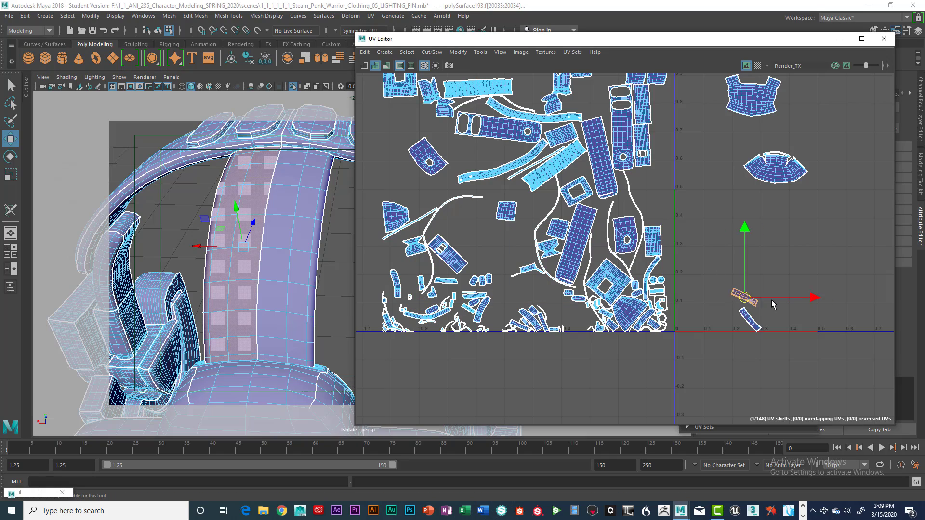
# Move both half shells of the central strap's inner face out of the packed tile, placing them above the outer strap shells
pyautogui.keyDown('alt'); pyautogui.moveTo(272, 301); pyautogui.dragTo(203, 212); pyautogui.keyUp('alt')
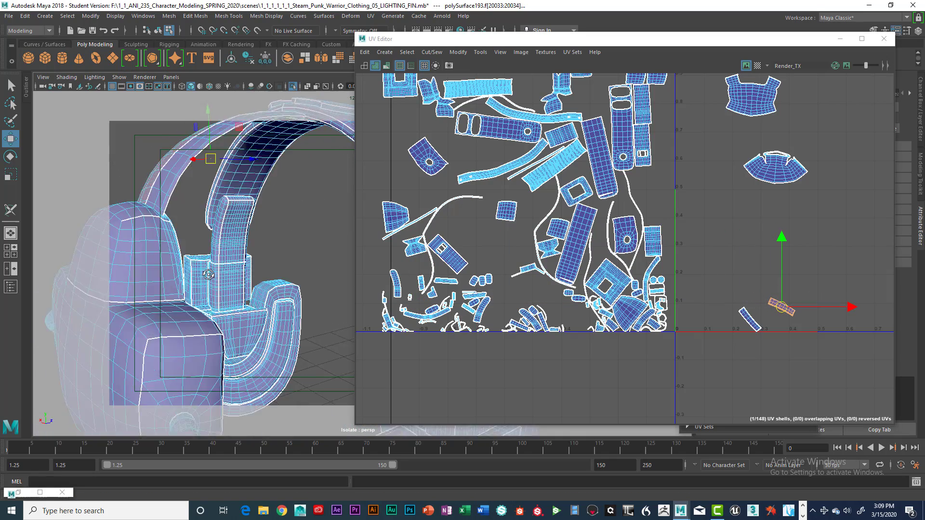
pyautogui.keyDown('alt'); pyautogui.moveTo(202, 212); pyautogui.dragTo(291, 260, button='middle'); pyautogui.keyUp('alt')
pyautogui.keyDown('alt'); pyautogui.moveTo(291, 261); pyautogui.dragTo(181, 209); pyautogui.keyUp('alt')
pyautogui.keyDown('alt'); pyautogui.moveTo(180, 210); pyautogui.dragTo(190, 254, button='middle'); pyautogui.keyUp('alt')
pyautogui.keyDown('alt'); pyautogui.moveTo(284, 264); pyautogui.dragTo(238, 283); pyautogui.keyUp('alt')
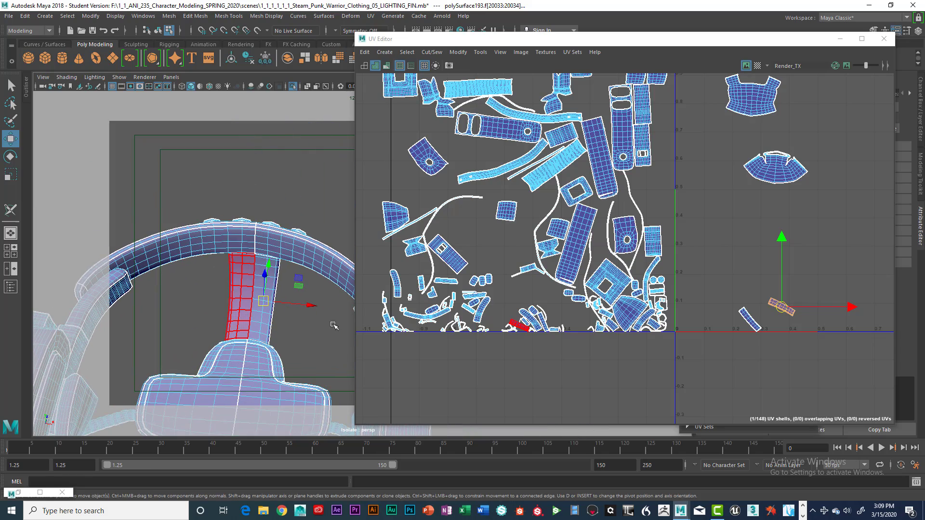
pyautogui.click(518, 324)
pyautogui.moveTo(524, 327); pyautogui.dragTo(783, 276)
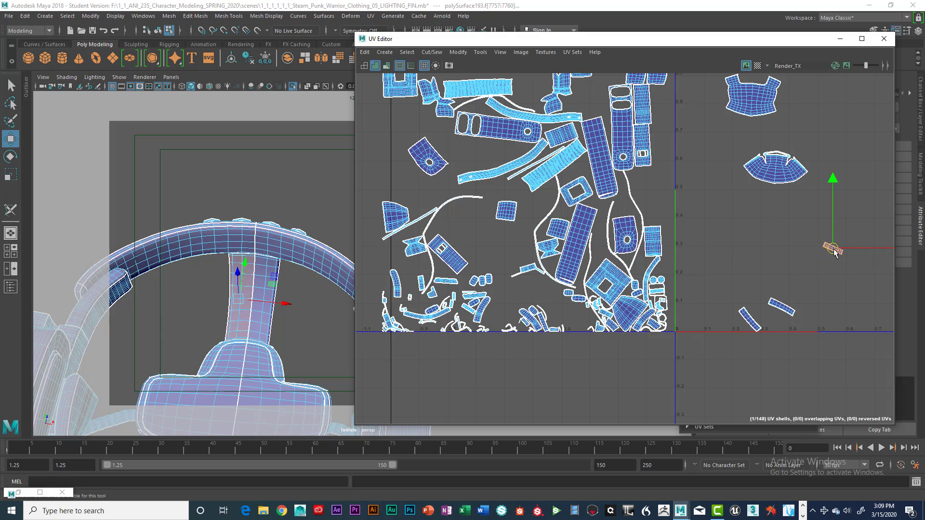
pyautogui.click(273, 280)
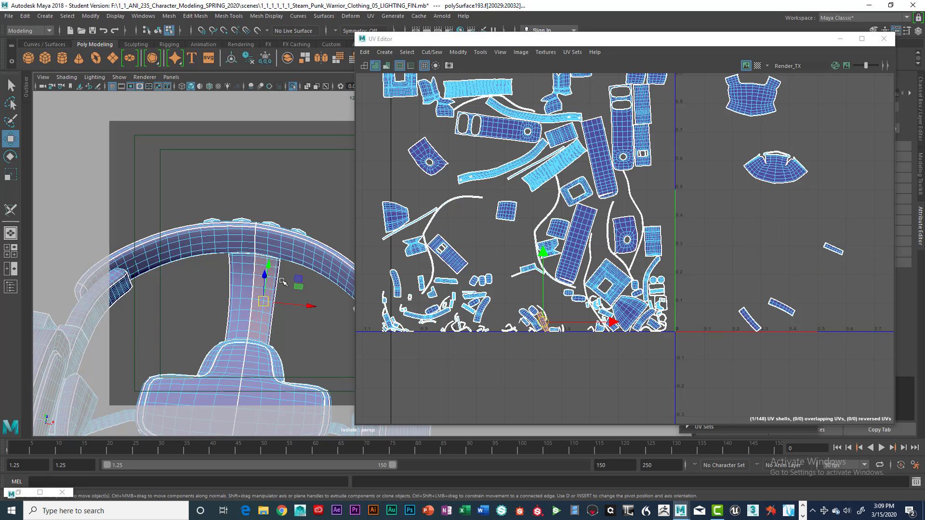
pyautogui.click(550, 323)
pyautogui.moveTo(668, 296); pyautogui.dragTo(795, 255)
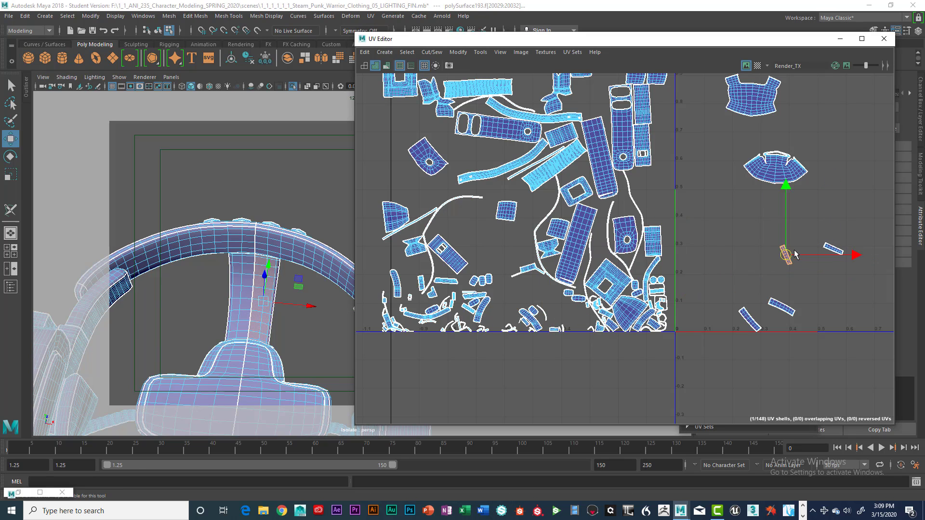
# Select both half shells of the headband's inner surface and move them together out of the packed tile, beyond the other separated shells
pyautogui.click(285, 247)
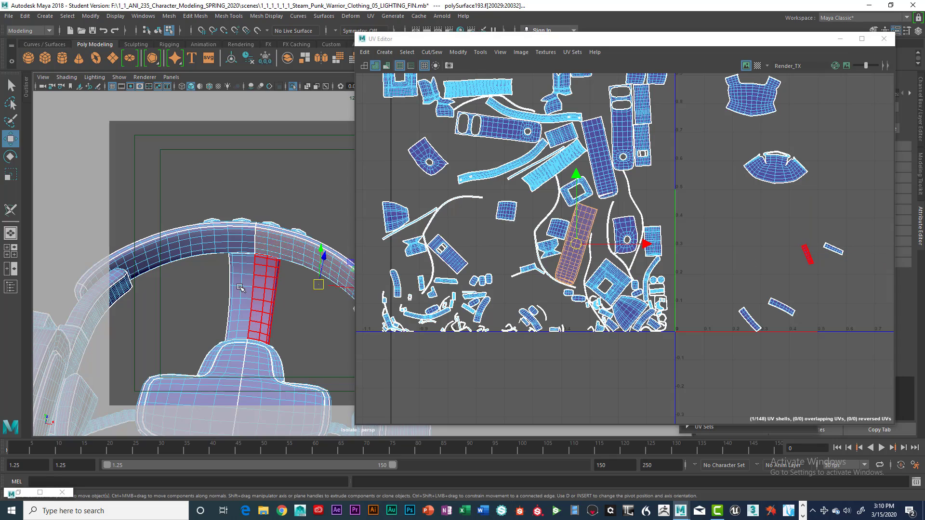
pyautogui.keyDown('alt'); pyautogui.moveTo(265, 285); pyautogui.dragTo(246, 276); pyautogui.keyUp('alt')
pyautogui.keyDown('alt'); pyautogui.moveTo(246, 276); pyautogui.dragTo(196, 231, button='middle'); pyautogui.keyUp('alt')
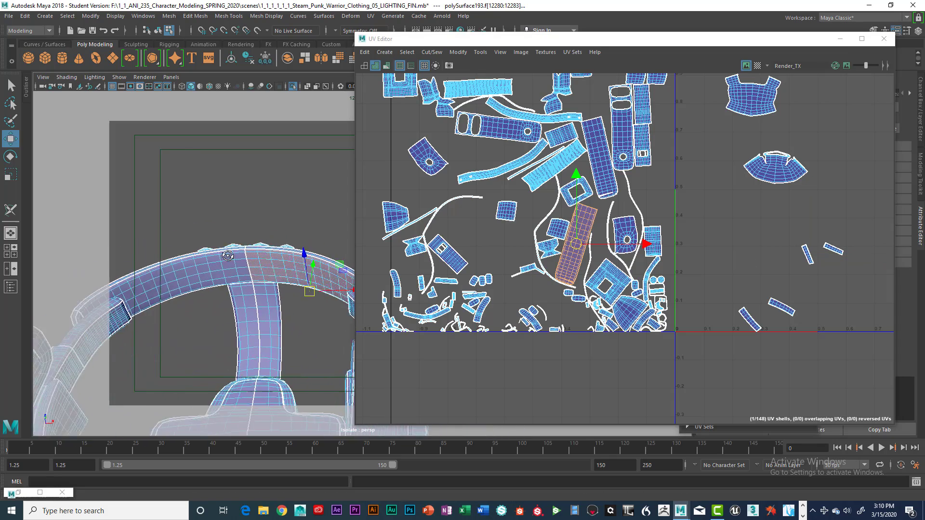
pyautogui.keyDown('alt'); pyautogui.moveTo(196, 232); pyautogui.dragTo(217, 270); pyautogui.keyUp('alt')
pyautogui.keyDown('alt'); pyautogui.moveTo(217, 271); pyautogui.dragTo(239, 303, button='middle'); pyautogui.keyUp('alt')
pyautogui.moveTo(239, 303)
pyautogui.keyDown('alt'); pyautogui.mouseDown()
pyautogui.moveTo(255, 308)
pyautogui.moveTo(245, 299)
pyautogui.mouseUp(); pyautogui.keyUp('alt')
pyautogui.keyDown('alt'); pyautogui.moveTo(225, 277); pyautogui.dragTo(224, 293, button='middle'); pyautogui.keyUp('alt')
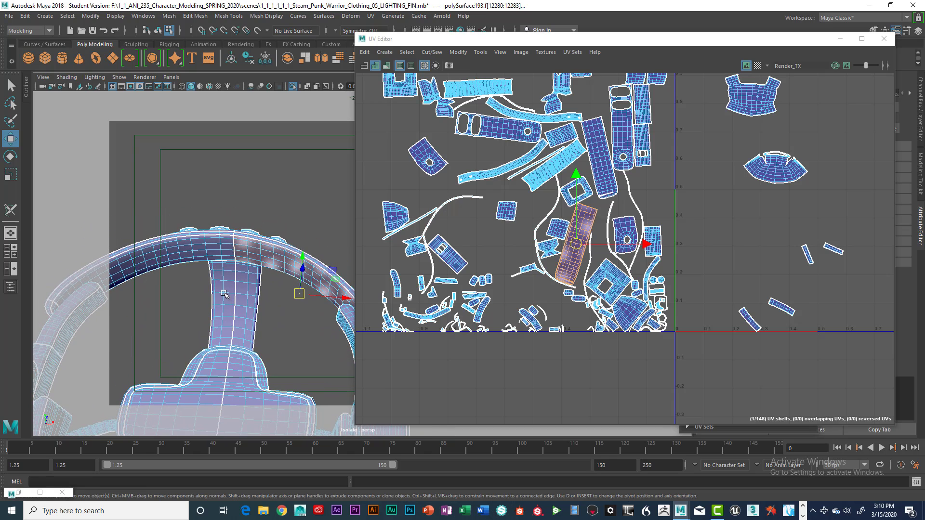
pyautogui.click(191, 251)
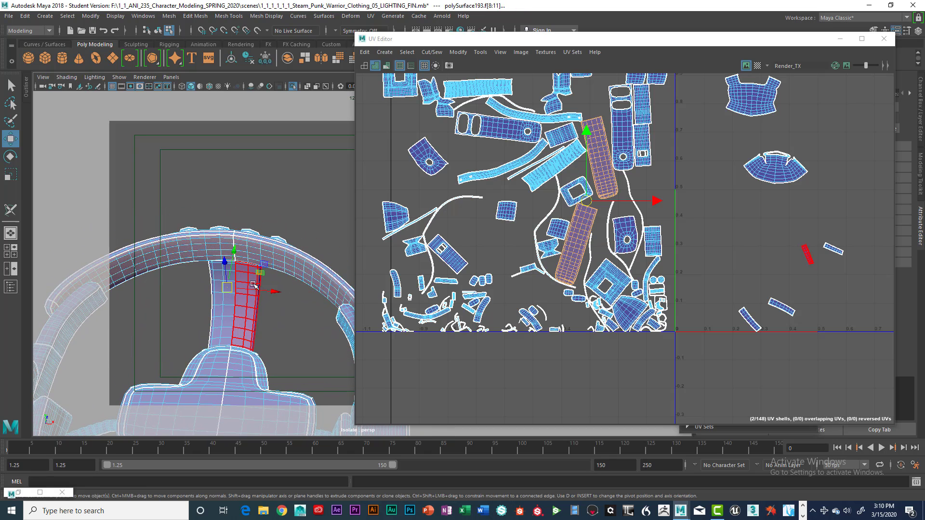
pyautogui.moveTo(656, 211); pyautogui.dragTo(914, 204)
pyautogui.scroll(-2, 771, 231)
pyautogui.scroll(-1, 770, 236)
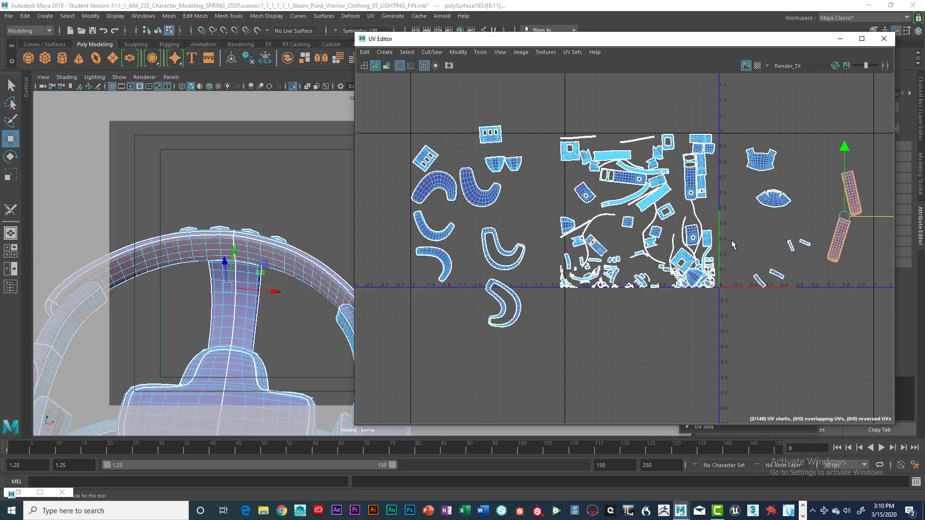
# Select the two thin rim shells along one edge of the headband and move them together above the separated headband shells
pyautogui.keyDown('alt'); pyautogui.moveTo(306, 306); pyautogui.dragTo(323, 332); pyautogui.keyUp('alt')
pyautogui.scroll(3, 207, 265)
pyautogui.keyDown('alt'); pyautogui.moveTo(208, 262); pyautogui.dragTo(217, 293, button='middle'); pyautogui.keyUp('alt')
pyautogui.keyDown('alt'); pyautogui.moveTo(217, 293); pyautogui.dragTo(249, 263); pyautogui.keyUp('alt')
pyautogui.doubleClick(268, 277)
pyautogui.click(238, 261)
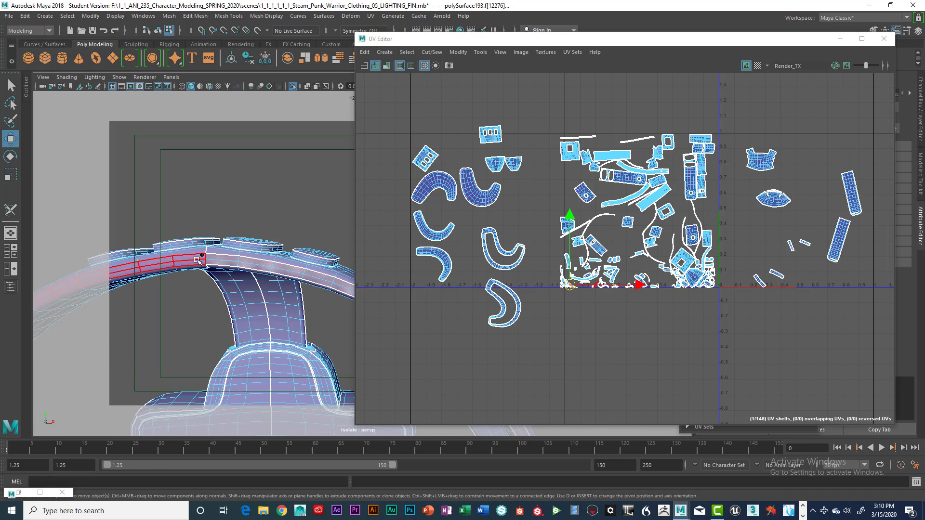
pyautogui.keyDown('shift'); pyautogui.click(194, 259); pyautogui.keyUp('shift')
pyautogui.moveTo(583, 287); pyautogui.dragTo(624, 264)
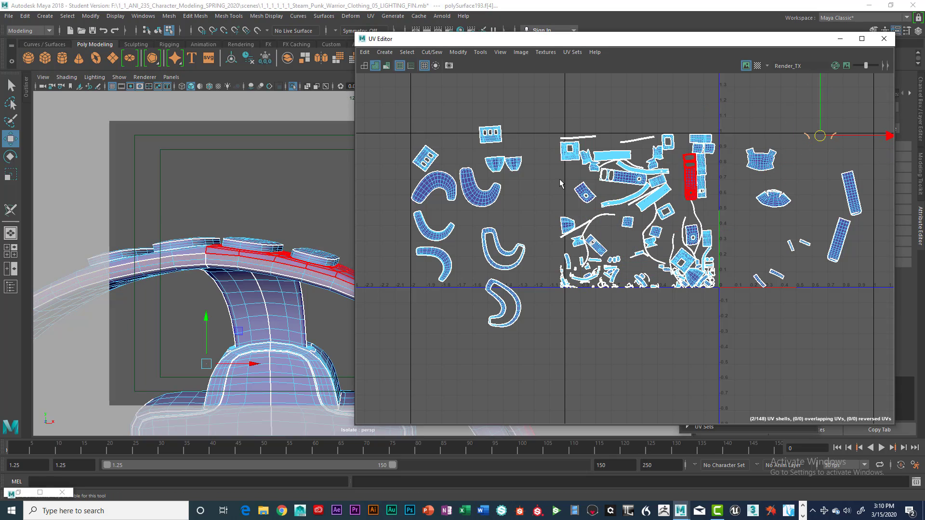
# Select both half shells of the headband's outer surface and move them together above the packed tile
pyautogui.keyDown('alt'); pyautogui.moveTo(263, 244); pyautogui.dragTo(314, 229); pyautogui.keyUp('alt')
pyautogui.keyDown('alt'); pyautogui.moveTo(314, 229); pyautogui.dragTo(292, 195, button='middle'); pyautogui.keyUp('alt')
pyautogui.click(235, 249)
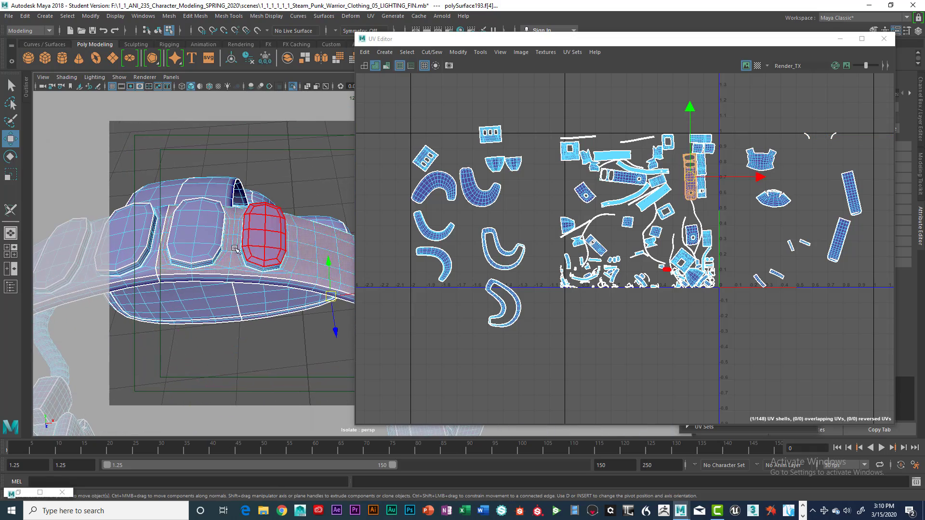
pyautogui.keyDown('shift'); pyautogui.click(146, 273); pyautogui.keyUp('shift')
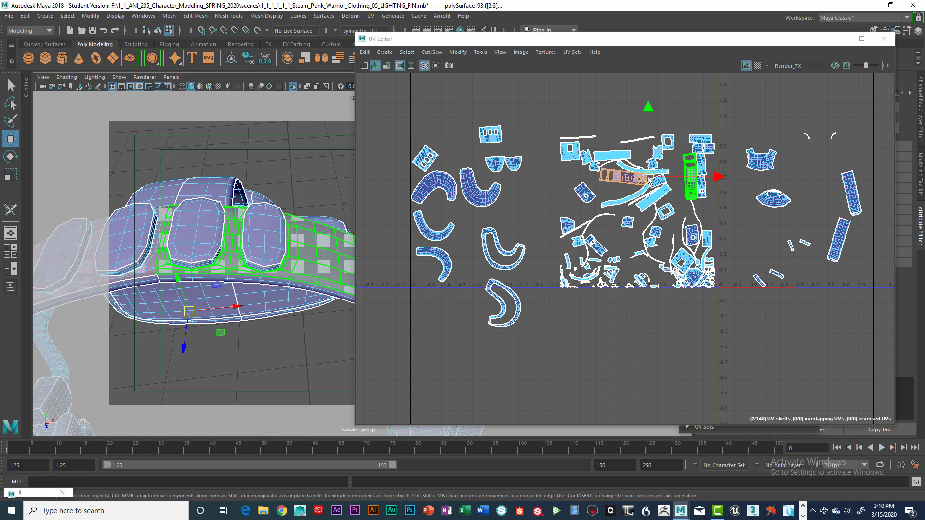
pyautogui.moveTo(650, 180); pyautogui.dragTo(743, 108)
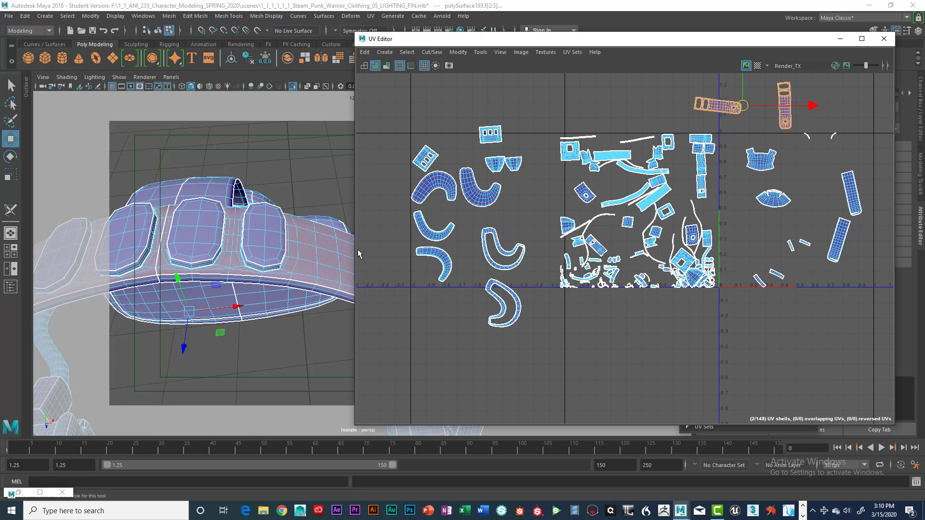
# Select the two thin rim shells along the headband's opposite edge and place them just below the first rim pair
pyautogui.scroll(-5, 326, 256)
pyautogui.keyDown('alt'); pyautogui.moveTo(303, 264); pyautogui.dragTo(254, 229); pyautogui.keyUp('alt')
pyautogui.scroll(5, 269, 224)
pyautogui.click(188, 239)
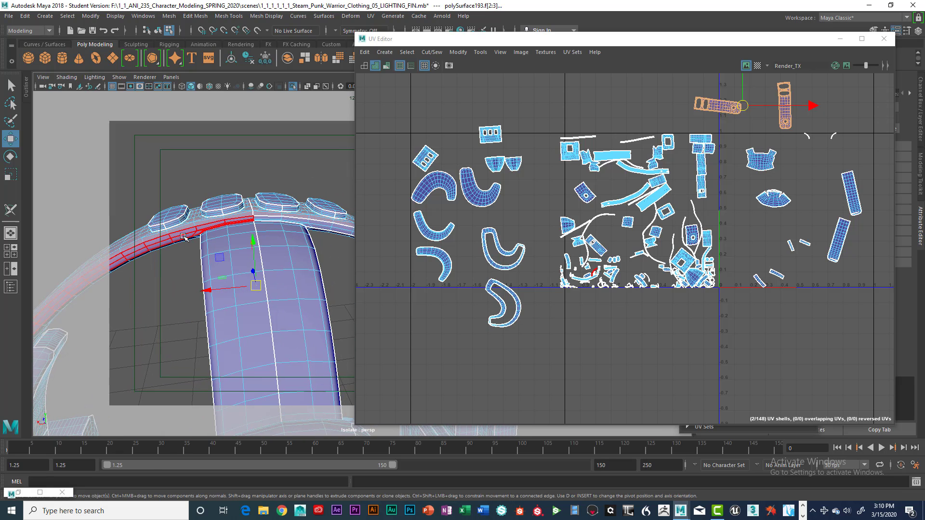
pyautogui.click(331, 227)
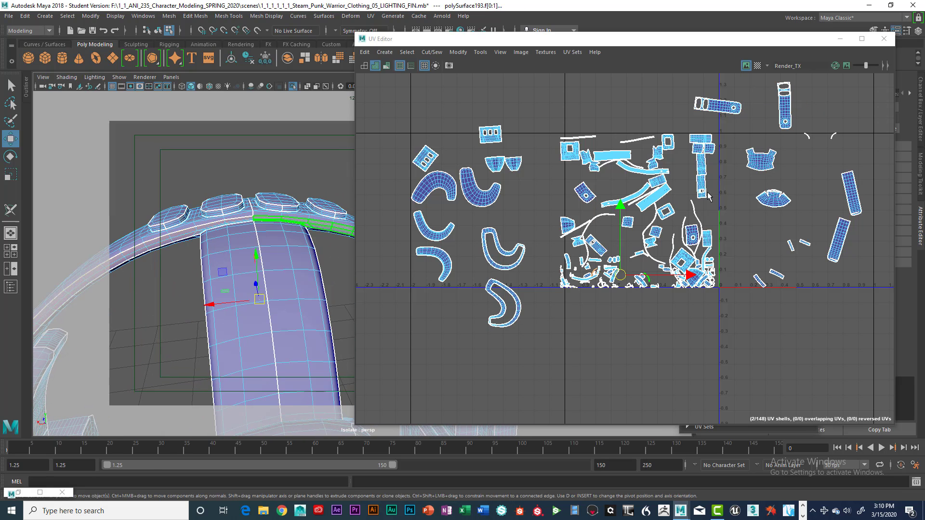
pyautogui.click(623, 277)
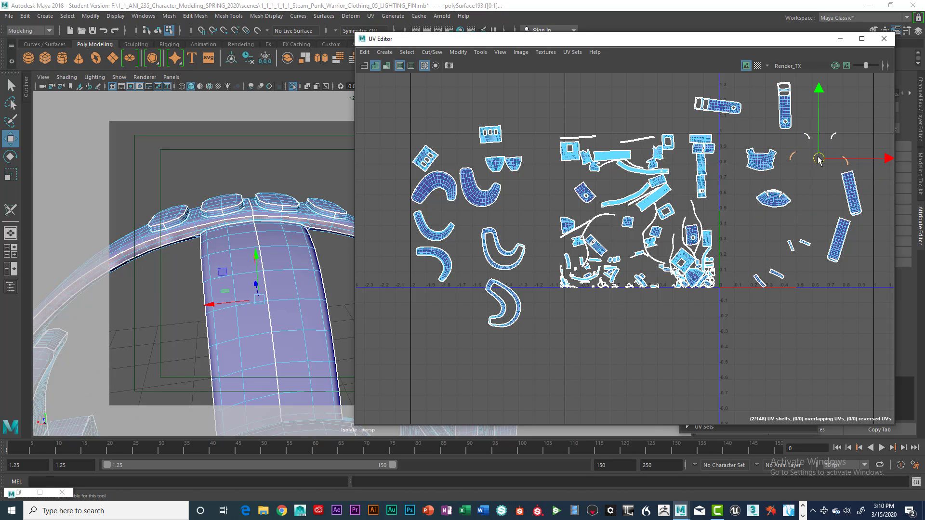
# Rotate the upper inner headband shell until its flat end faces the flat end of its matching shell at a similar tilt
pyautogui.scroll(-5, 283, 268)
pyautogui.moveTo(283, 267)
pyautogui.keyDown('alt'); pyautogui.mouseDown()
pyautogui.moveTo(316, 262)
pyautogui.moveTo(273, 276)
pyautogui.mouseUp(); pyautogui.keyUp('alt')
pyautogui.scroll(5, 272, 276)
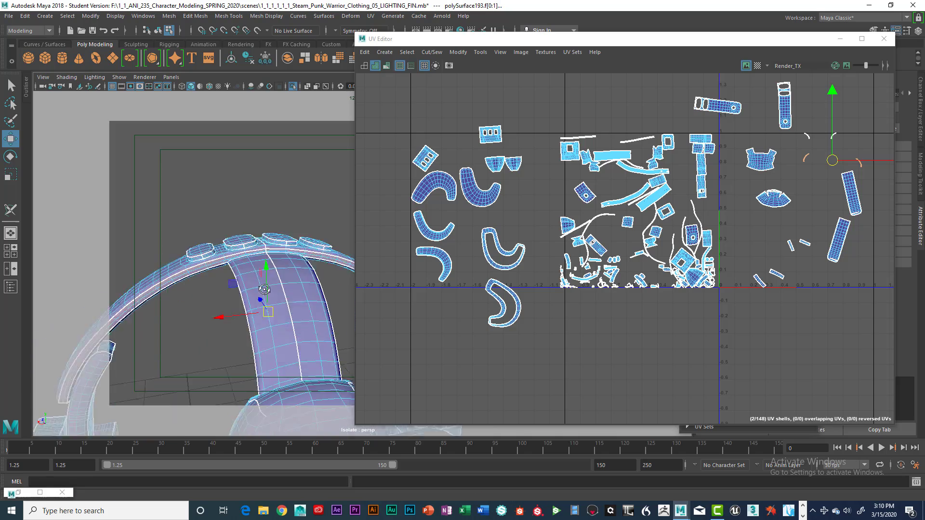
pyautogui.keyDown('alt'); pyautogui.moveTo(273, 276); pyautogui.dragTo(267, 223, button='middle'); pyautogui.keyUp('alt')
pyautogui.keyDown('alt'); pyautogui.moveTo(268, 223); pyautogui.dragTo(272, 268); pyautogui.keyUp('alt')
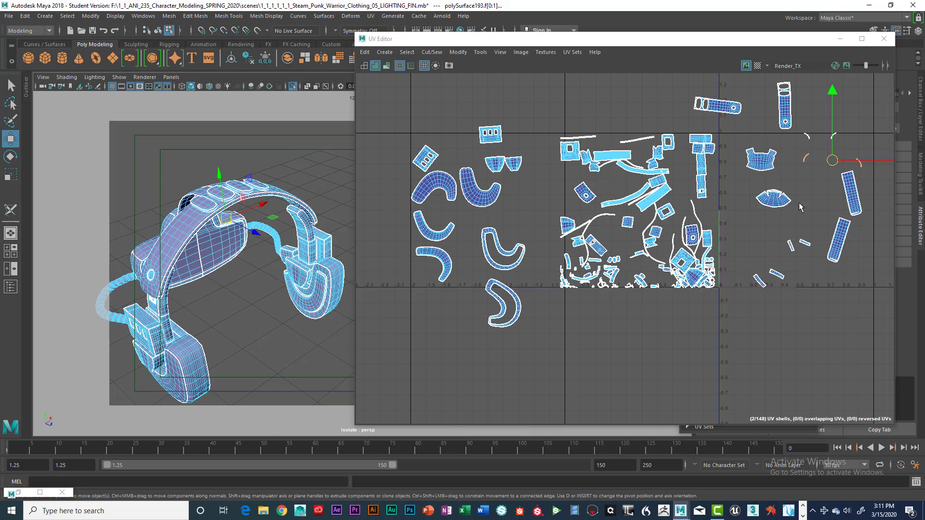
pyautogui.scroll(5, 827, 167)
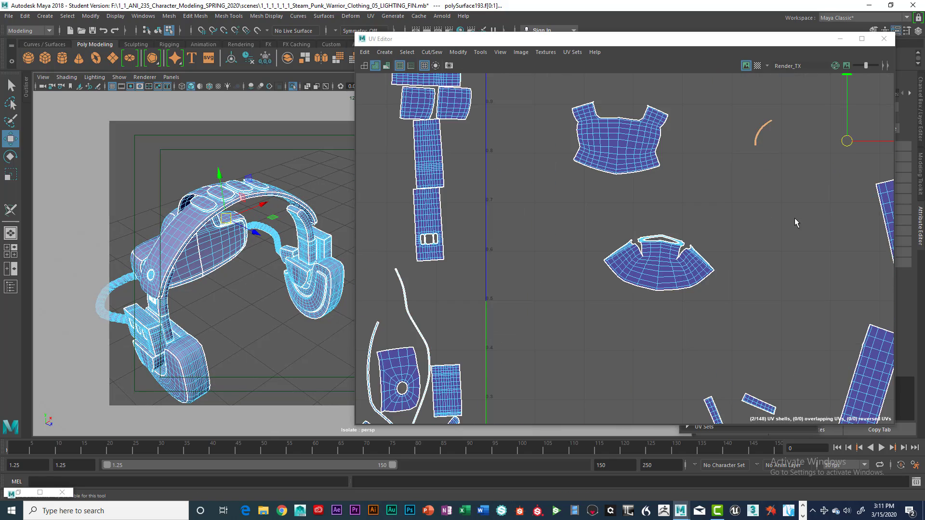
pyautogui.keyDown('alt'); pyautogui.moveTo(793, 226); pyautogui.dragTo(687, 239, button='middle'); pyautogui.keyUp('alt')
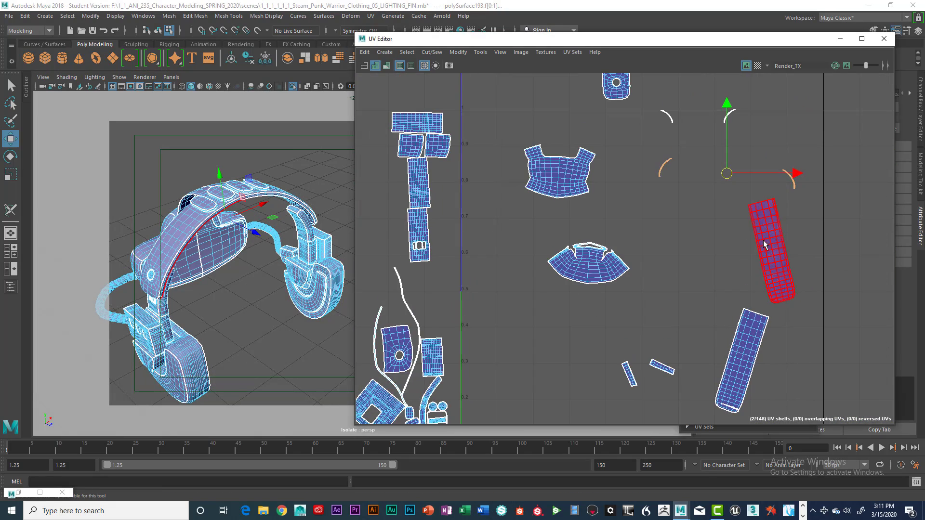
pyautogui.click(768, 242)
pyautogui.press('e')
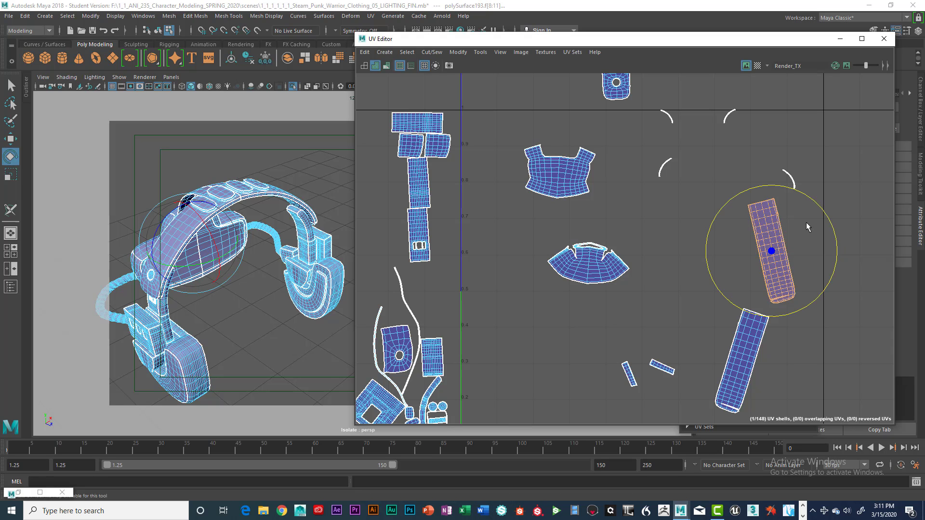
pyautogui.moveTo(812, 203)
pyautogui.mouseDown()
pyautogui.moveTo(679, 210)
pyautogui.moveTo(655, 296)
pyautogui.mouseUp()
pyautogui.scroll(8, 727, 299)
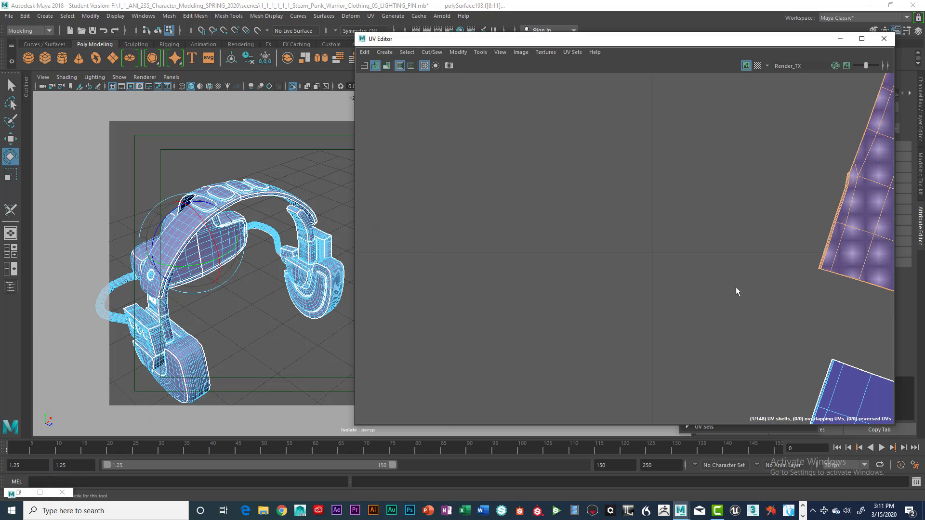
# Select only the facing flat-end border edges shared by the two inner headband shells
pyautogui.keyDown('alt'); pyautogui.moveTo(736, 291); pyautogui.dragTo(566, 259, button='middle'); pyautogui.keyUp('alt')
pyautogui.scroll(6, 676, 261)
pyautogui.keyDown('alt'); pyautogui.moveTo(676, 261); pyautogui.dragTo(644, 257, button='middle'); pyautogui.keyUp('alt')
pyautogui.scroll(-4, 643, 261)
pyautogui.moveTo(736, 253); pyautogui.dragTo(590, 241, button='right')
pyautogui.moveTo(580, 237); pyautogui.dragTo(676, 278)
pyautogui.moveTo(857, 355); pyautogui.dragTo(866, 356)
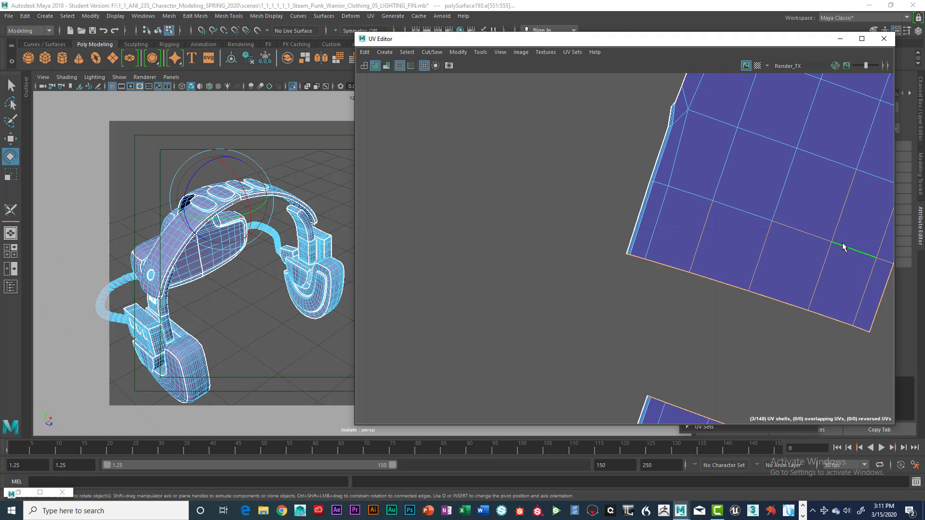
pyautogui.moveTo(843, 227); pyautogui.dragTo(659, 309, button='middle')
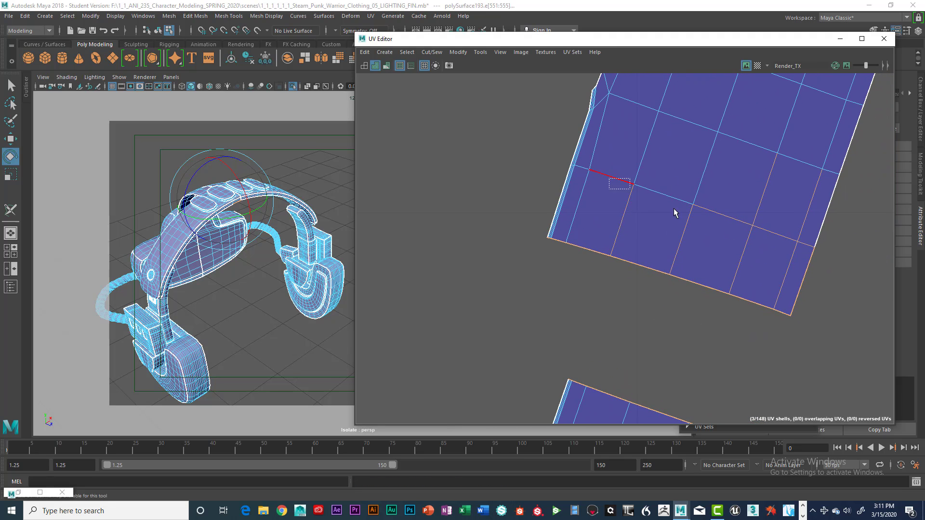
pyautogui.keyDown('ctrl'); pyautogui.moveTo(674, 208); pyautogui.dragTo(707, 220); pyautogui.keyUp('ctrl')
pyautogui.keyDown('ctrl'); pyautogui.moveTo(745, 185); pyautogui.dragTo(833, 205); pyautogui.keyUp('ctrl')
pyautogui.keyDown('ctrl'); pyautogui.moveTo(714, 216); pyautogui.dragTo(848, 277); pyautogui.keyUp('ctrl')
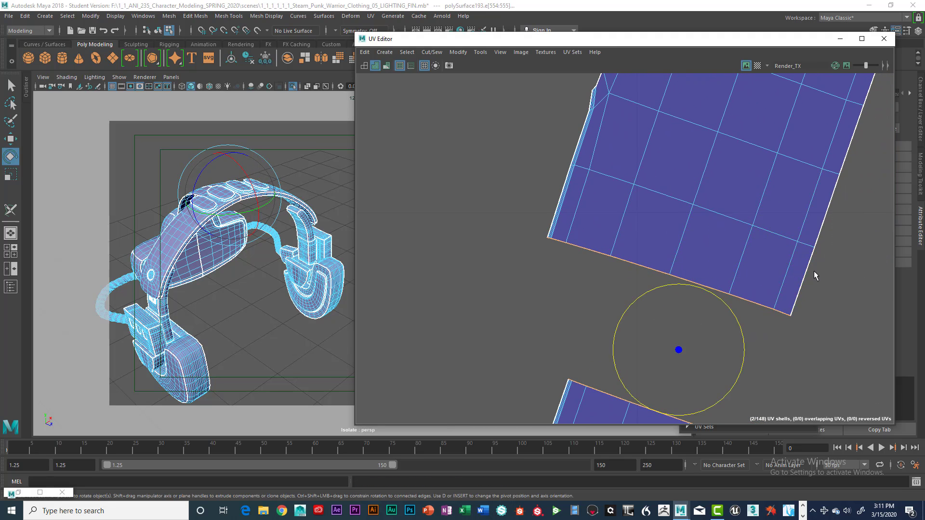
# Join the two inner headband shells along the selected end edges with Move and Sew, then clear the selection
pyautogui.scroll(-2, 798, 289)
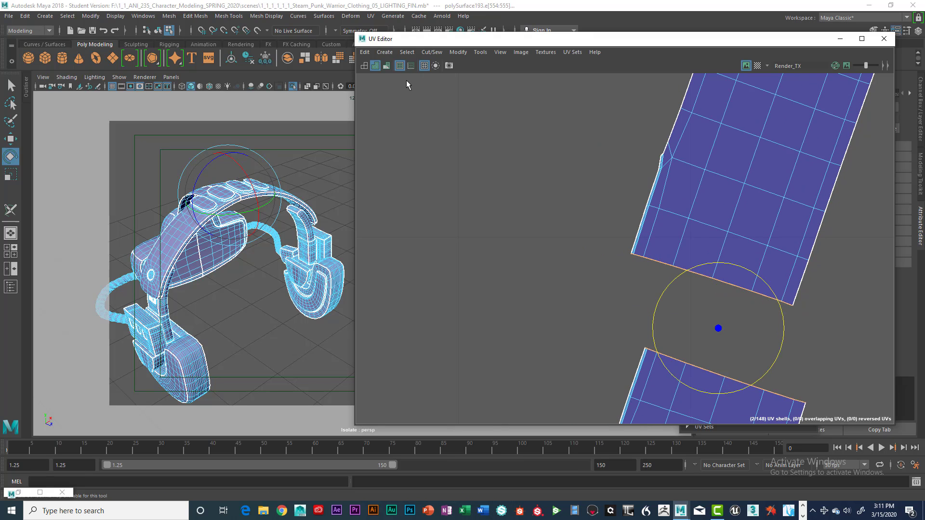
pyautogui.click(432, 52)
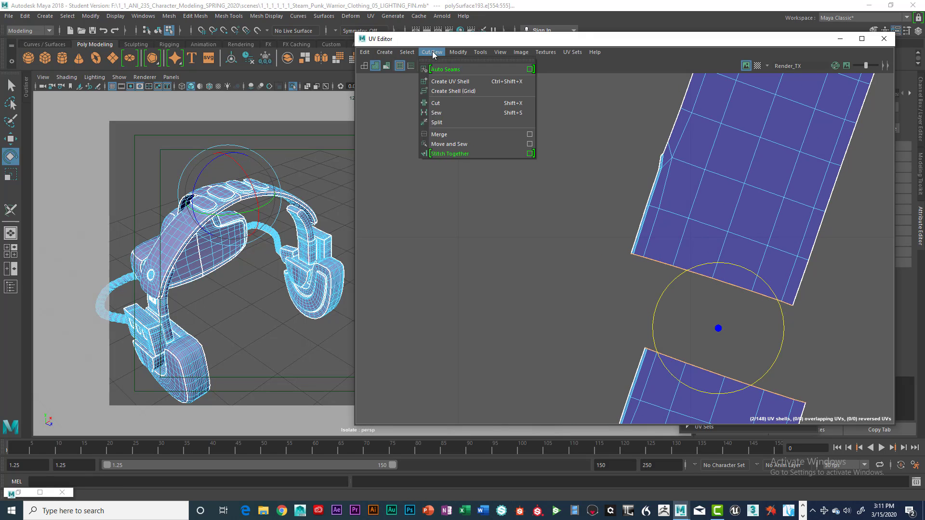
pyautogui.click(444, 140)
pyautogui.click(568, 173)
pyautogui.scroll(-6, 570, 178)
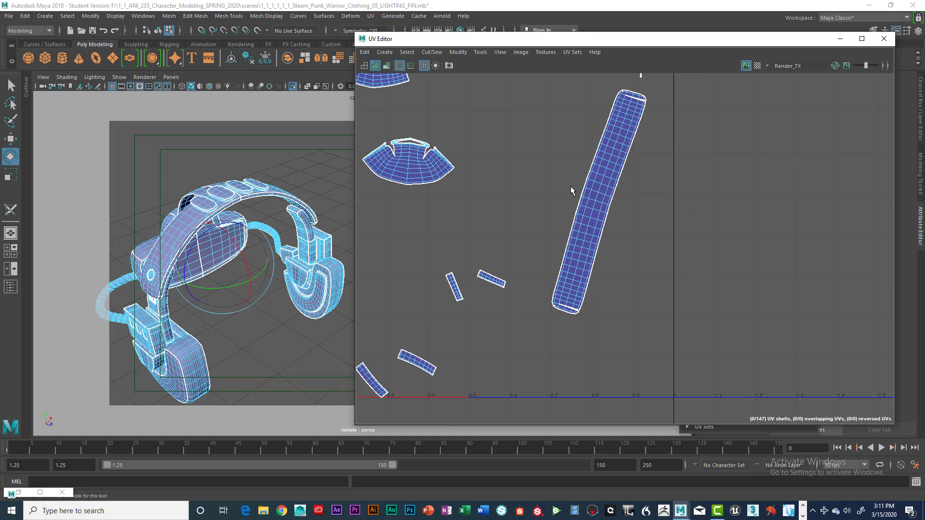
# Examine the end and side edges of the steeper small strap shell against the wireframe model to find which border is its seam
pyautogui.scroll(10, 522, 177)
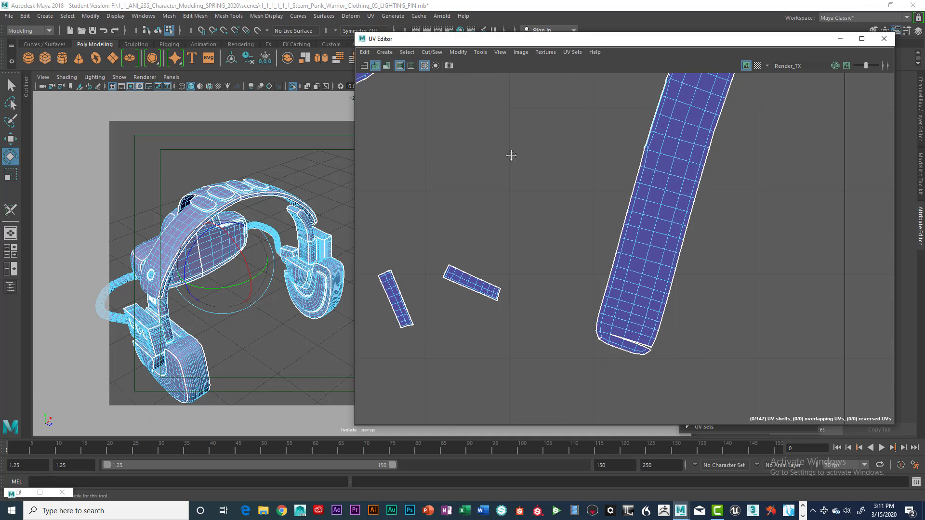
pyautogui.keyDown('alt'); pyautogui.moveTo(600, 135); pyautogui.dragTo(622, 80, button='middle'); pyautogui.keyUp('alt')
pyautogui.scroll(4, 617, 149)
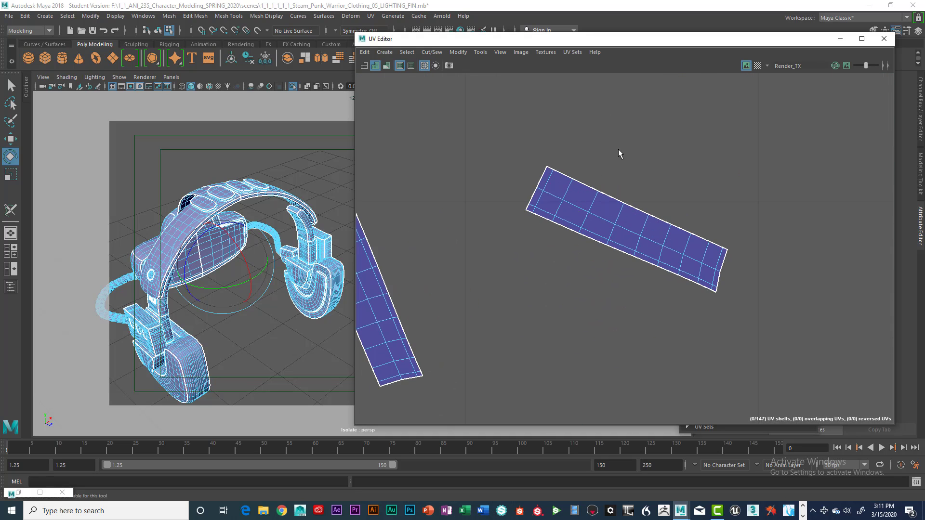
pyautogui.keyDown('alt'); pyautogui.moveTo(608, 151); pyautogui.dragTo(728, 121, button='middle'); pyautogui.keyUp('alt')
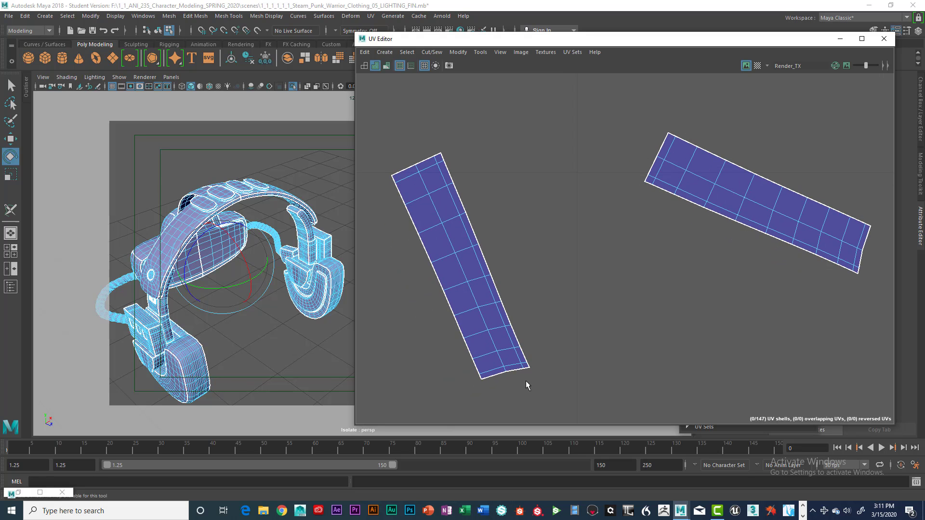
pyautogui.click(516, 371)
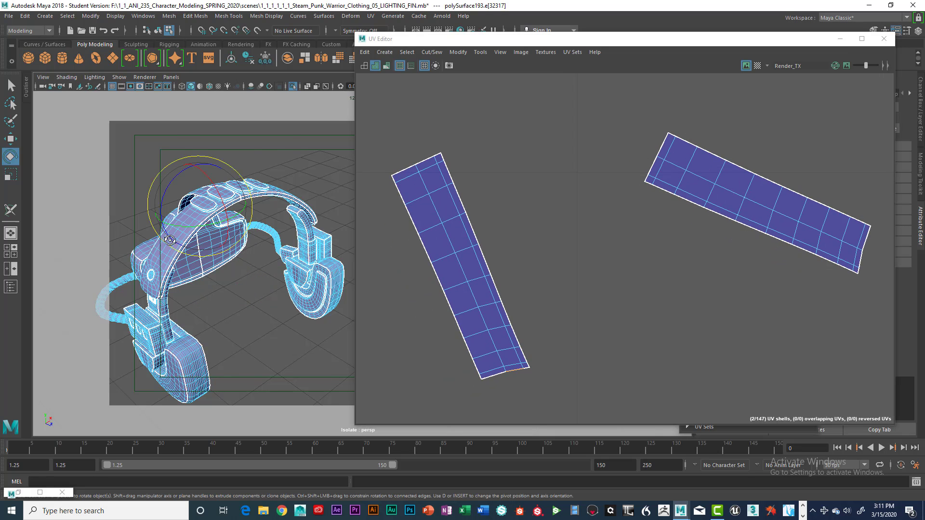
pyautogui.keyDown('alt'); pyautogui.moveTo(170, 241); pyautogui.dragTo(270, 236); pyautogui.keyUp('alt')
pyautogui.scroll(-5, 276, 261)
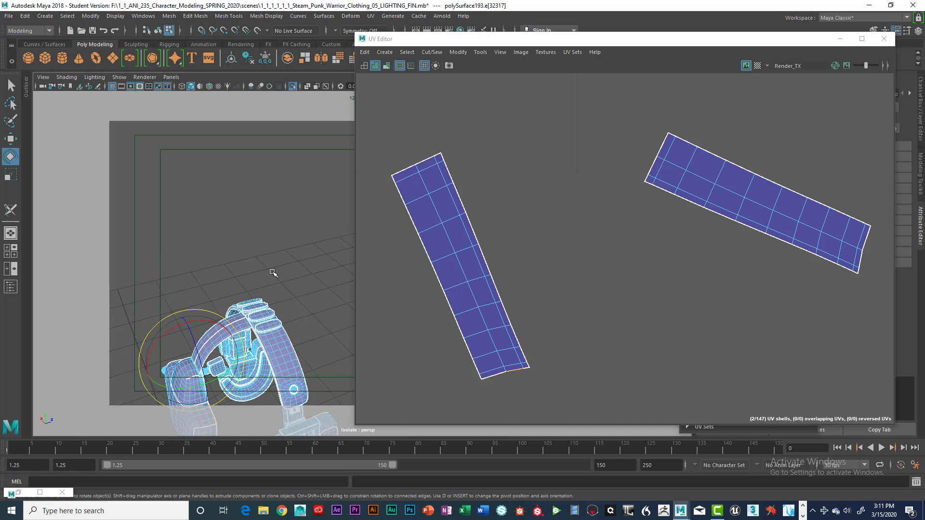
pyautogui.press('f')
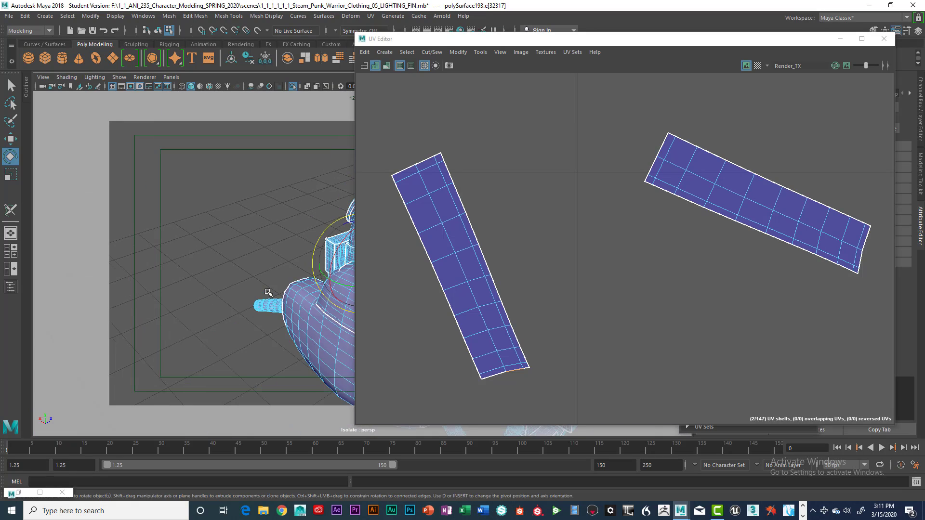
pyautogui.keyDown('alt'); pyautogui.moveTo(267, 293); pyautogui.dragTo(340, 288); pyautogui.keyUp('alt')
pyautogui.keyDown('alt'); pyautogui.moveTo(340, 288); pyautogui.dragTo(269, 274, button='middle'); pyautogui.keyUp('alt')
pyautogui.keyDown('alt'); pyautogui.moveTo(268, 275); pyautogui.dragTo(368, 286, button='right'); pyautogui.keyUp('alt')
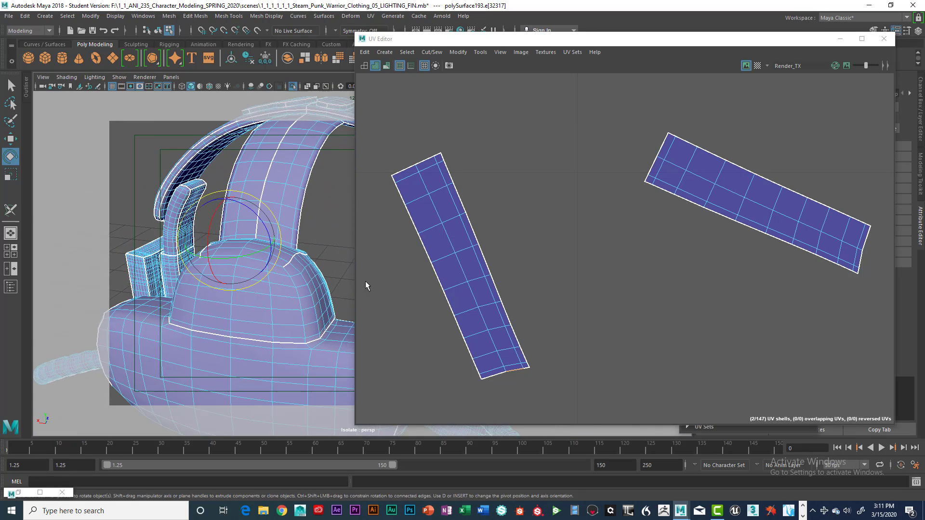
pyautogui.keyDown('alt'); pyautogui.moveTo(291, 263); pyautogui.dragTo(292, 286); pyautogui.keyUp('alt')
pyautogui.press('4')
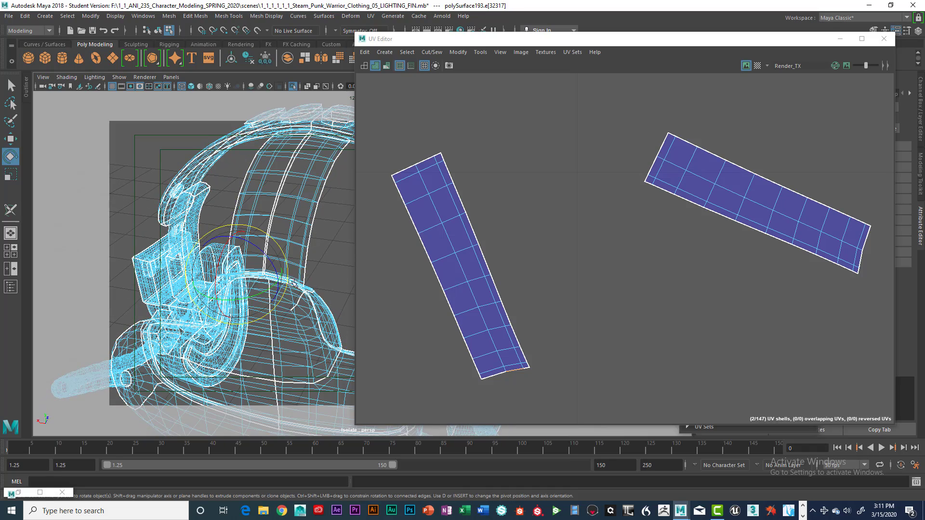
pyautogui.scroll(5, 316, 285)
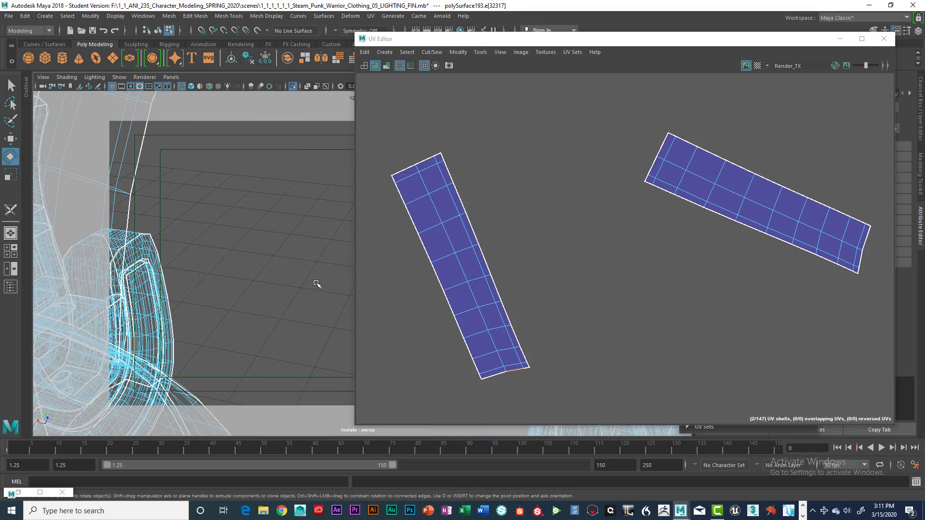
pyautogui.scroll(-5, 227, 293)
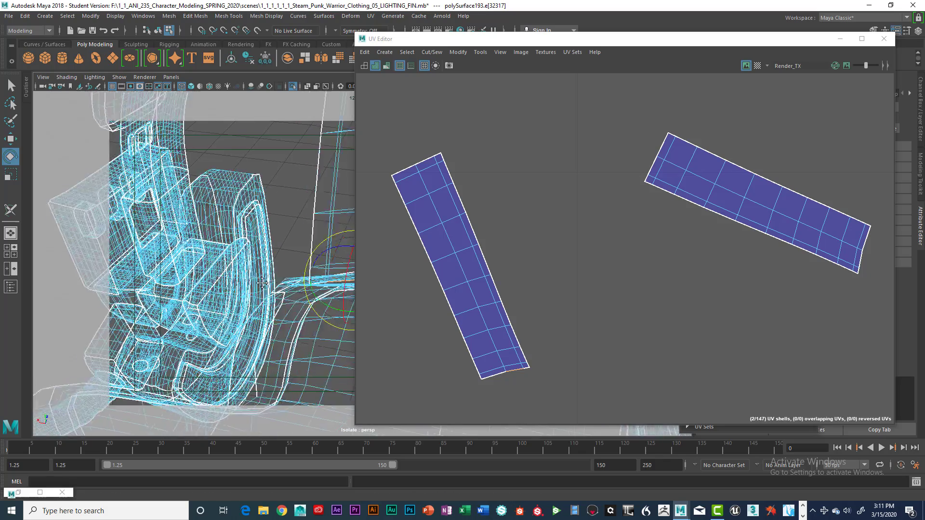
pyautogui.click(448, 180)
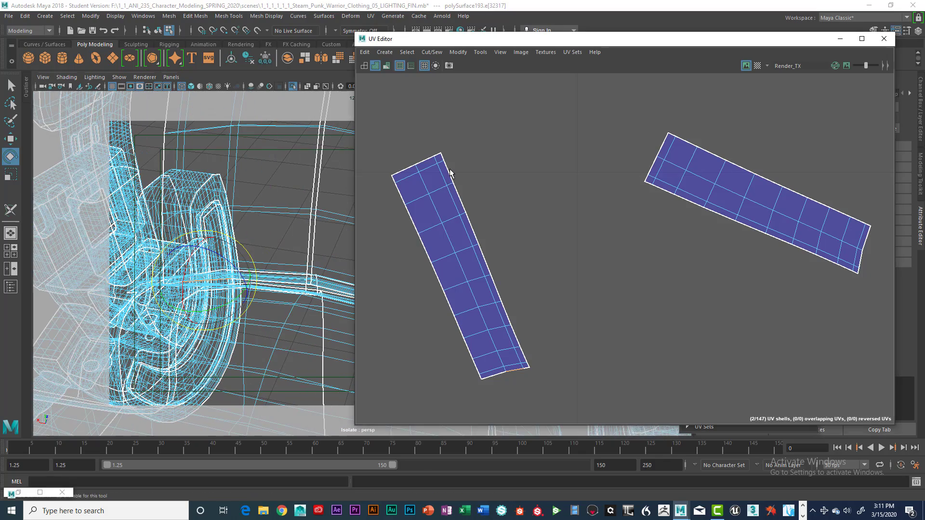
pyautogui.scroll(-5, 316, 204)
pyautogui.keyDown('alt'); pyautogui.moveTo(317, 204); pyautogui.dragTo(294, 218); pyautogui.keyUp('alt')
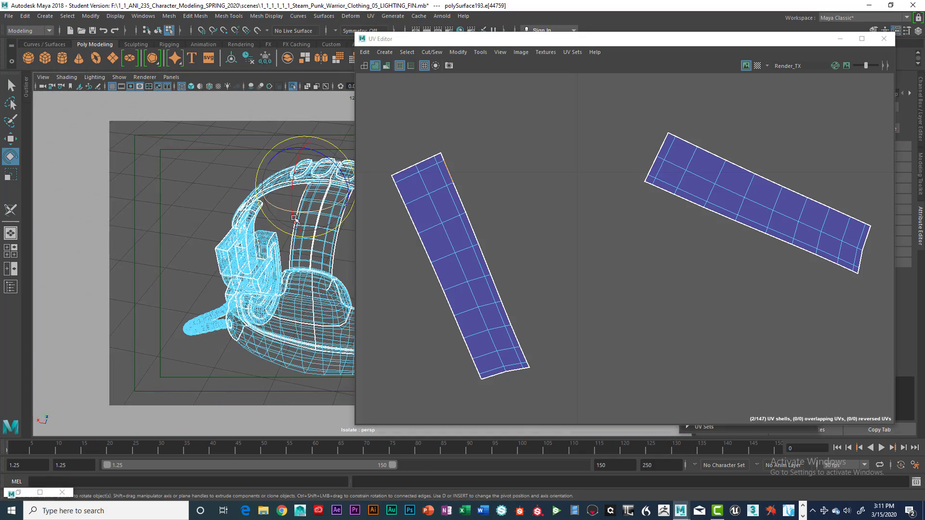
# Select only the long border edges that the two small strap shells share
pyautogui.click(411, 223)
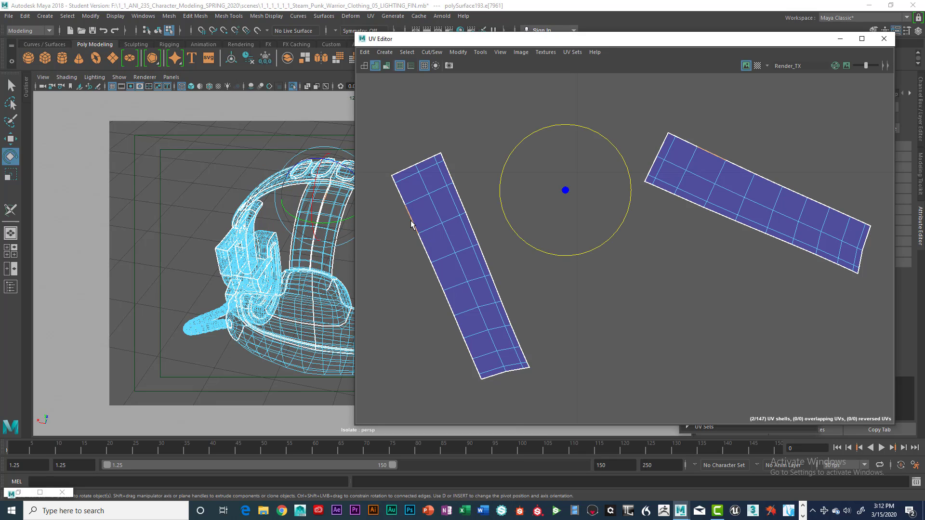
pyautogui.keyDown('alt'); pyautogui.moveTo(463, 251); pyautogui.dragTo(457, 232, button='middle'); pyautogui.keyUp('alt')
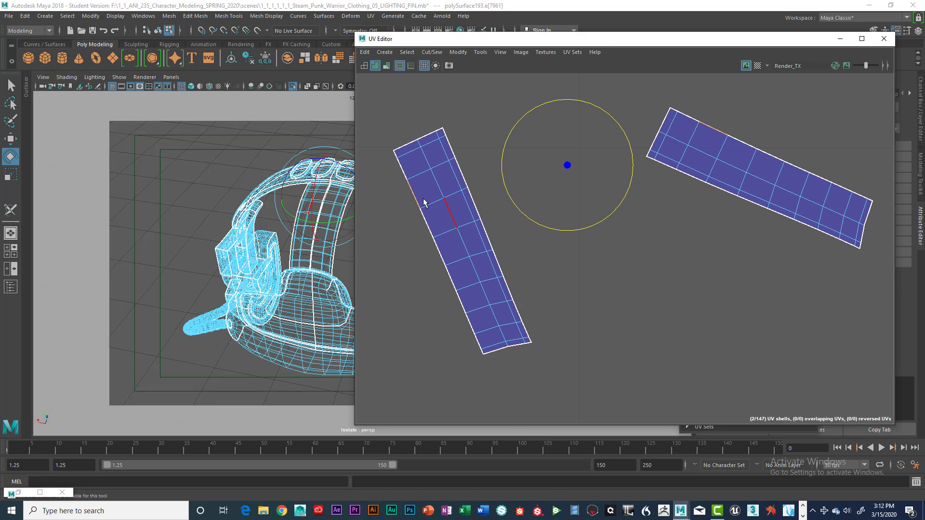
pyautogui.doubleClick(480, 345)
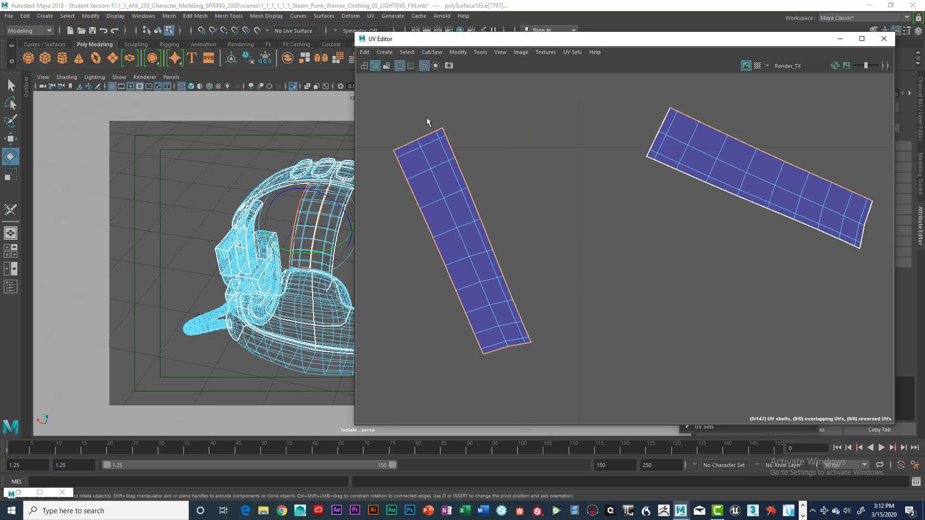
pyautogui.keyDown('ctrl'); pyautogui.moveTo(409, 119); pyautogui.dragTo(514, 361); pyautogui.keyUp('ctrl')
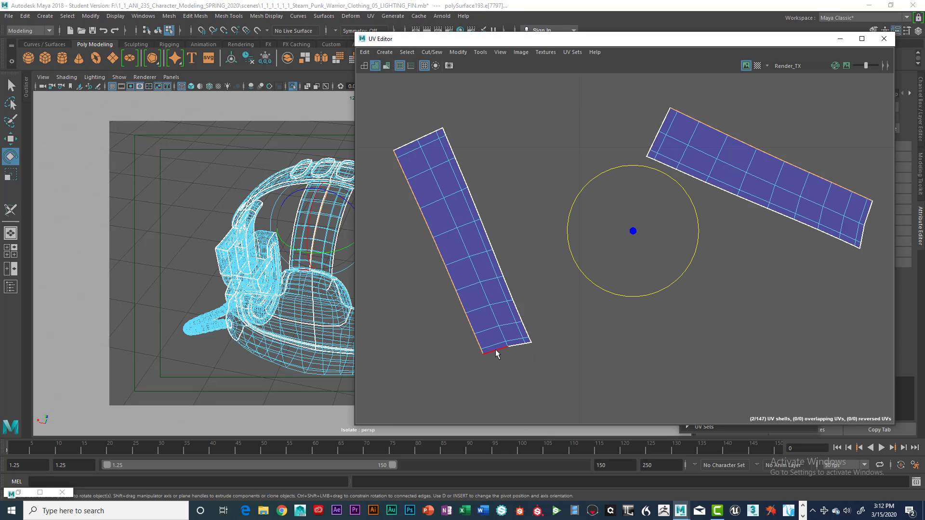
# Select the steeper small strap shell and move it beside its matching shell
pyautogui.scroll(-3, 577, 228)
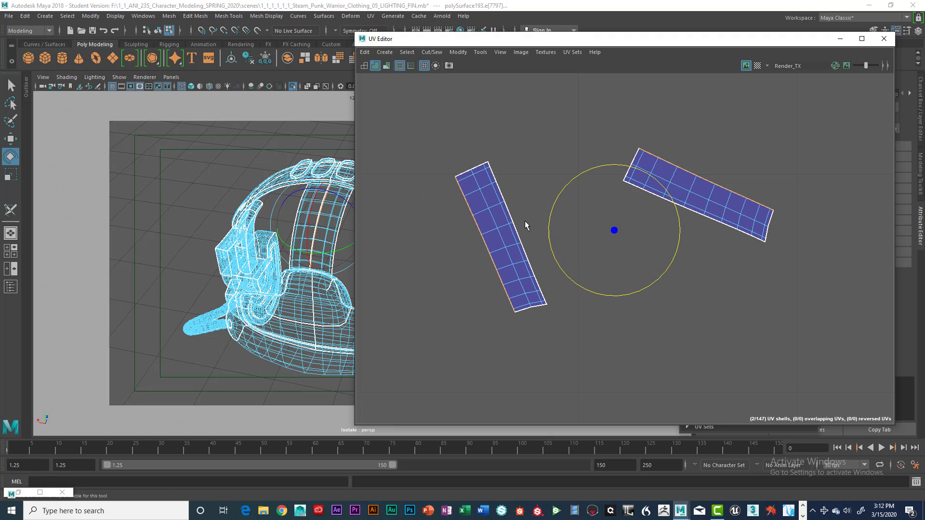
pyautogui.moveTo(509, 227); pyautogui.dragTo(479, 206, button='right')
pyautogui.click(492, 227)
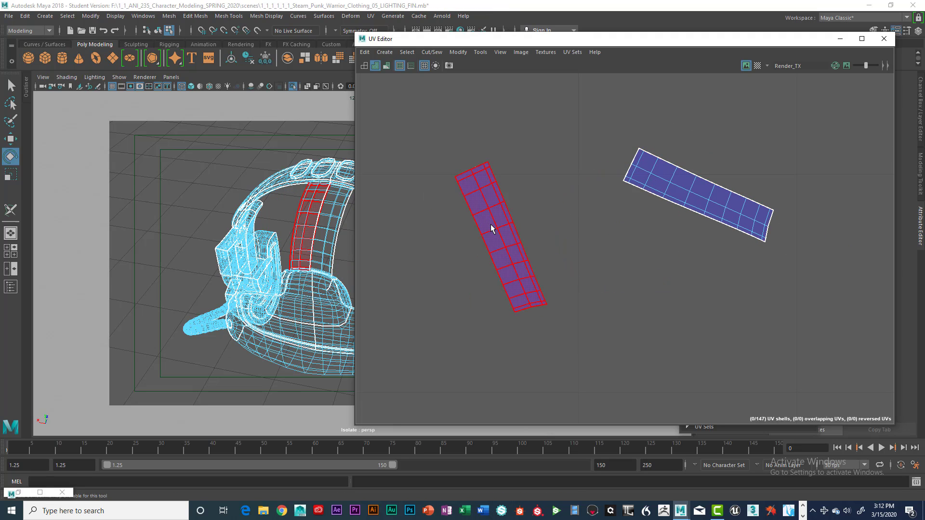
pyautogui.press('w')
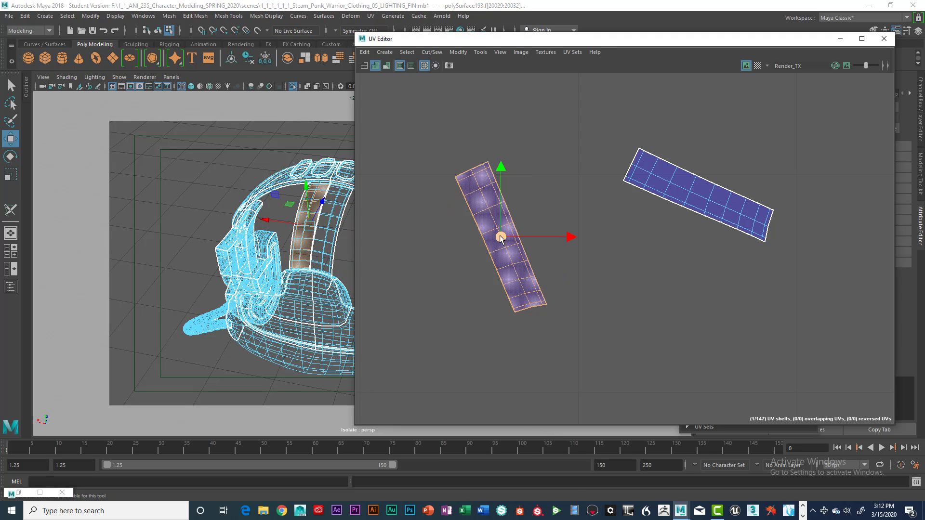
pyautogui.moveTo(501, 237); pyautogui.dragTo(799, 182)
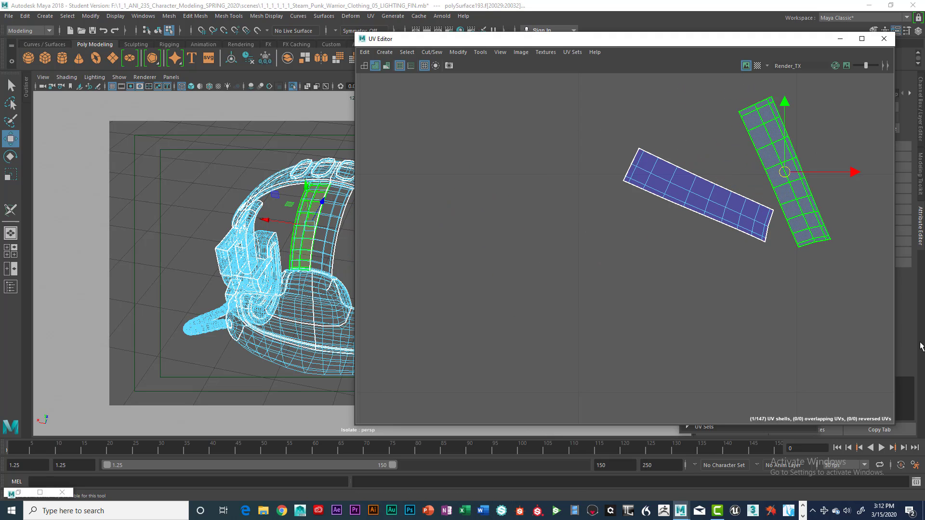
# Straighten both small strap shells to horizontal with Orient Shells
pyautogui.moveTo(728, 44); pyautogui.dragTo(484, 57)
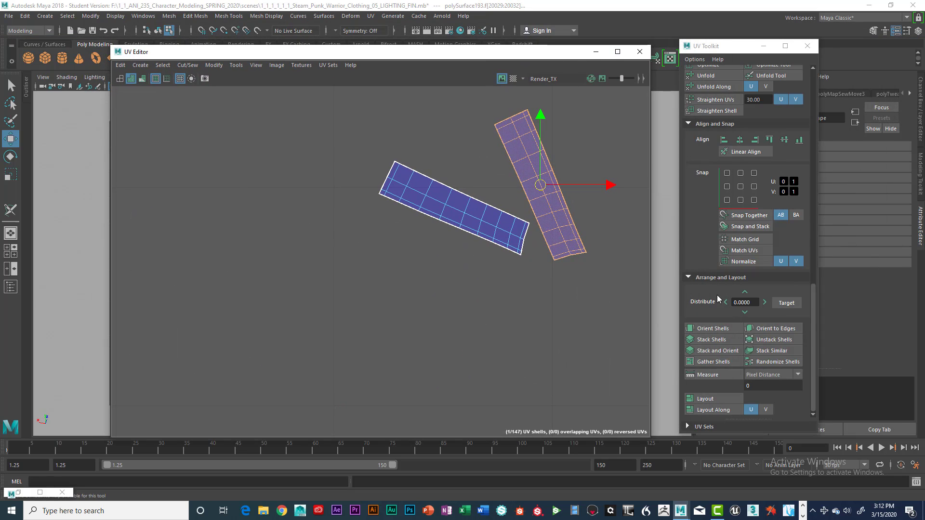
pyautogui.click(717, 330)
pyautogui.click(518, 243)
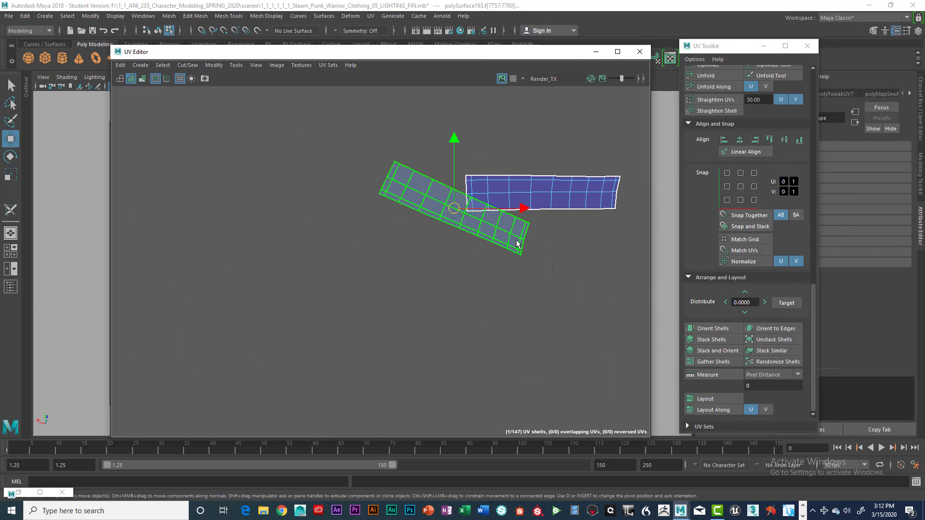
pyautogui.click(712, 328)
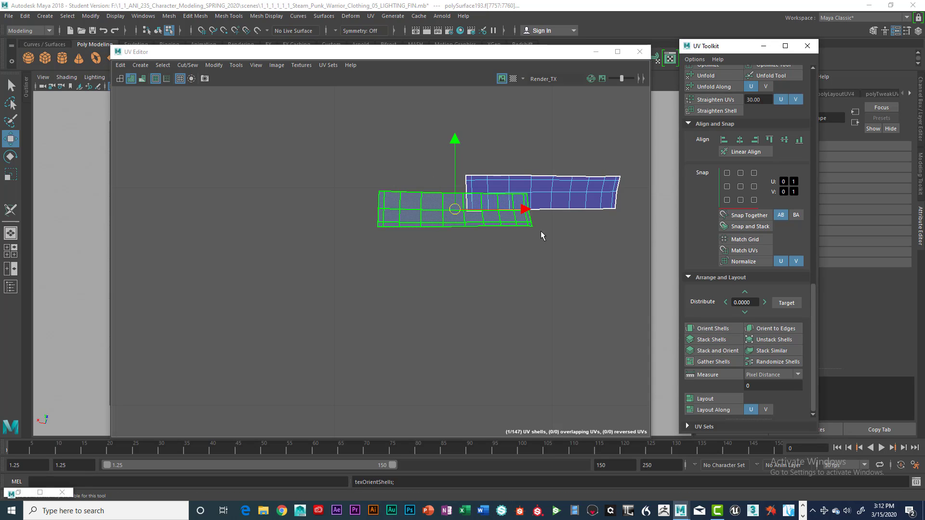
# Move the still-selected strap shell down until it lies clear below its matching shell
pyautogui.keyDown('alt'); pyautogui.moveTo(541, 231); pyautogui.dragTo(536, 264, button='middle'); pyautogui.keyUp('alt')
pyautogui.keyDown('alt'); pyautogui.moveTo(537, 264); pyautogui.dragTo(582, 280, button='right'); pyautogui.keyUp('alt')
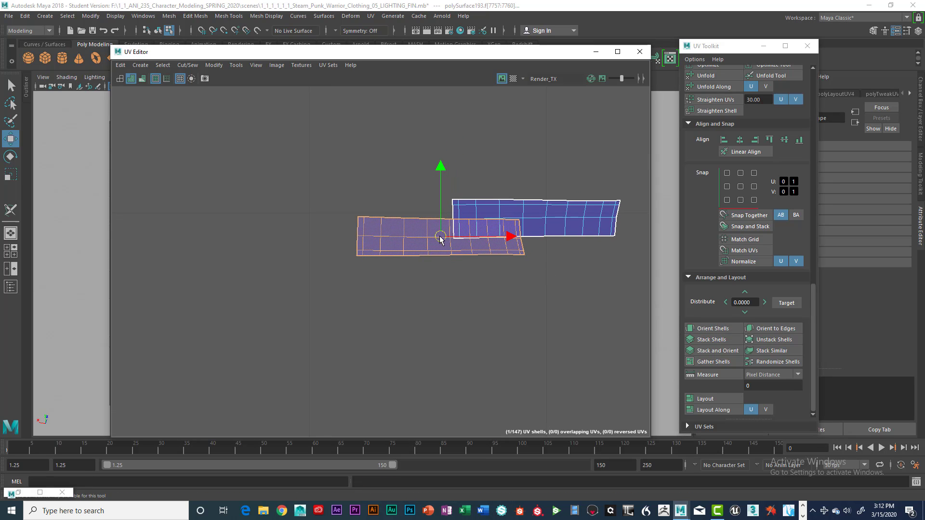
pyautogui.moveTo(440, 239); pyautogui.dragTo(429, 285)
pyautogui.scroll(3, 496, 264)
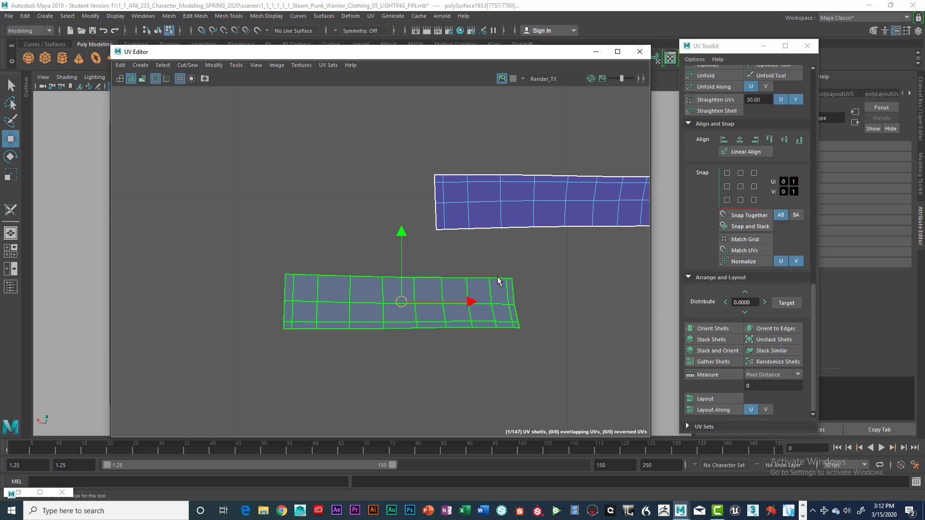
# Select only the long border edges shared by the two small strap shells and join them with Move and Sew
pyautogui.moveTo(496, 262); pyautogui.dragTo(494, 253, button='right')
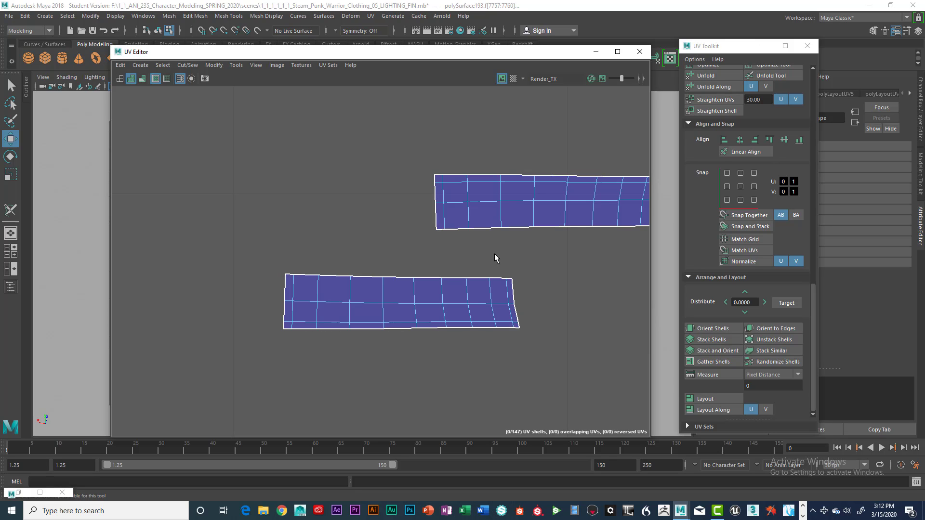
pyautogui.click(490, 279)
pyautogui.scroll(-2, 489, 275)
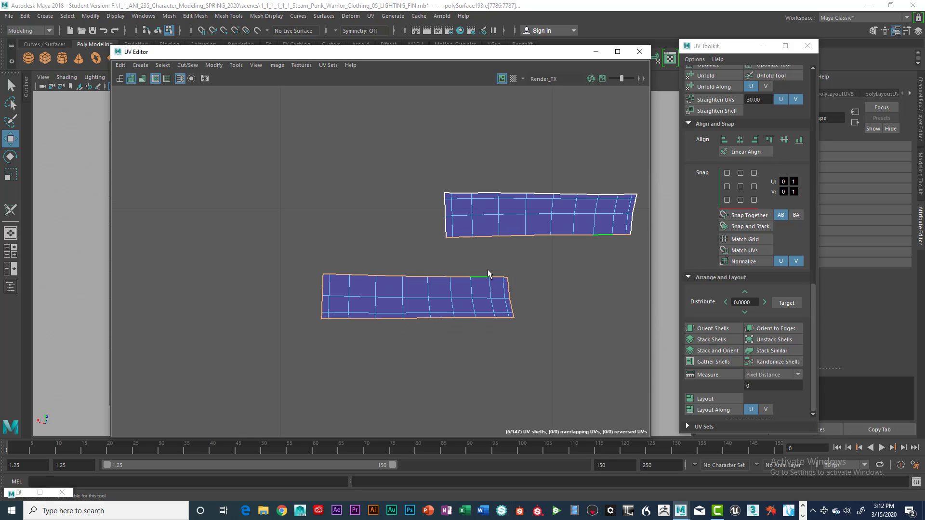
pyautogui.moveTo(342, 59); pyautogui.dragTo(566, 67)
pyautogui.click(692, 249)
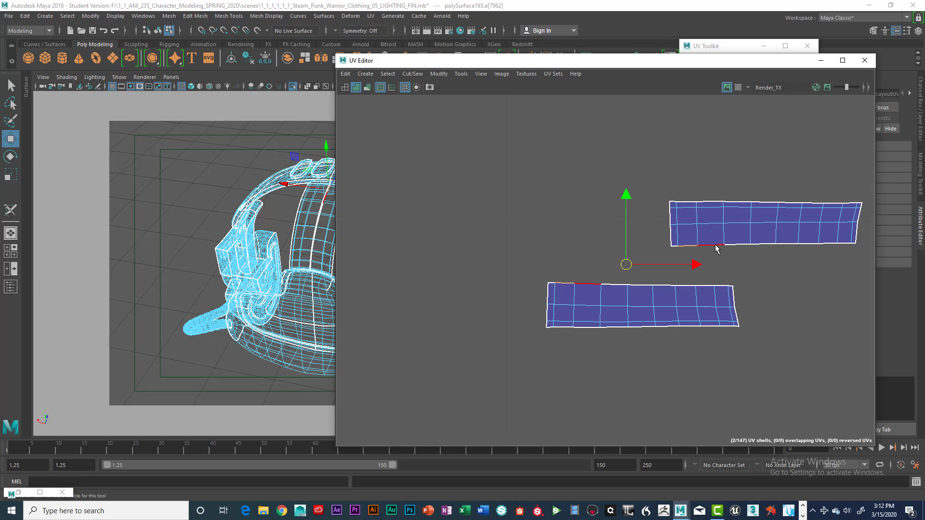
pyautogui.click(737, 246)
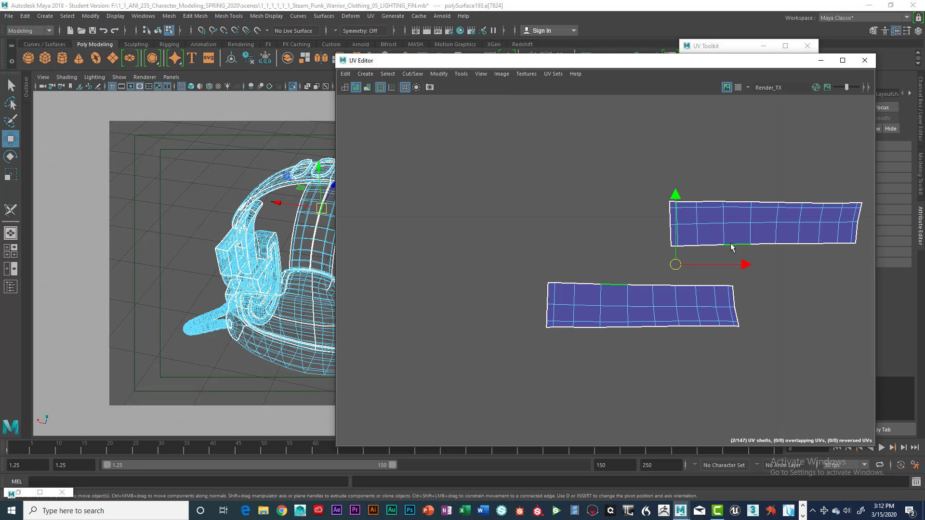
pyautogui.click(688, 245)
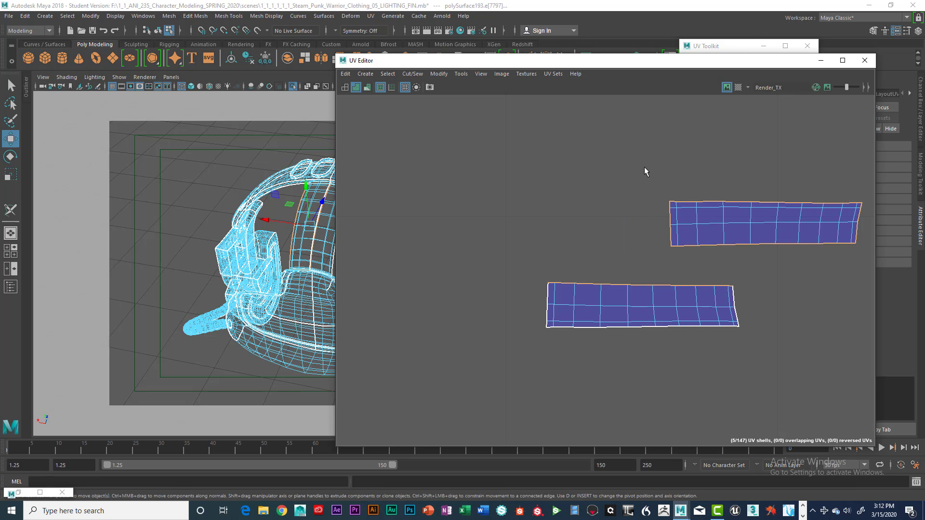
pyautogui.moveTo(620, 161); pyautogui.dragTo(865, 236)
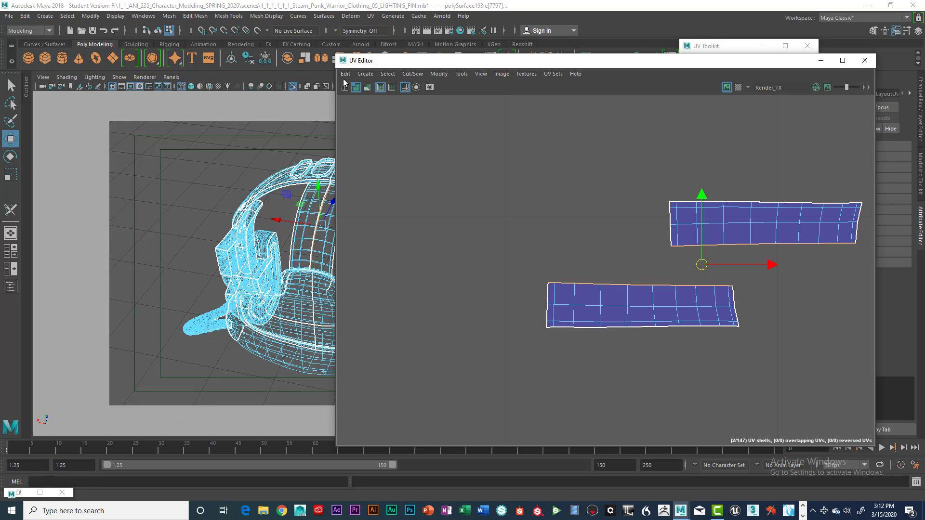
pyautogui.click(409, 74)
pyautogui.click(441, 164)
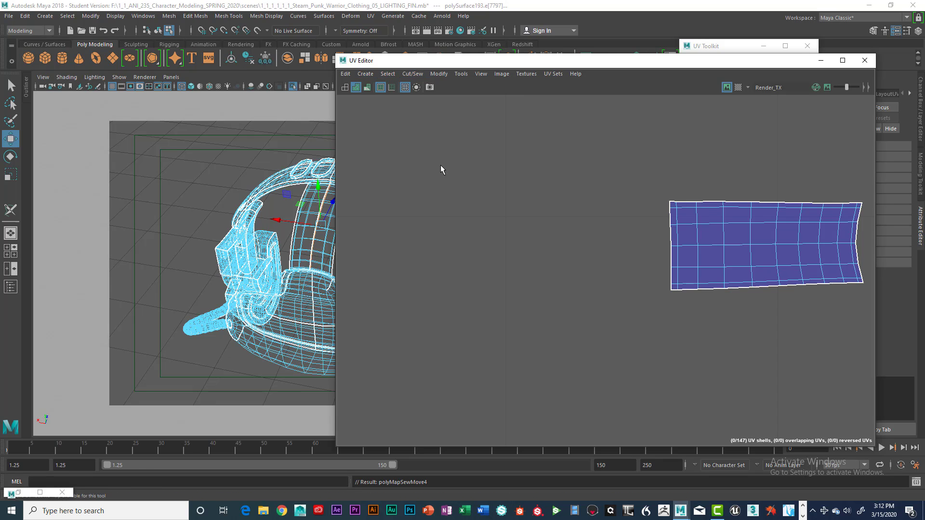
# Check which long border edge the two curved strap shells near the tile's bottom edge share
pyautogui.scroll(-10, 458, 181)
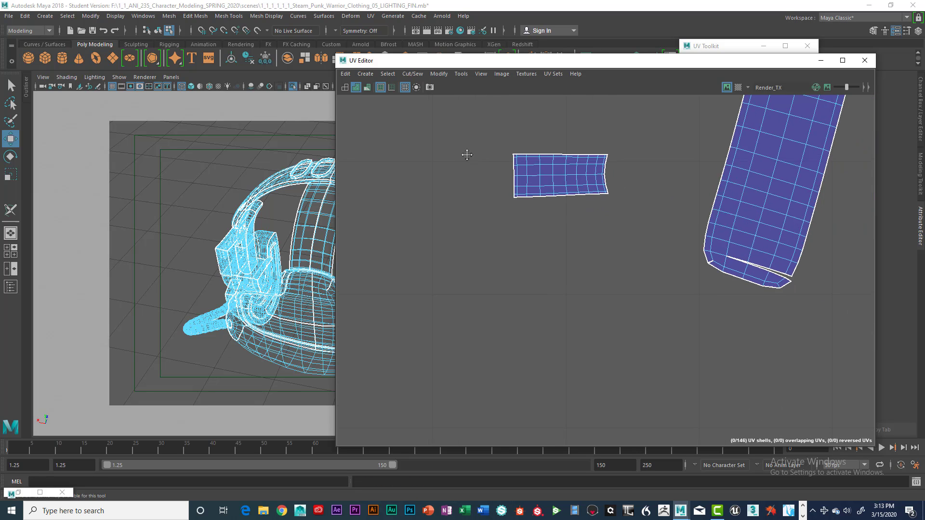
pyautogui.scroll(-1, 514, 183)
pyautogui.keyDown('alt'); pyautogui.moveTo(508, 171); pyautogui.dragTo(635, 132, button='middle'); pyautogui.keyUp('alt')
pyautogui.keyDown('alt'); pyautogui.moveTo(503, 168); pyautogui.dragTo(587, 171, button='middle'); pyautogui.keyUp('alt')
pyautogui.scroll(6, 570, 210)
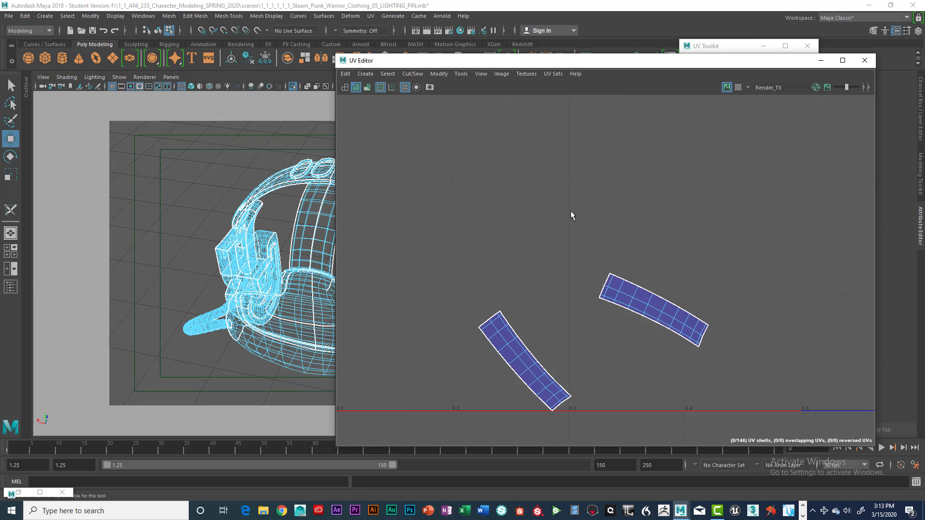
pyautogui.keyDown('alt'); pyautogui.moveTo(547, 266); pyautogui.dragTo(613, 192, button='middle'); pyautogui.keyUp('alt')
pyautogui.scroll(1, 613, 193)
pyautogui.click(555, 279)
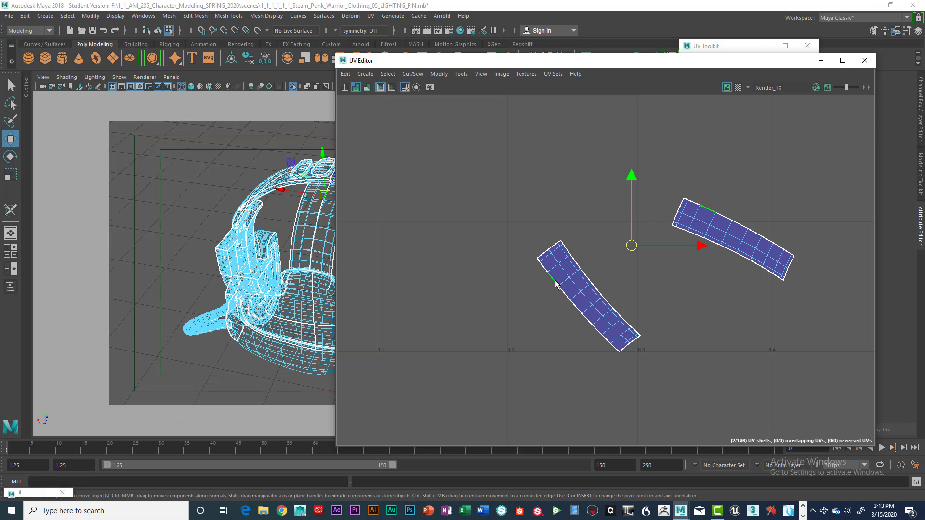
pyautogui.keyDown('alt'); pyautogui.moveTo(623, 222); pyautogui.dragTo(639, 164, button='middle'); pyautogui.keyUp('alt')
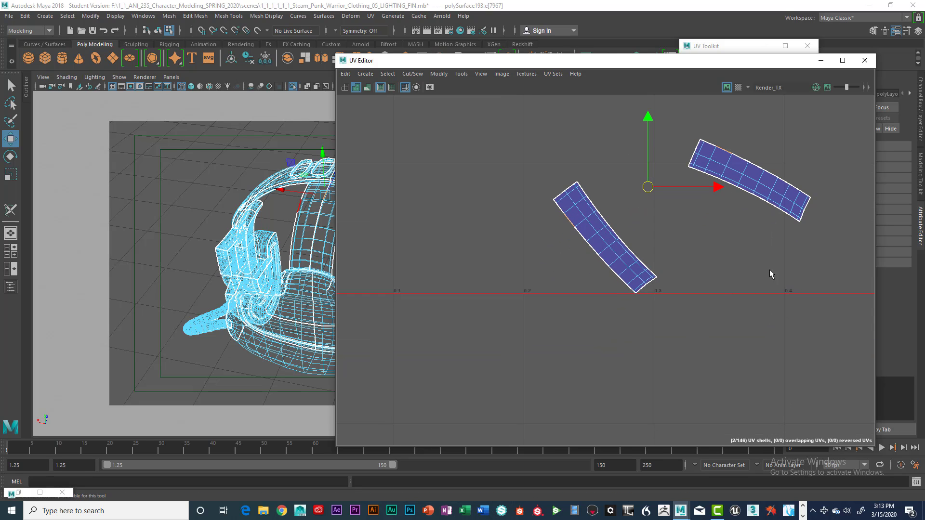
# Straighten both curved strap shells to horizontal with Orient Shells, one after the other
pyautogui.moveTo(750, 182); pyautogui.dragTo(714, 167, button='right')
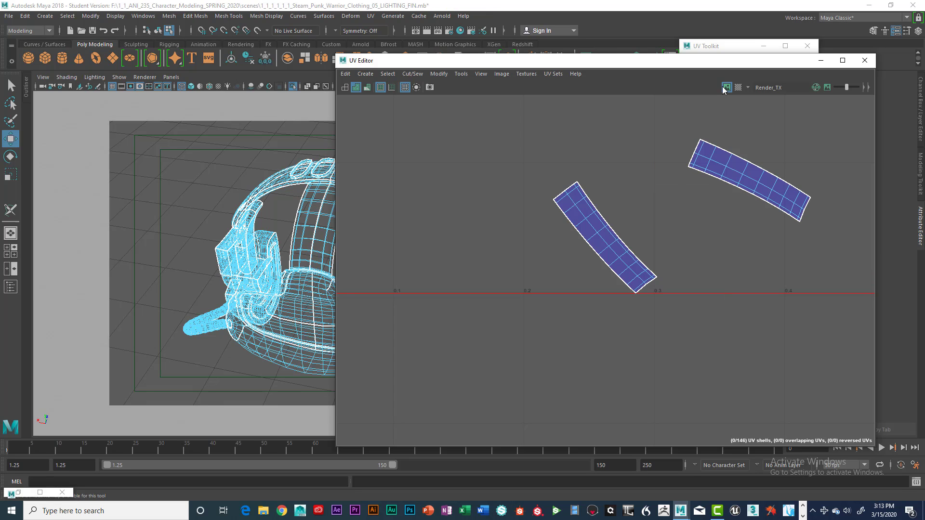
pyautogui.moveTo(696, 62); pyautogui.dragTo(421, 57)
pyautogui.click(470, 174)
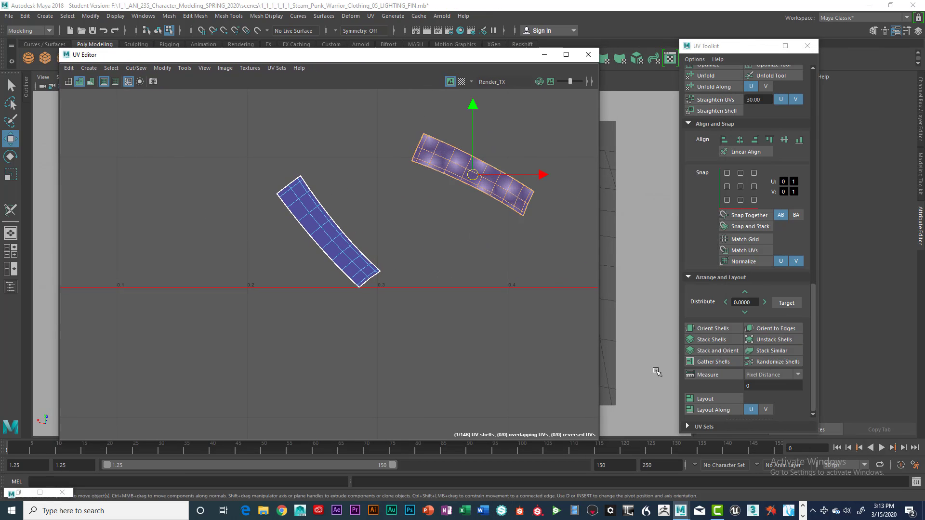
pyautogui.click(715, 331)
pyautogui.click(333, 239)
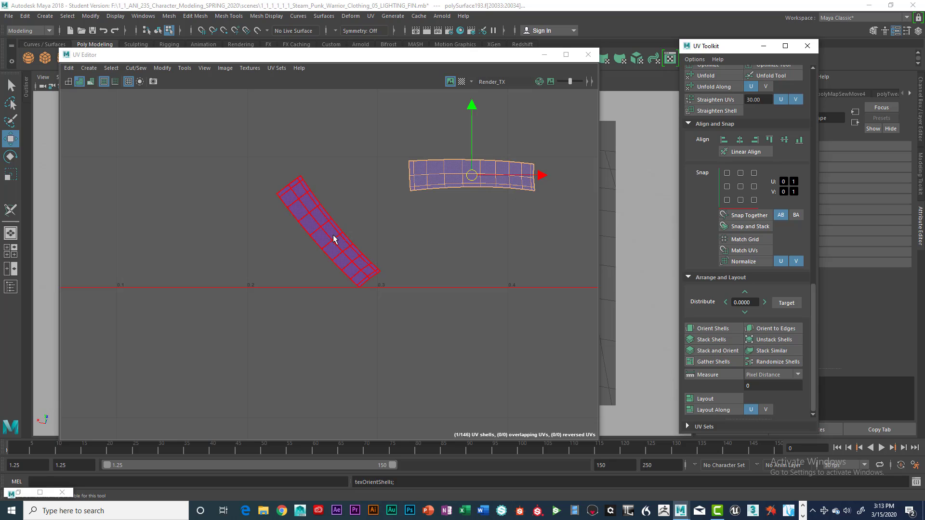
pyautogui.click(715, 329)
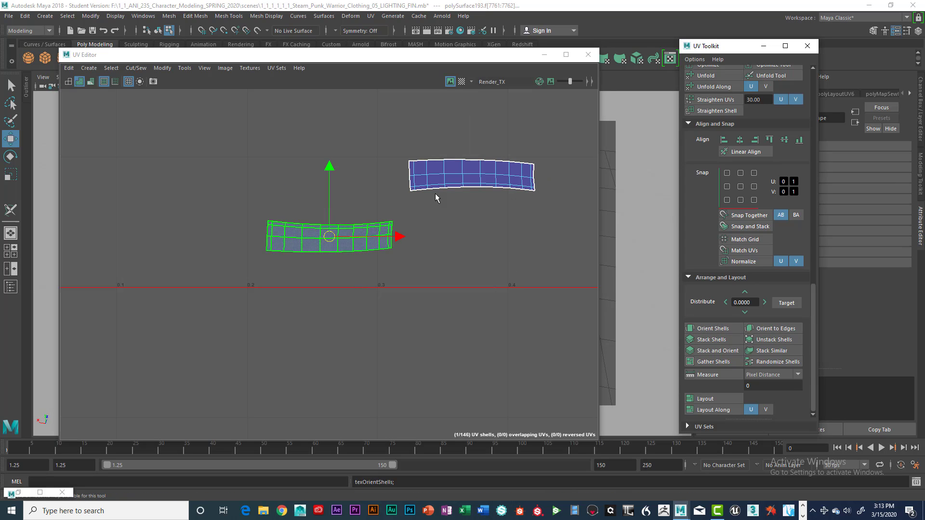
# Select the border of the two curved strap shells and reduce the selection to their shared long edges
pyautogui.scroll(2, 452, 185)
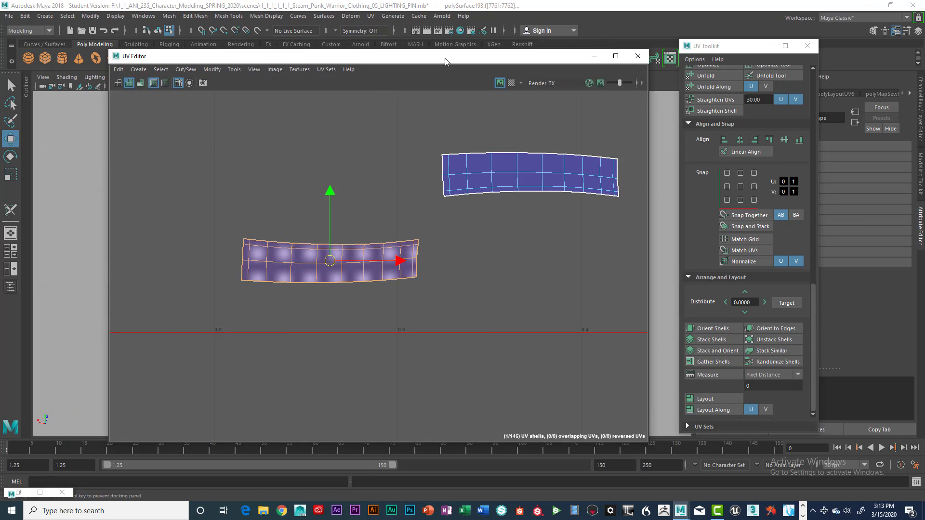
pyautogui.moveTo(344, 50); pyautogui.dragTo(652, 60)
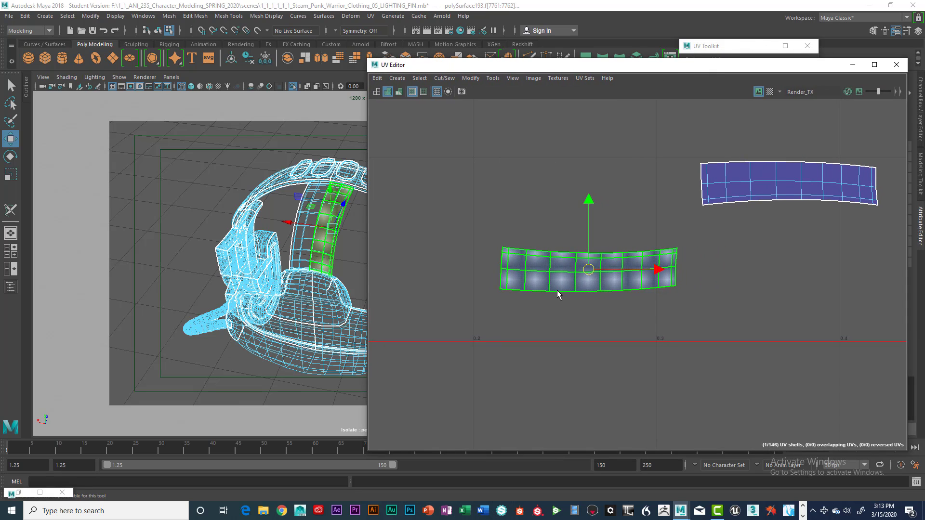
pyautogui.moveTo(555, 292); pyautogui.dragTo(559, 270, button='right')
pyautogui.click(564, 291)
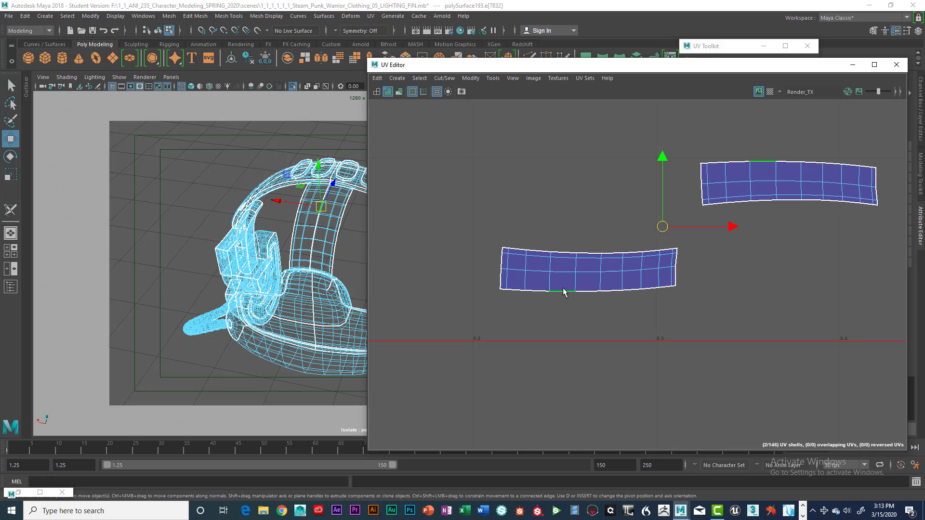
pyautogui.click(557, 252)
pyautogui.click(570, 242)
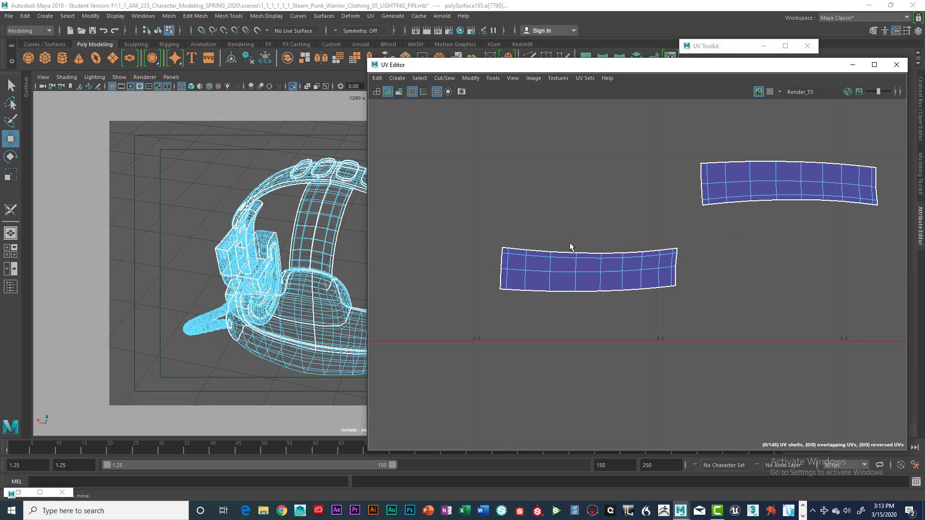
pyautogui.click(541, 255)
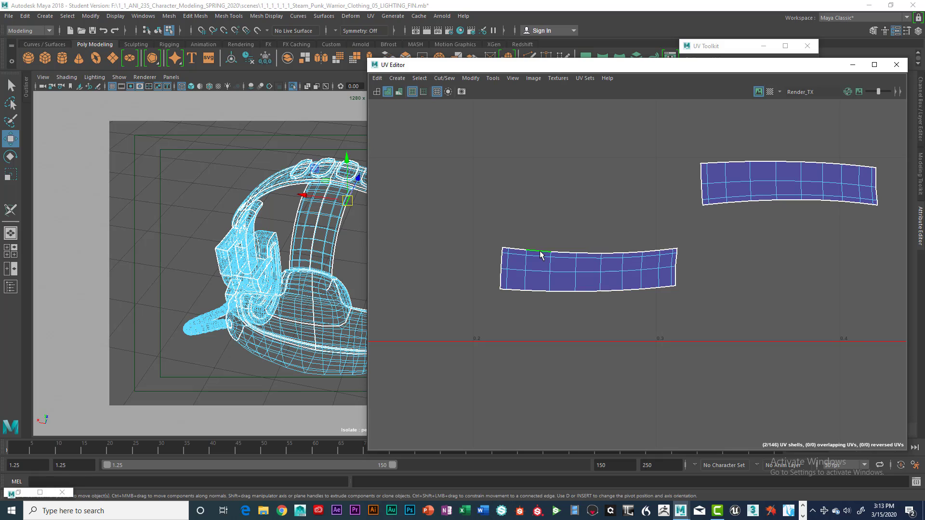
pyautogui.click(539, 291)
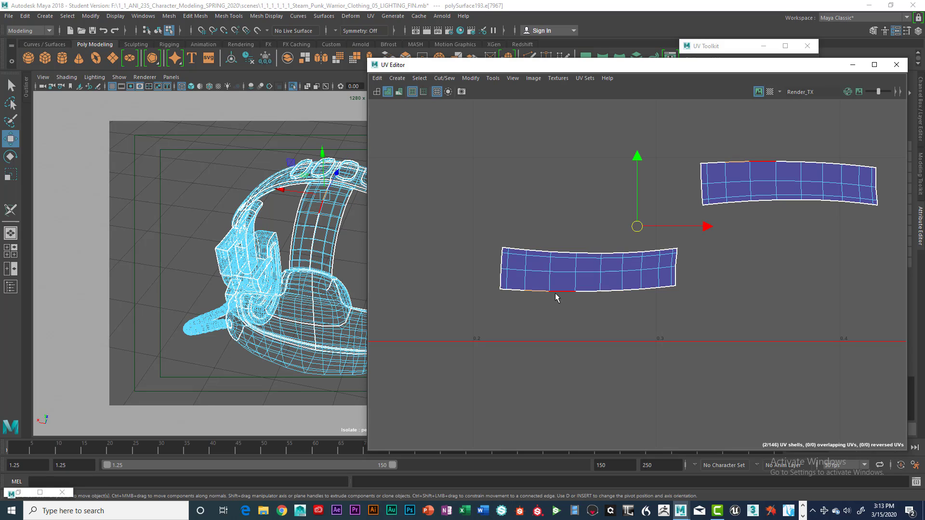
pyautogui.click(559, 292)
pyautogui.doubleClick(559, 292)
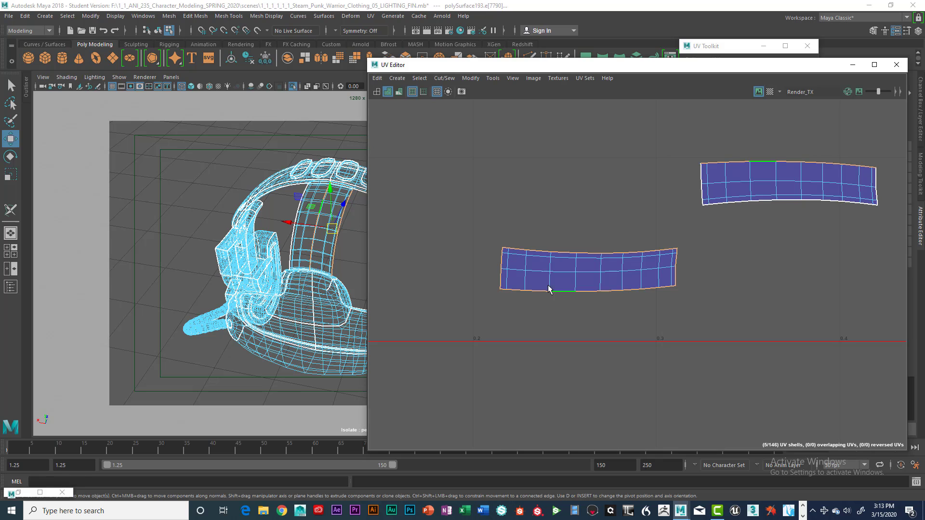
pyautogui.moveTo(472, 220); pyautogui.dragTo(568, 248)
pyautogui.moveTo(678, 273); pyautogui.dragTo(678, 272)
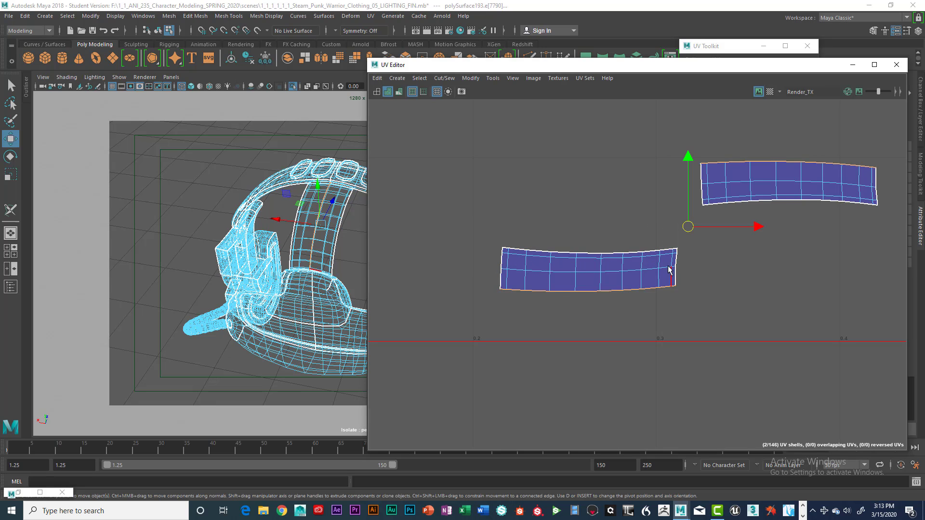
# Join the two curved strap shells along the selected long edges with Move and Sew
pyautogui.keyDown('alt'); pyautogui.moveTo(730, 265); pyautogui.dragTo(649, 330, button='middle'); pyautogui.keyUp('alt')
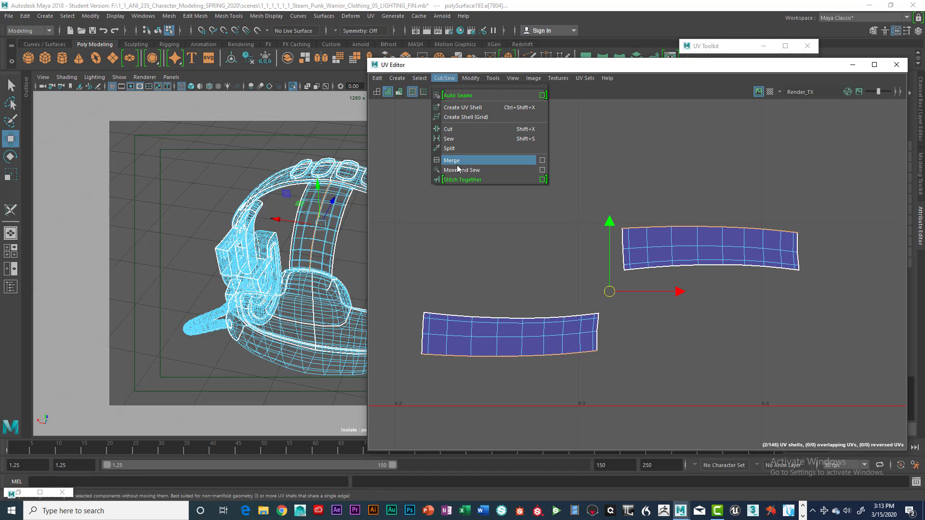
pyautogui.click(482, 170)
pyautogui.scroll(-1, 479, 187)
pyautogui.scroll(-3, 479, 192)
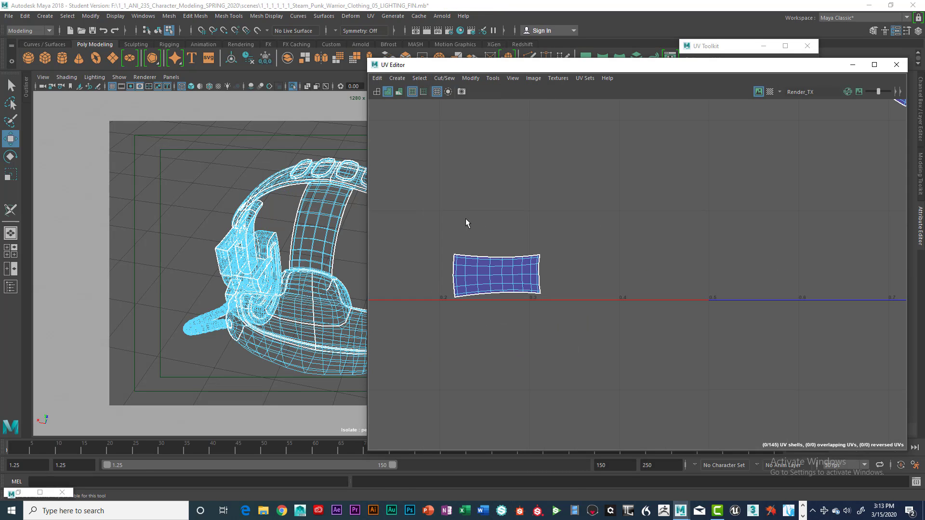
# Examine the separated shells in and above the tile to find the next matching pair, the straps with two oval slots
pyautogui.keyDown('alt'); pyautogui.moveTo(467, 223); pyautogui.dragTo(512, 178, button='middle'); pyautogui.keyUp('alt')
pyautogui.scroll(-5, 553, 216)
pyautogui.keyDown('alt'); pyautogui.moveTo(572, 209); pyautogui.dragTo(574, 296, button='middle'); pyautogui.keyUp('alt')
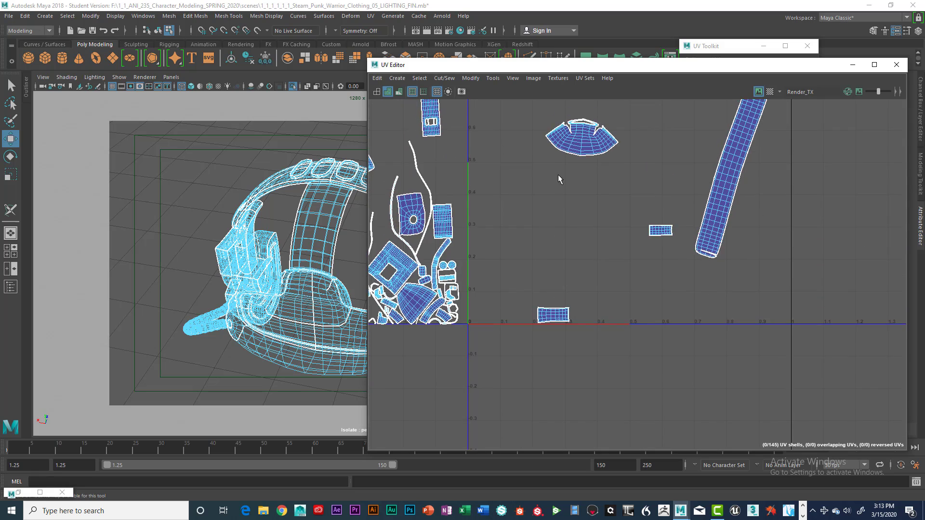
pyautogui.moveTo(558, 175)
pyautogui.keyDown('alt'); pyautogui.mouseDown(button='middle')
pyautogui.moveTo(565, 250)
pyautogui.moveTo(566, 215)
pyautogui.mouseUp(button='middle'); pyautogui.keyUp('alt')
pyautogui.scroll(-3, 619, 240)
pyautogui.keyDown('alt'); pyautogui.moveTo(618, 239); pyautogui.dragTo(617, 260, button='middle'); pyautogui.keyUp('alt')
pyautogui.scroll(2, 625, 228)
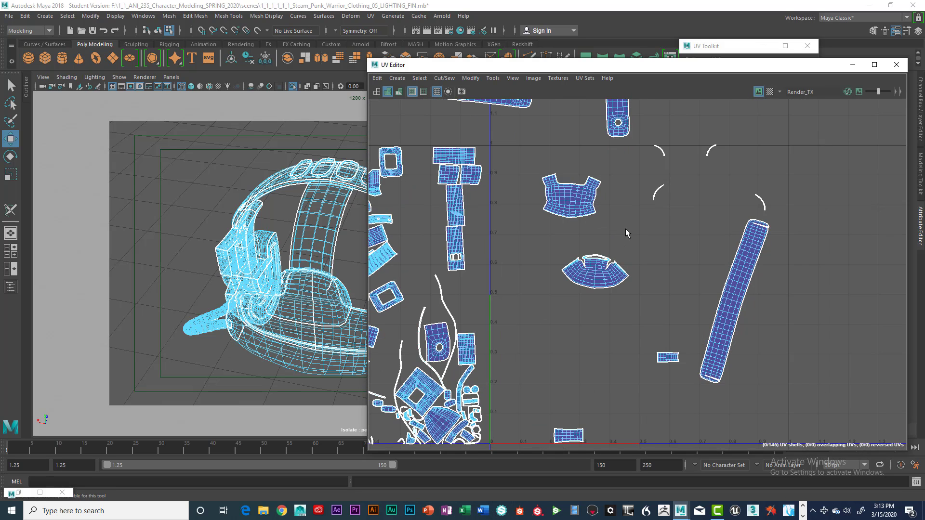
pyautogui.keyDown('alt'); pyautogui.moveTo(618, 175); pyautogui.dragTo(630, 235, button='middle'); pyautogui.keyUp('alt')
pyautogui.scroll(2, 629, 229)
pyautogui.keyDown('alt'); pyautogui.moveTo(680, 208); pyautogui.dragTo(639, 222, button='middle'); pyautogui.keyUp('alt')
pyautogui.scroll(3, 640, 222)
pyautogui.keyDown('alt'); pyautogui.moveTo(579, 189); pyautogui.dragTo(689, 224, button='middle'); pyautogui.keyUp('alt')
pyautogui.moveTo(637, 204)
pyautogui.keyDown('alt'); pyautogui.mouseDown(button='middle')
pyautogui.moveTo(641, 250)
pyautogui.moveTo(616, 276)
pyautogui.mouseUp(button='middle'); pyautogui.keyUp('alt')
pyautogui.scroll(4, 649, 212)
pyautogui.scroll(5, 617, 239)
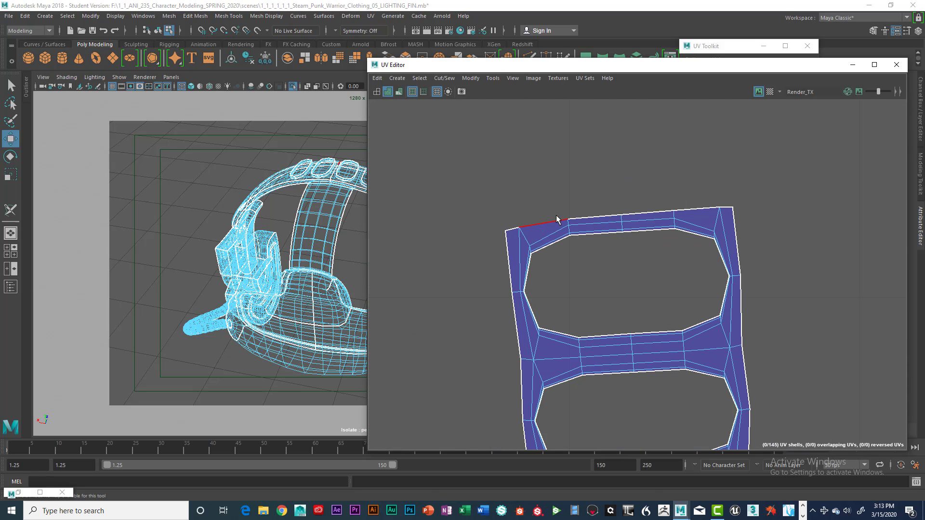
# Select the outer border of the slotted strap shells, then deselect the sides so only the short slotted-end edges remain
pyautogui.click(549, 224)
pyautogui.scroll(-4, 617, 232)
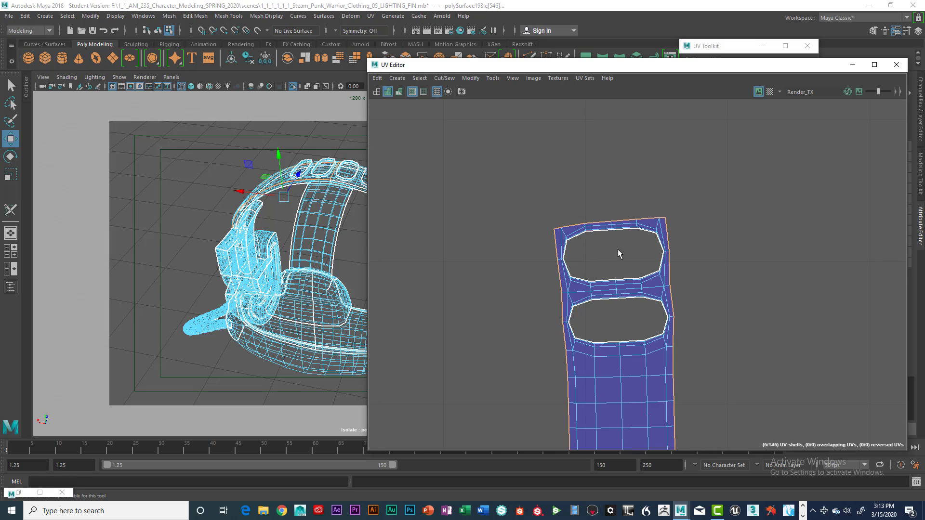
pyautogui.keyDown('alt'); pyautogui.moveTo(617, 250); pyautogui.dragTo(588, 192, button='middle'); pyautogui.keyUp('alt')
pyautogui.keyDown('ctrl'); pyautogui.moveTo(690, 254); pyautogui.dragTo(691, 257); pyautogui.keyUp('ctrl')
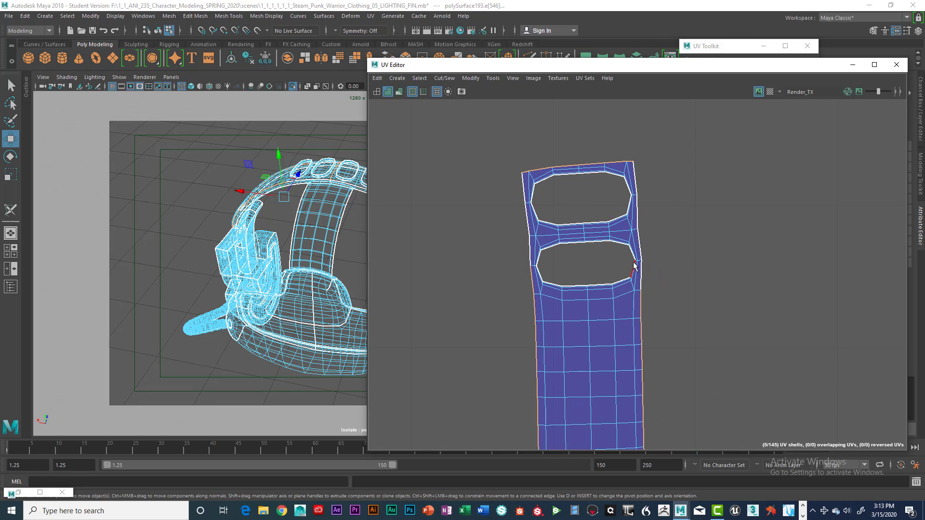
pyautogui.scroll(-3, 636, 266)
pyautogui.keyDown('alt'); pyautogui.moveTo(654, 270); pyautogui.dragTo(627, 147, button='middle'); pyautogui.keyUp('alt')
pyautogui.keyDown('ctrl'); pyautogui.moveTo(509, 119); pyautogui.dragTo(675, 395); pyautogui.keyUp('ctrl')
# Join the two slotted strap shells at their selected end edges with Move and Sew
pyautogui.scroll(-3, 602, 272)
pyautogui.keyDown('alt'); pyautogui.moveTo(541, 252); pyautogui.dragTo(696, 265, button='middle'); pyautogui.keyUp('alt')
pyautogui.click(491, 78)
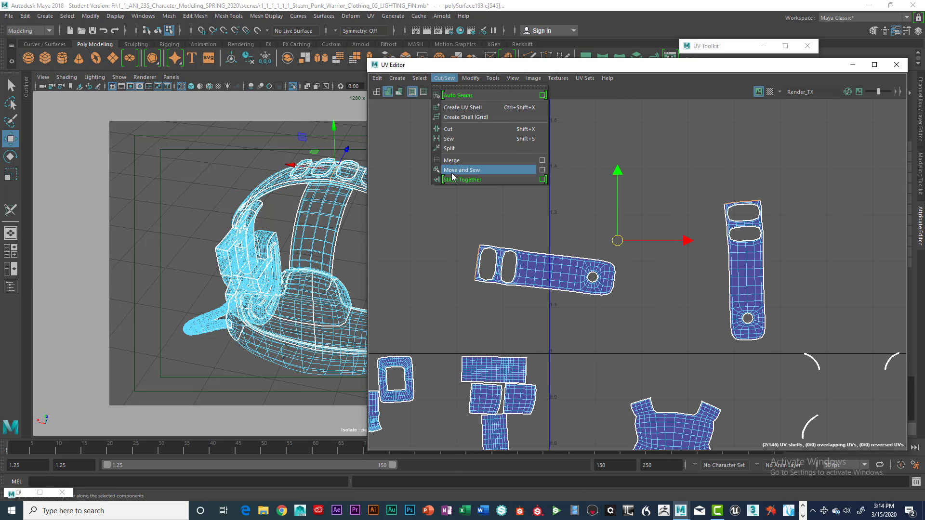
pyautogui.click(481, 174)
pyautogui.click(679, 264)
# Examine the thin curved strip shells in the upper part of the tile up close
pyautogui.scroll(-2, 678, 264)
pyautogui.keyDown('alt'); pyautogui.moveTo(667, 252); pyautogui.dragTo(595, 175, button='middle'); pyautogui.keyUp('alt')
pyautogui.scroll(5, 594, 175)
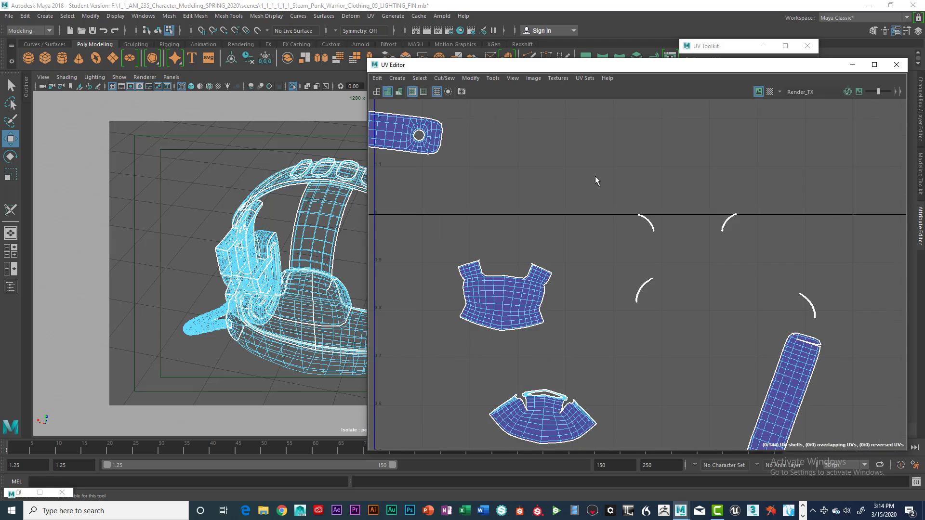
pyautogui.keyDown('alt'); pyautogui.moveTo(694, 270); pyautogui.dragTo(577, 153, button='middle'); pyautogui.keyUp('alt')
pyautogui.scroll(2, 577, 153)
pyautogui.scroll(5, 578, 153)
pyautogui.keyDown('alt'); pyautogui.moveTo(564, 267); pyautogui.dragTo(656, 169, button='middle'); pyautogui.keyUp('alt')
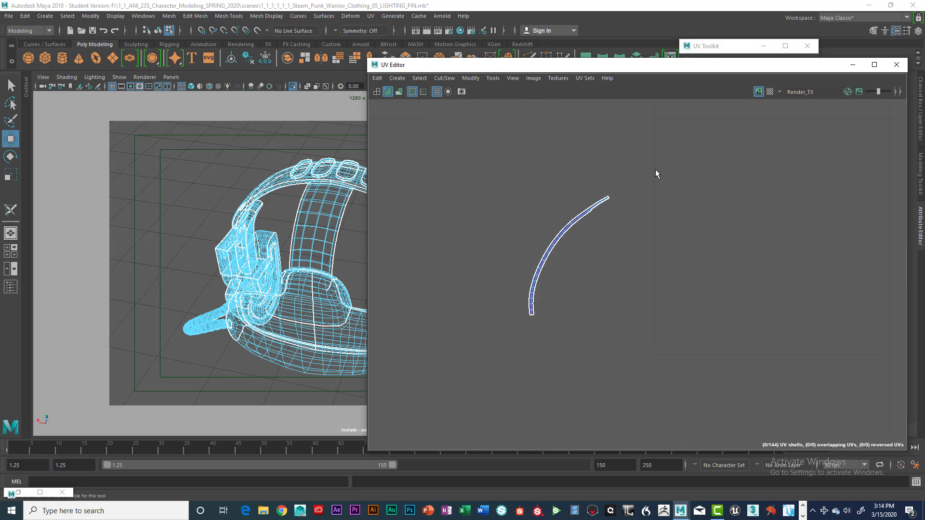